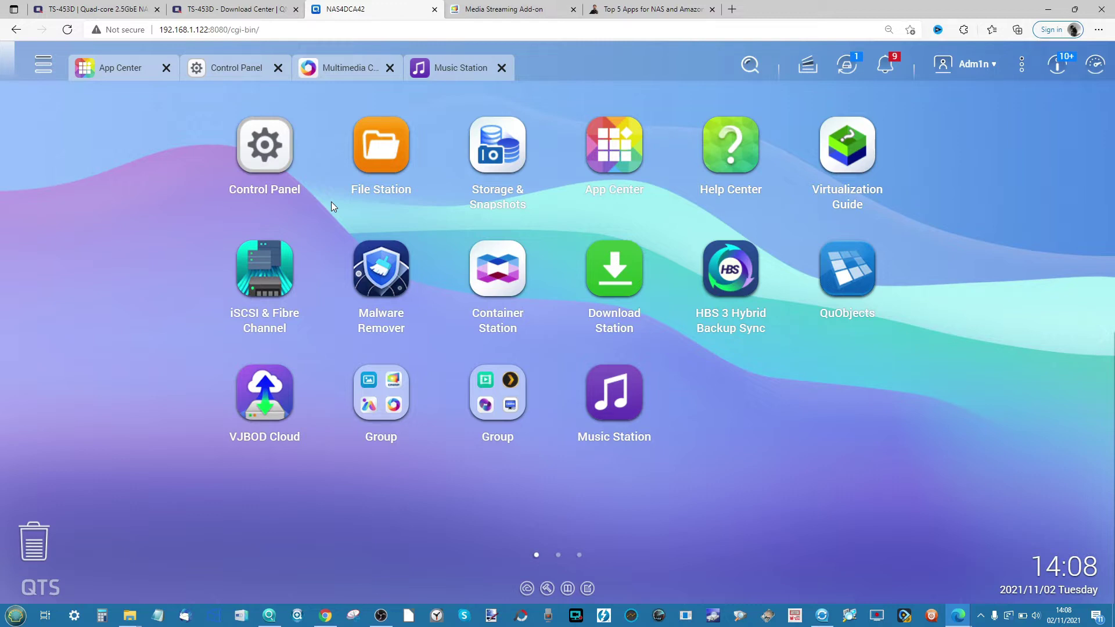
Step: Open File Station, view the home folder and its folder-creation options, and minimize the window
left_click(388, 157)
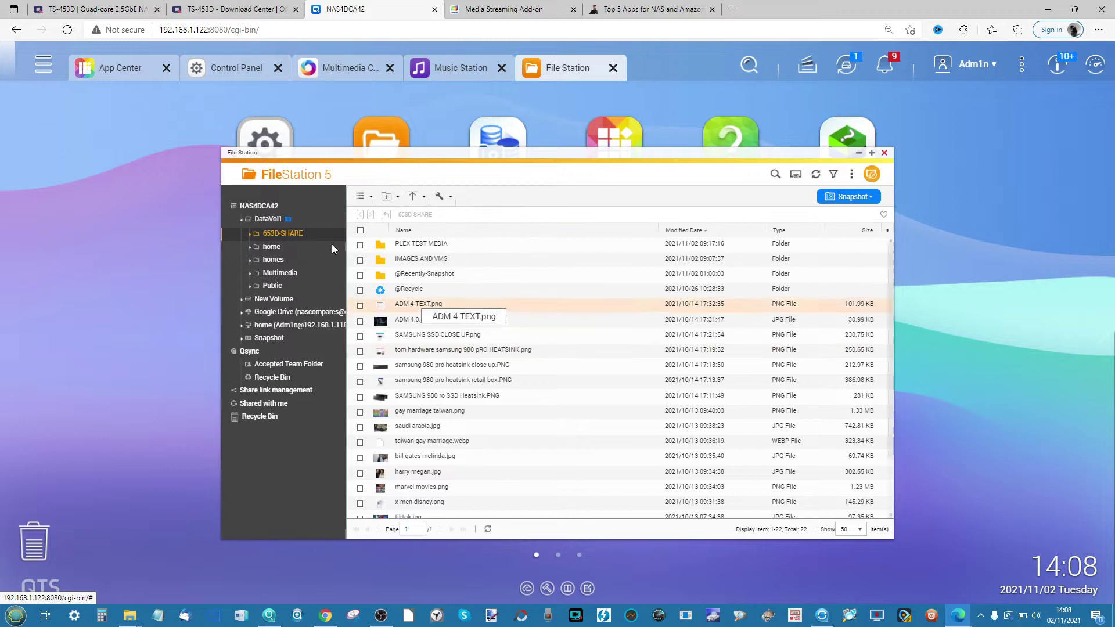
left_click(271, 247)
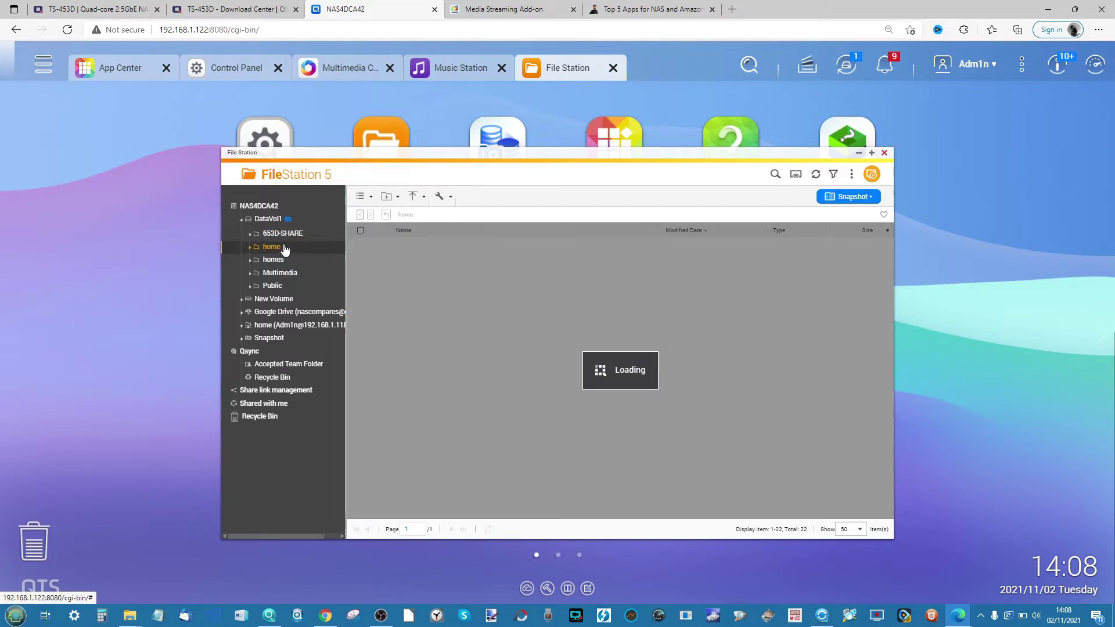
left_click(389, 197)
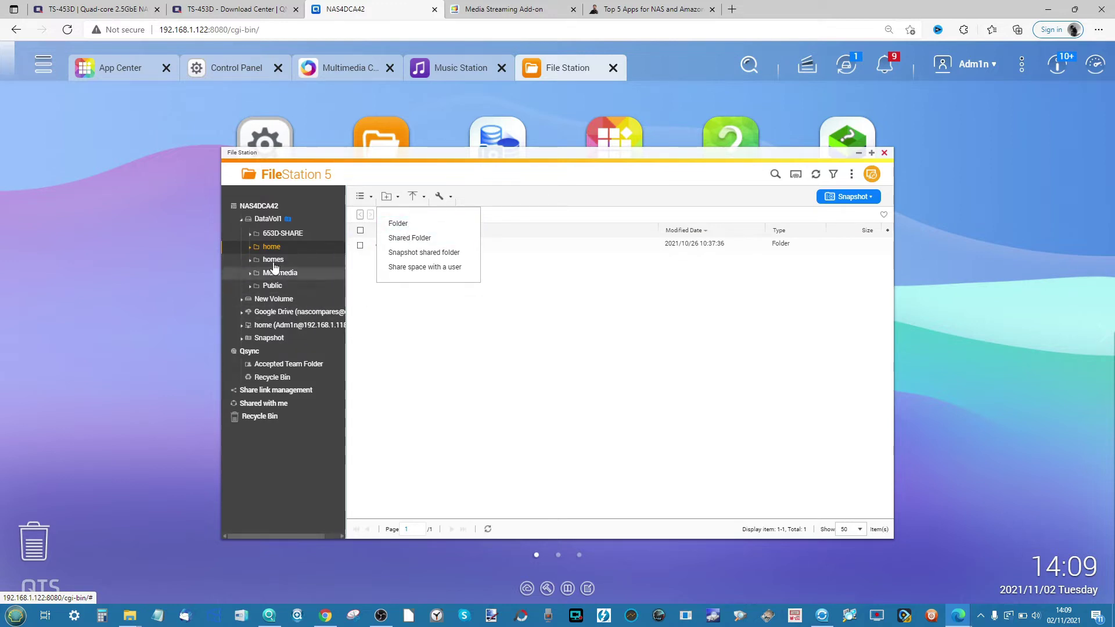
left_click(481, 368)
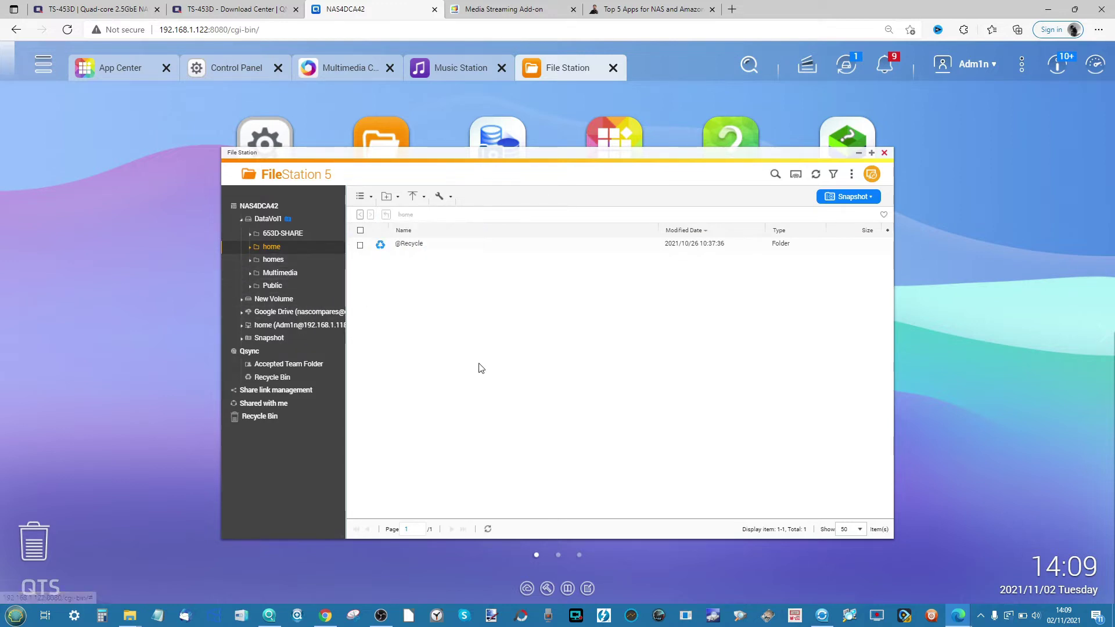
left_click(858, 154)
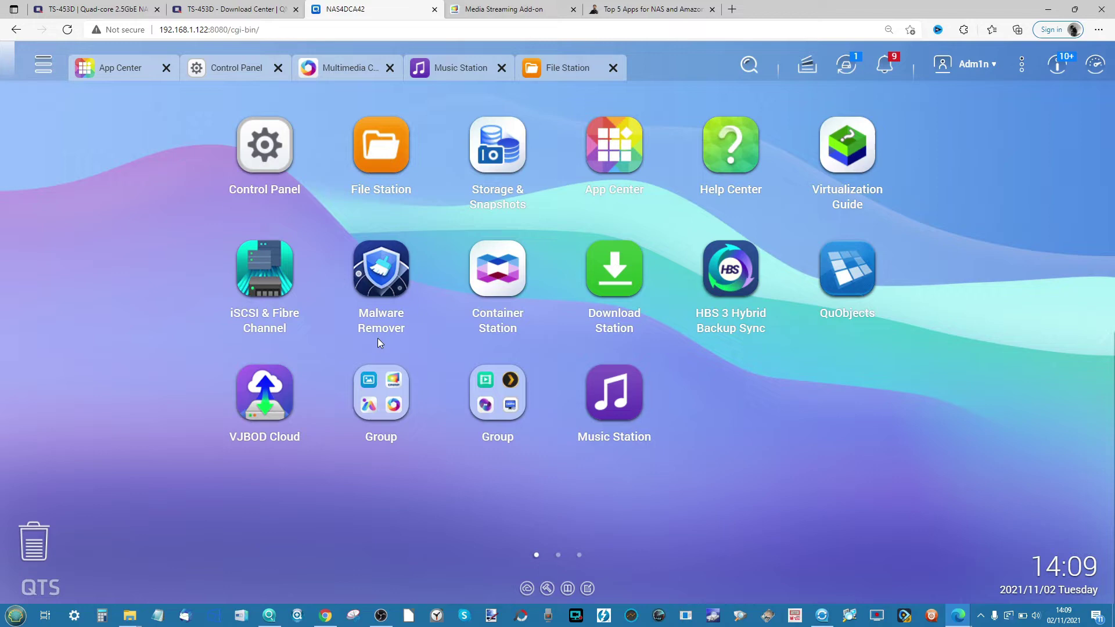
Step: Review the Entertainment apps in App Center, including Media Streaming add-on, and minimize the window
left_click(123, 72)
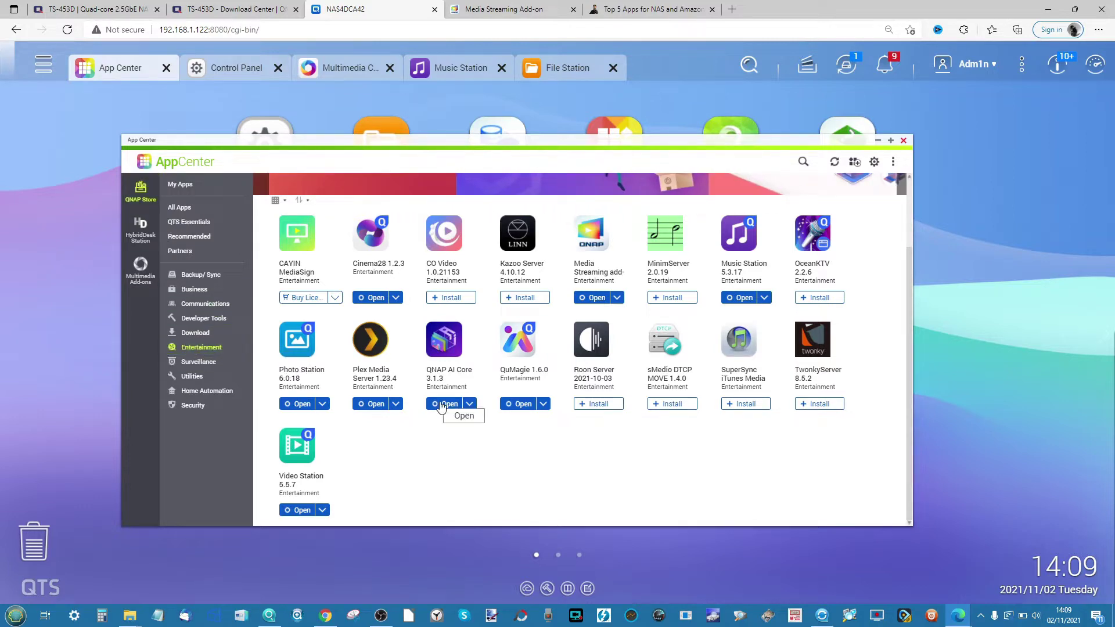
scroll(514, 450, "up", 2)
scroll(513, 450, "down", 1)
scroll(514, 450, "up", 2)
scroll(514, 450, "down", 1)
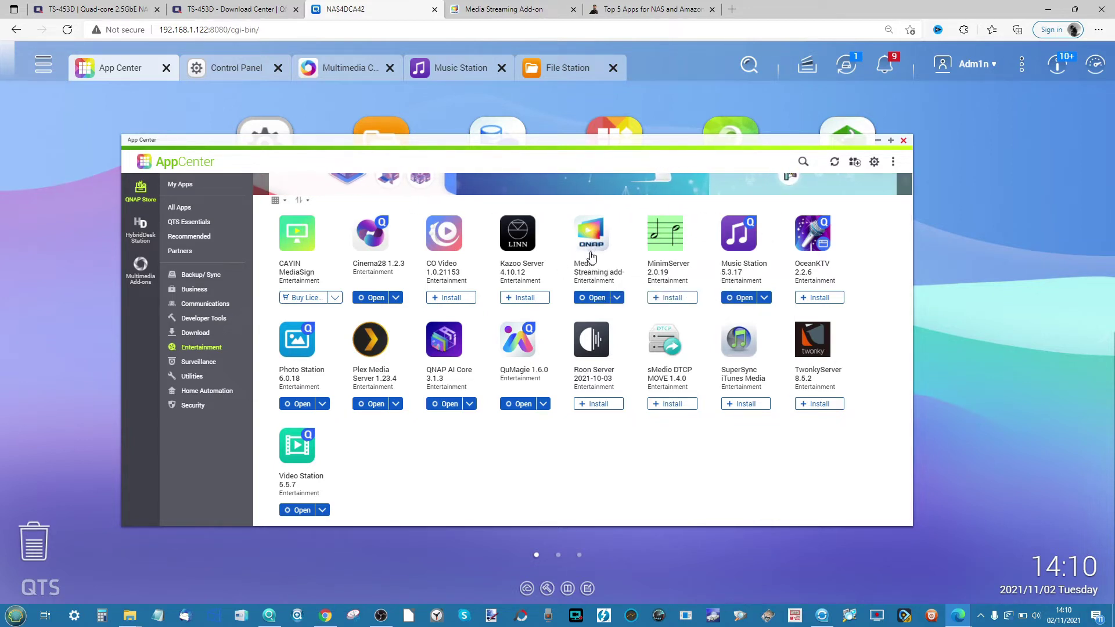
left_click(878, 141)
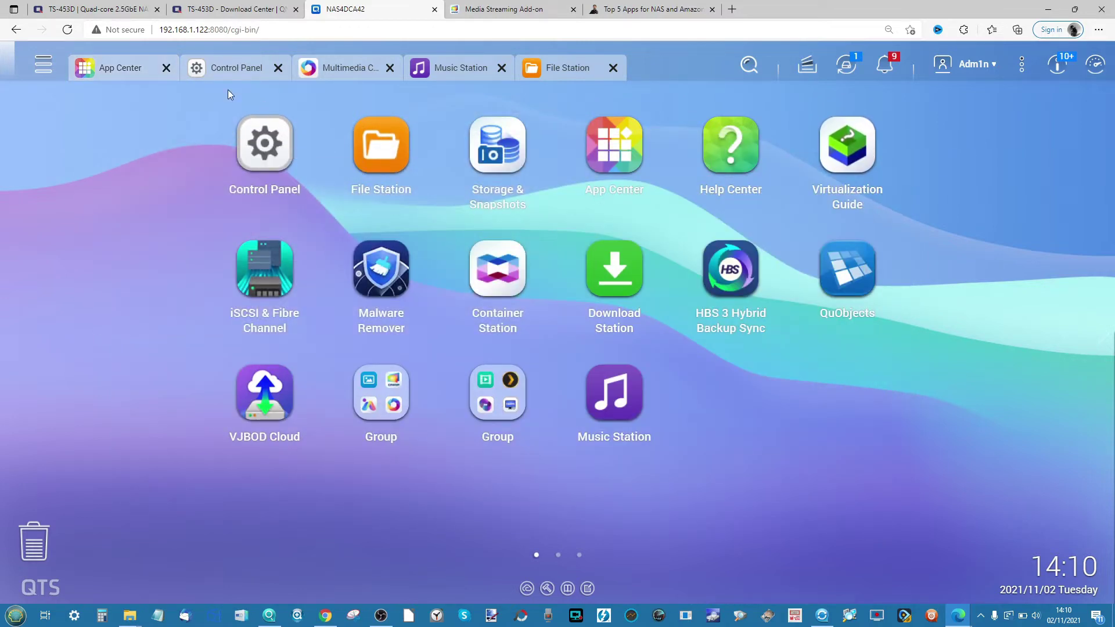
Step: Reopen Control Panel from its main page and open the DLNA Media Server settings
left_click(229, 71)
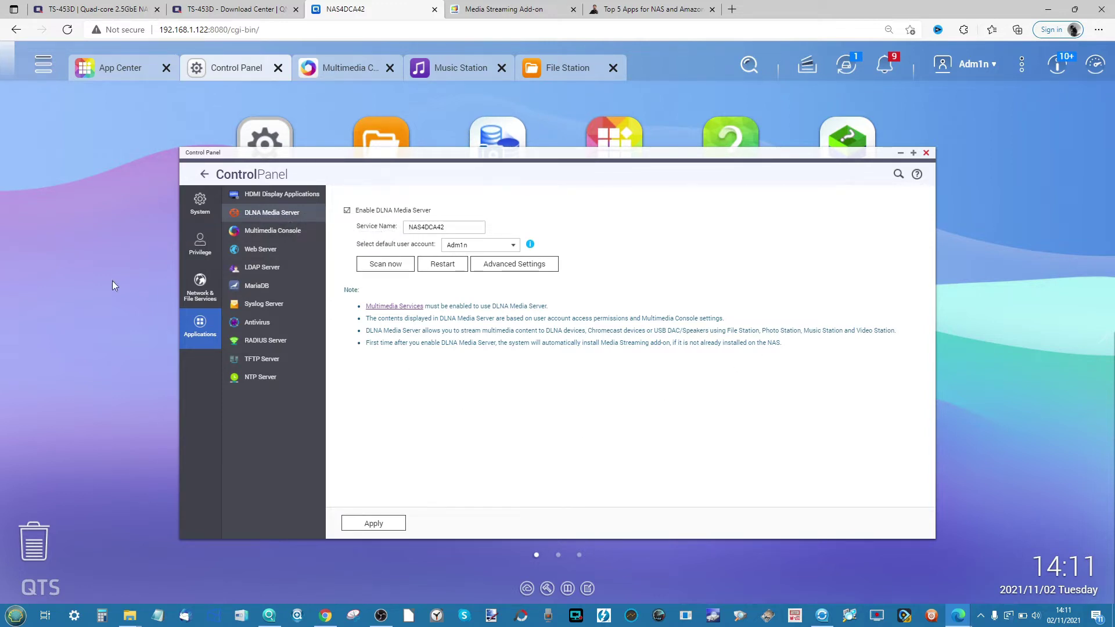
left_click(926, 153)
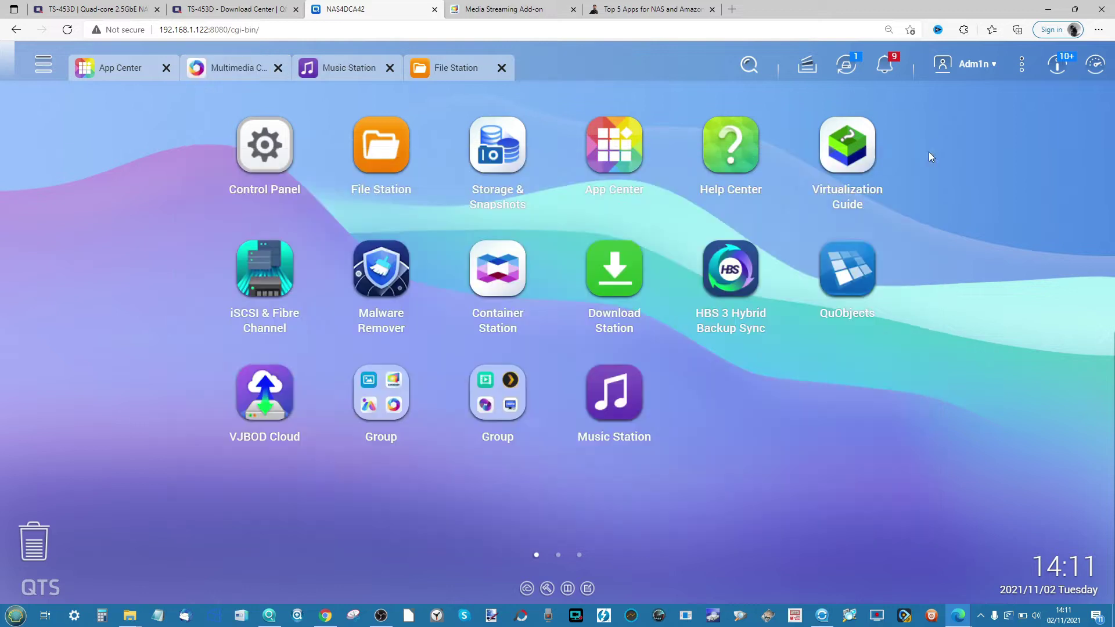
left_click(272, 144)
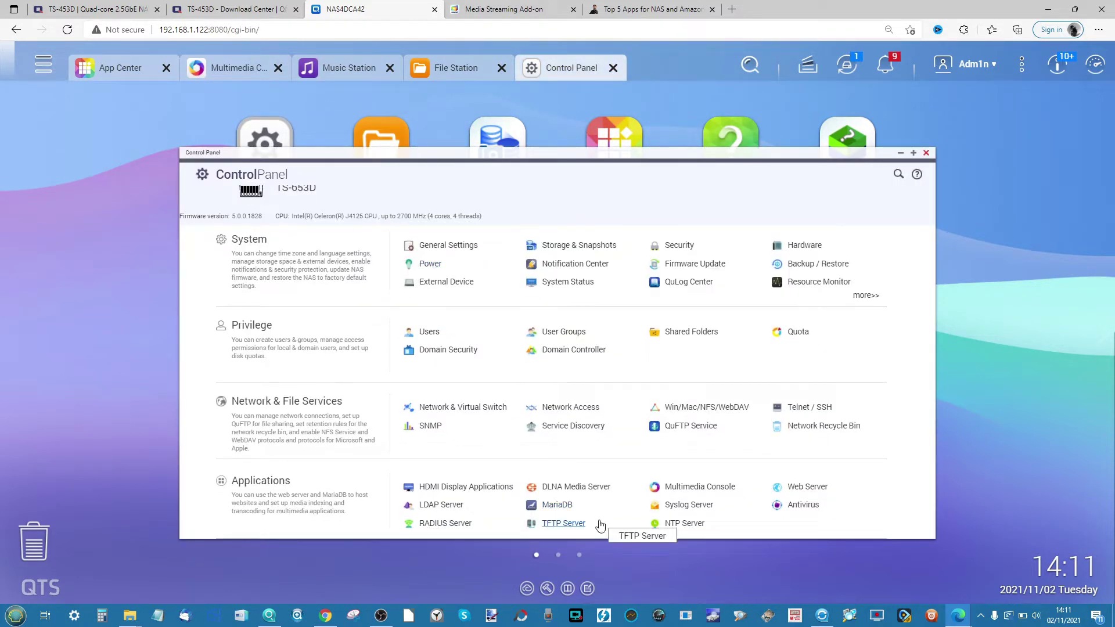
left_click(578, 487)
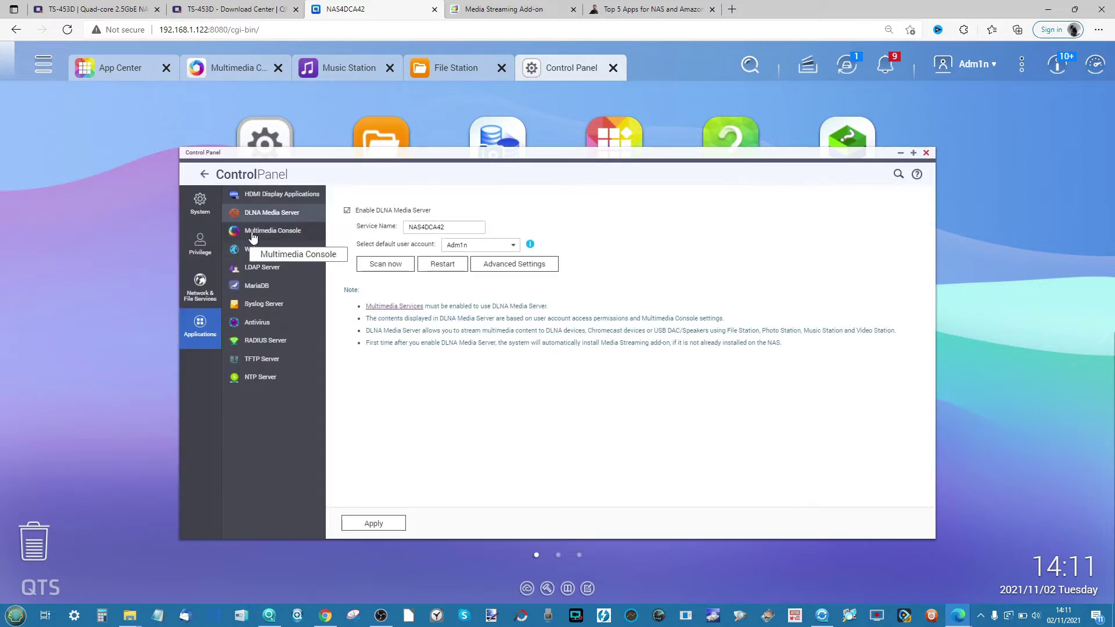
Step: Select Adm1n as the DLNA server's default user account and open its advanced settings
left_click(513, 245)
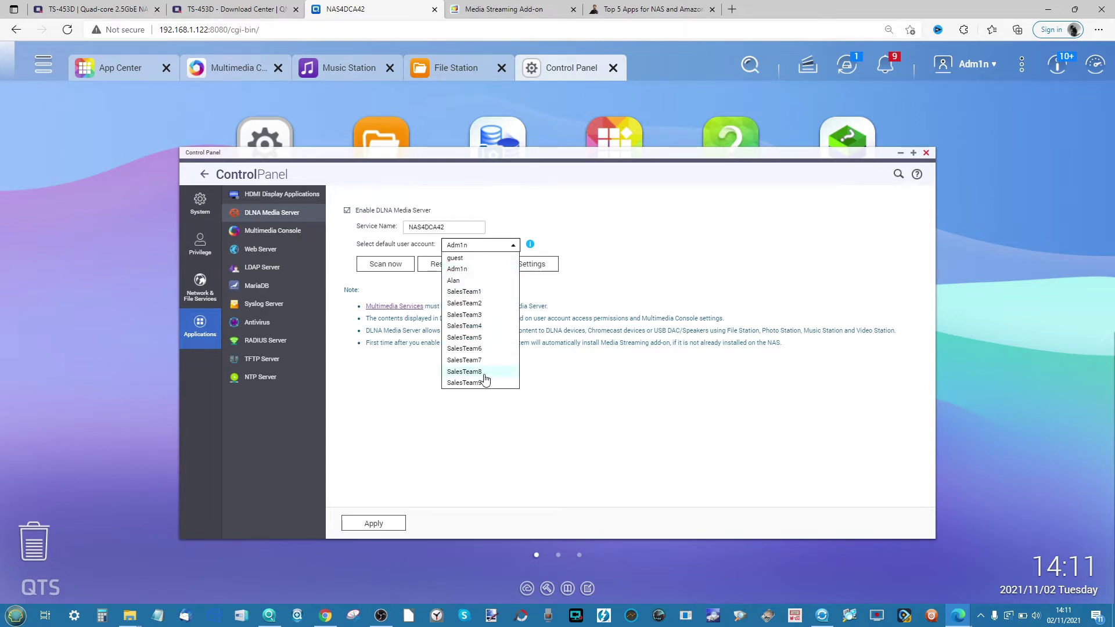
left_click(476, 273)
left_click(511, 266)
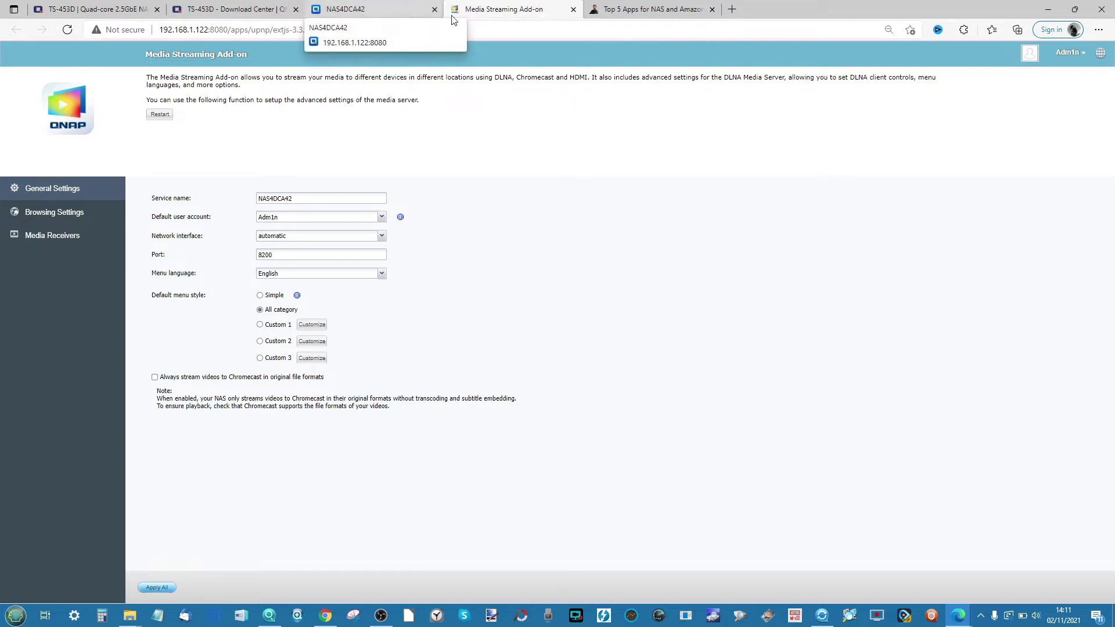
Step: Look up Media Streaming add-on among the NAS's installed applications and return to its open settings page
left_click(396, 9)
left_click(42, 65)
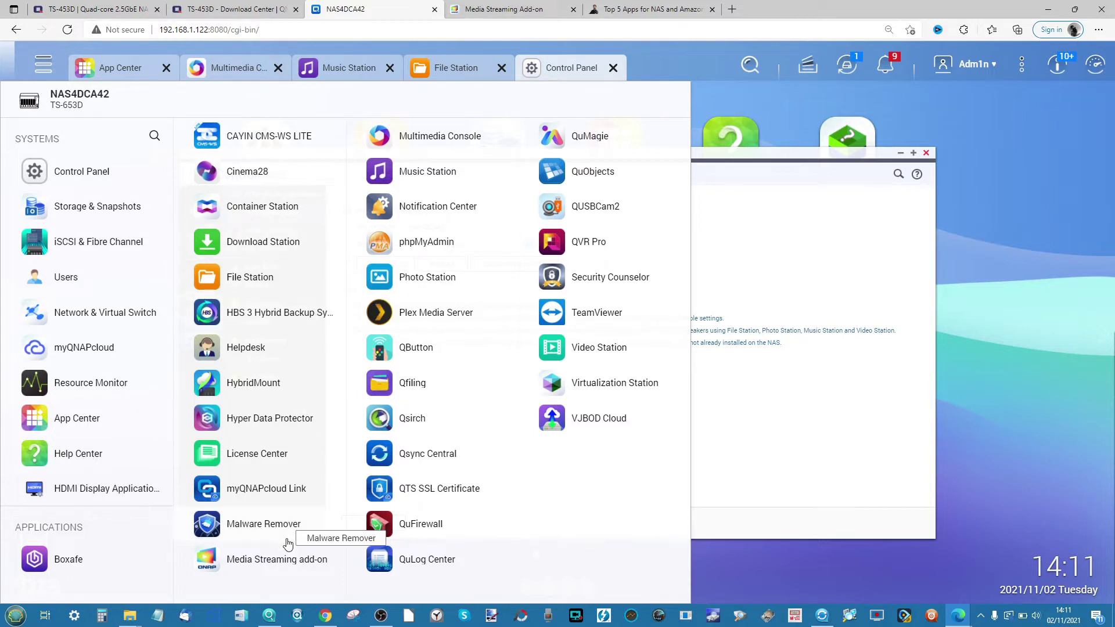
left_click(860, 305)
left_click(470, 5)
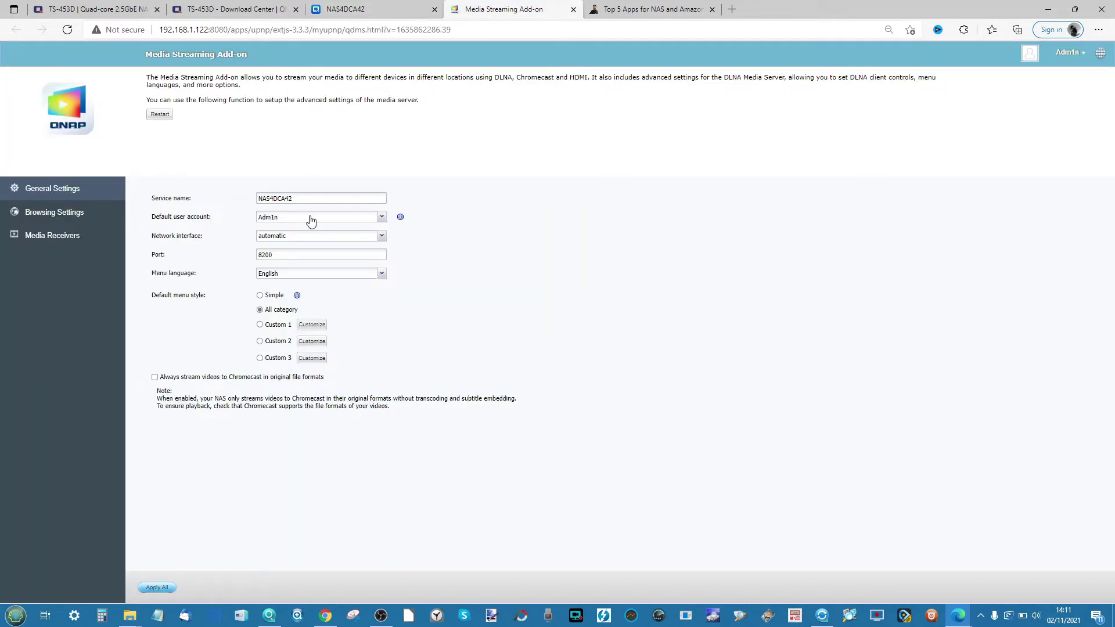
Step: Examine the general settings and the Custom 1 menu style's Music, Photo and Video display items, and close the dialog without applying changes
scroll(293, 313, "up", 5)
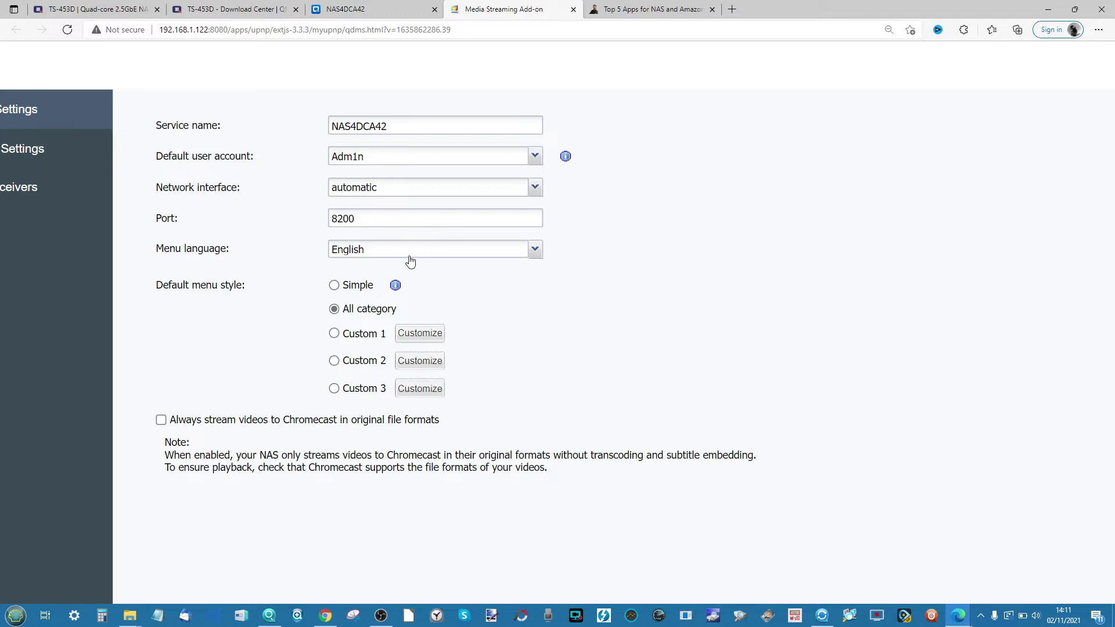
scroll(411, 262, "up", 1)
scroll(411, 262, "down", 1)
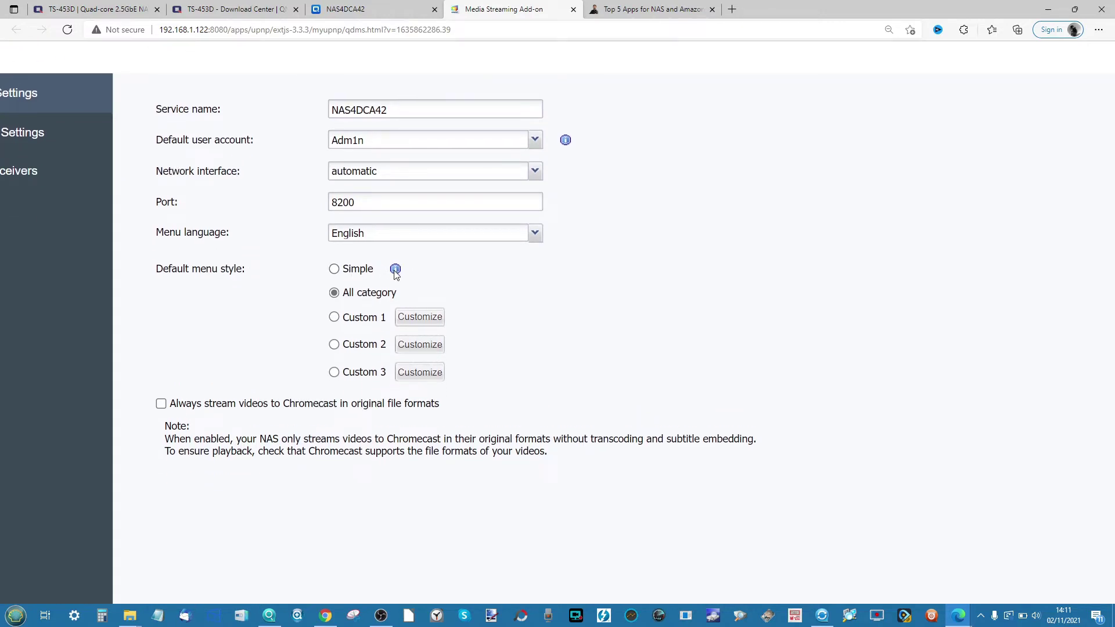
left_click(416, 318)
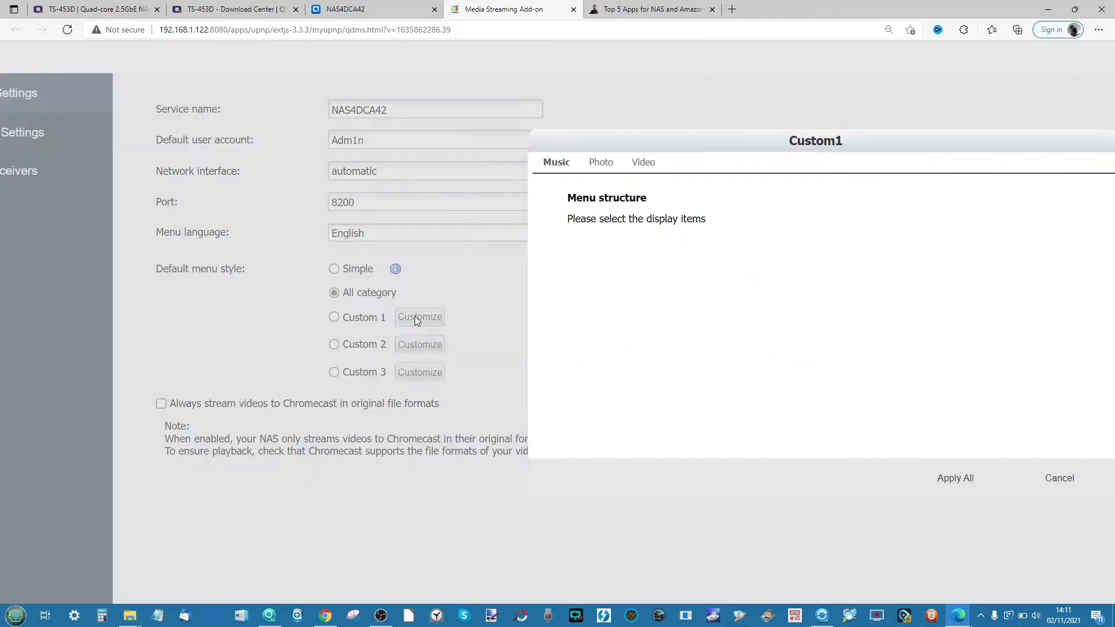
left_click_drag(709, 146, 436, 153)
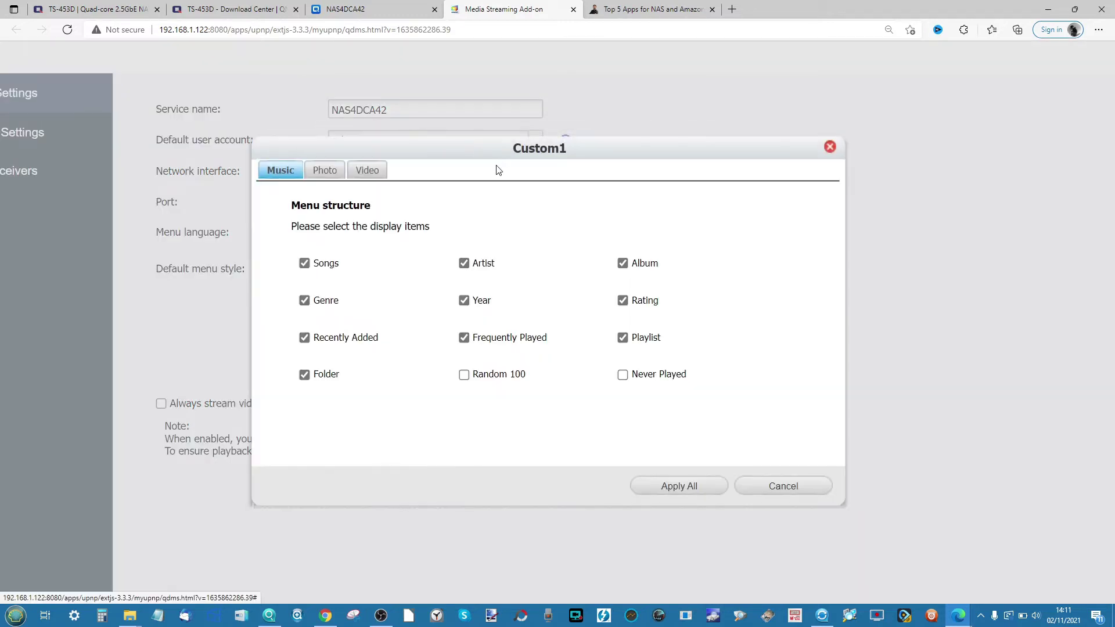
left_click(336, 174)
left_click(384, 170)
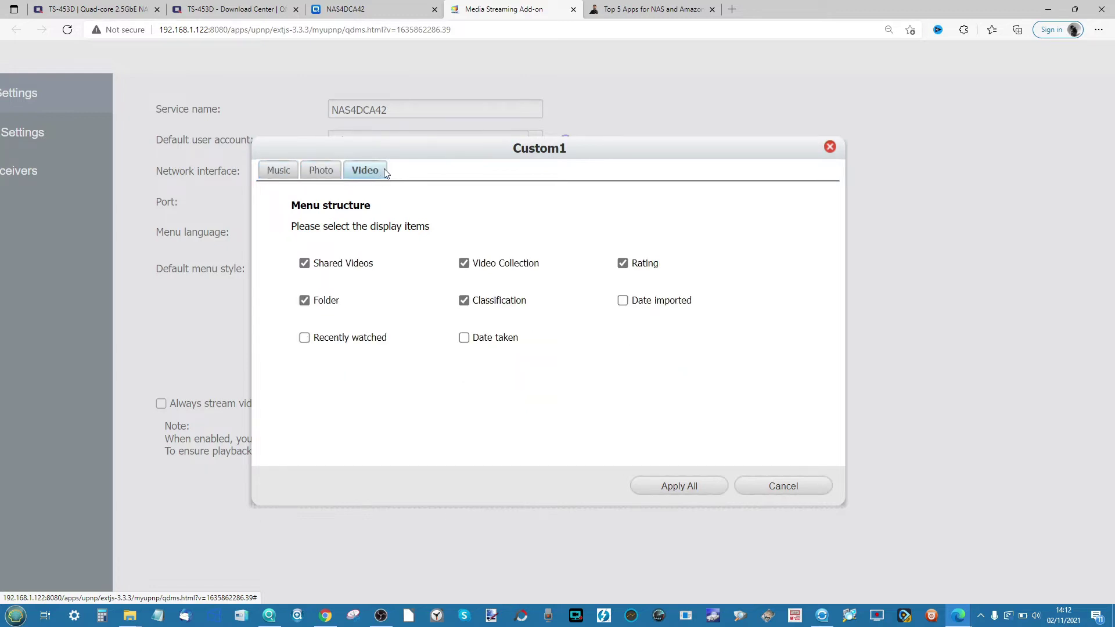
left_click(282, 171)
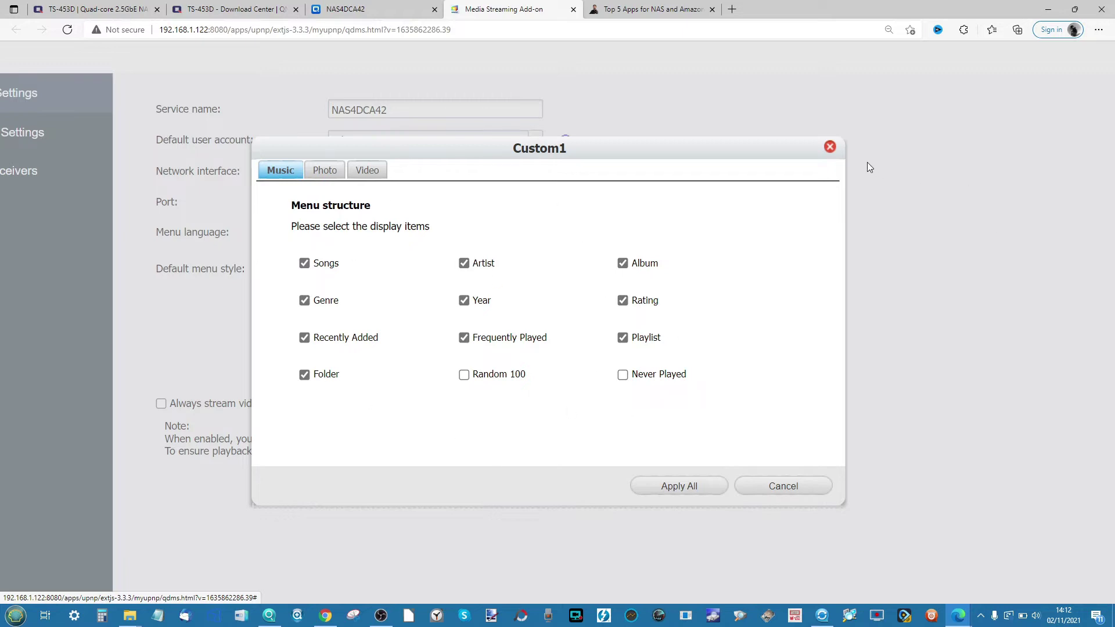
left_click(830, 146)
key("ctrl+minus")
key("ctrl+minus")
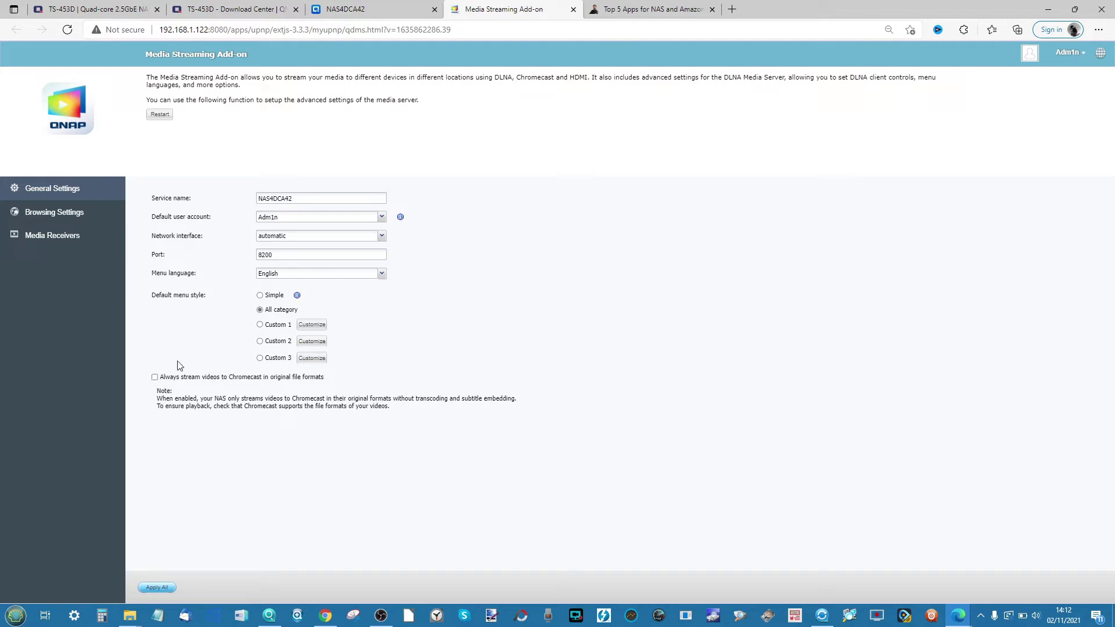
Step: Examine the browsing settings and the available music title display styles without changing the selection
left_click(75, 217)
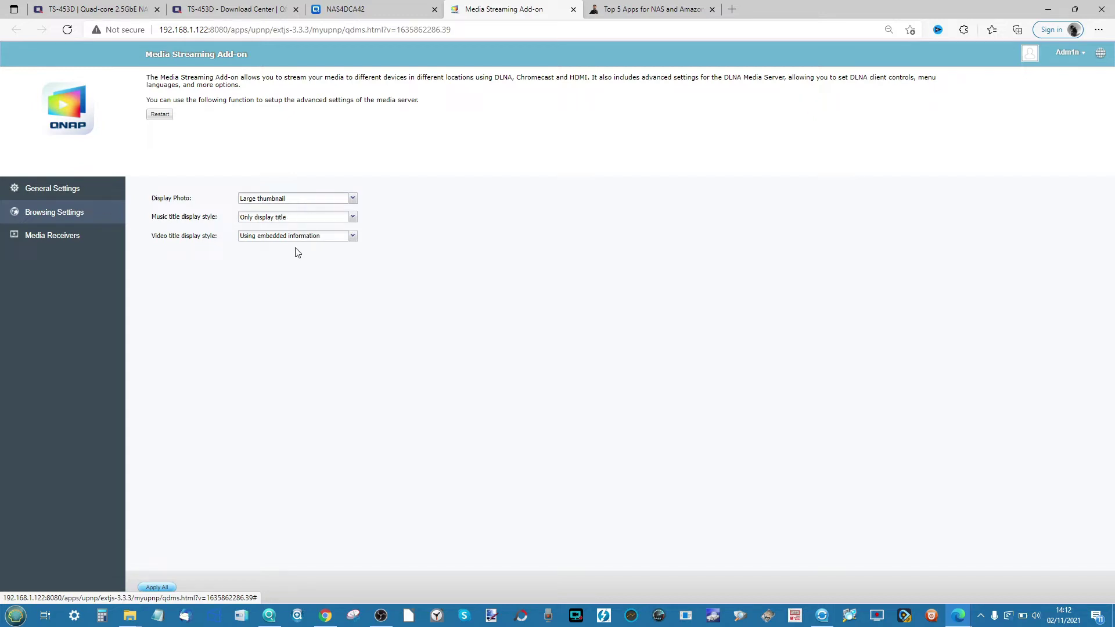
scroll(283, 256, "up", 5)
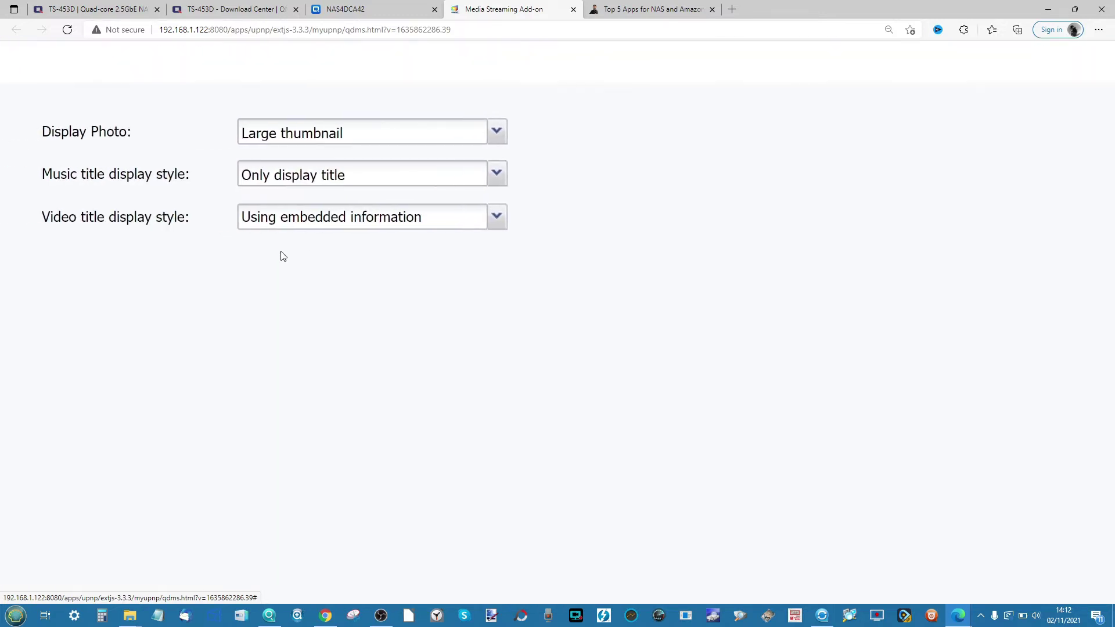
left_click(293, 173)
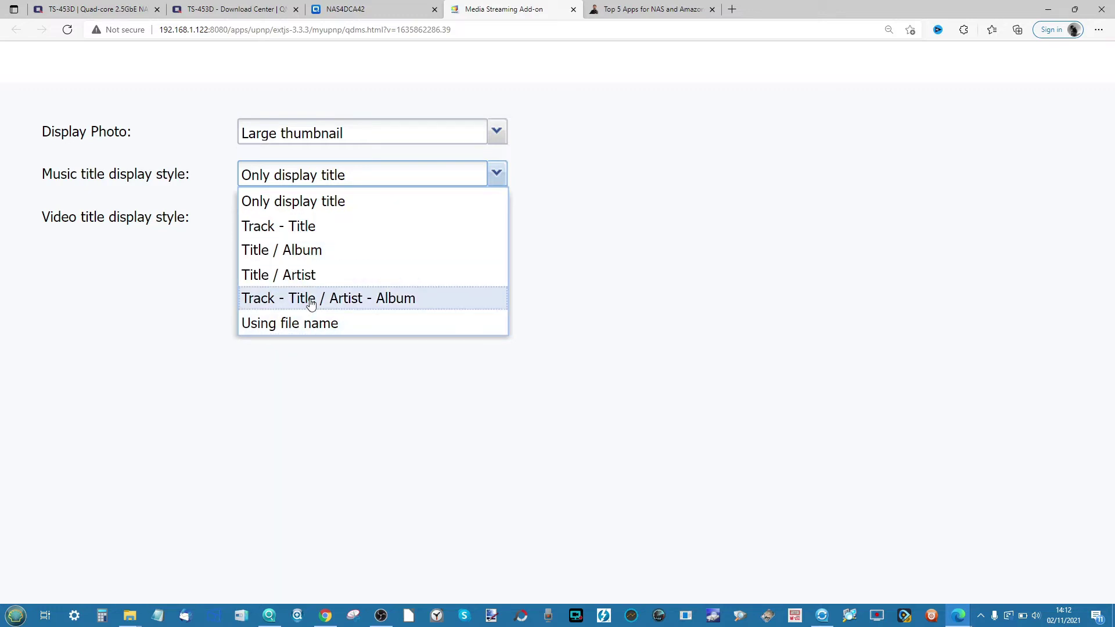
left_click(149, 294)
key("ctrl+0")
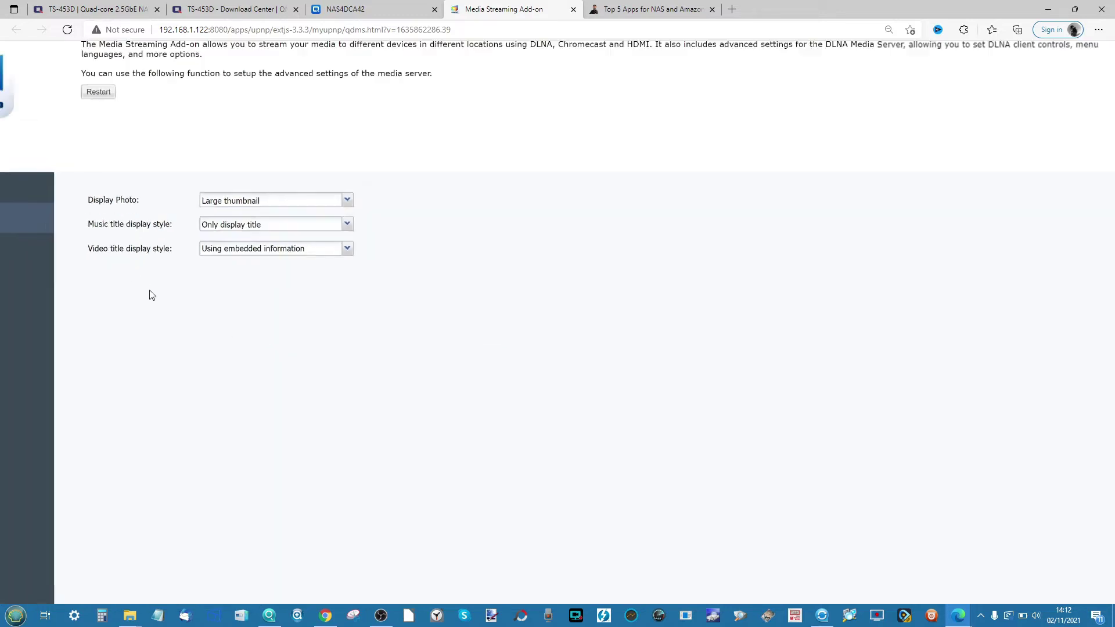
Step: Examine the Media Receivers list and its automatic sharing option for new receivers
left_click(53, 235)
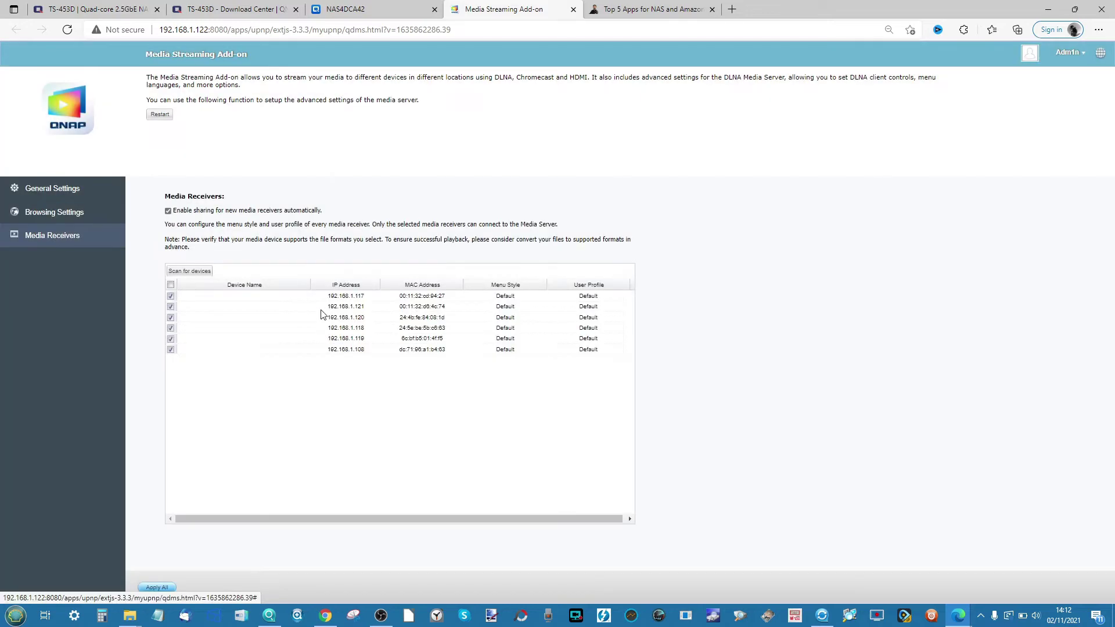
scroll(324, 315, "up", 5)
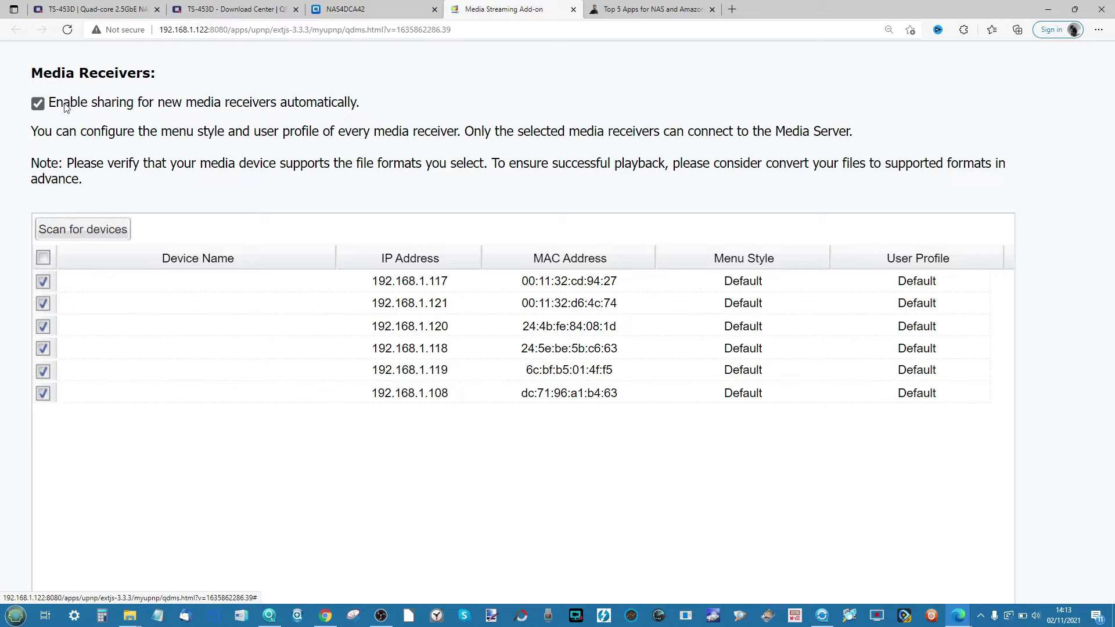
key("ctrl+0")
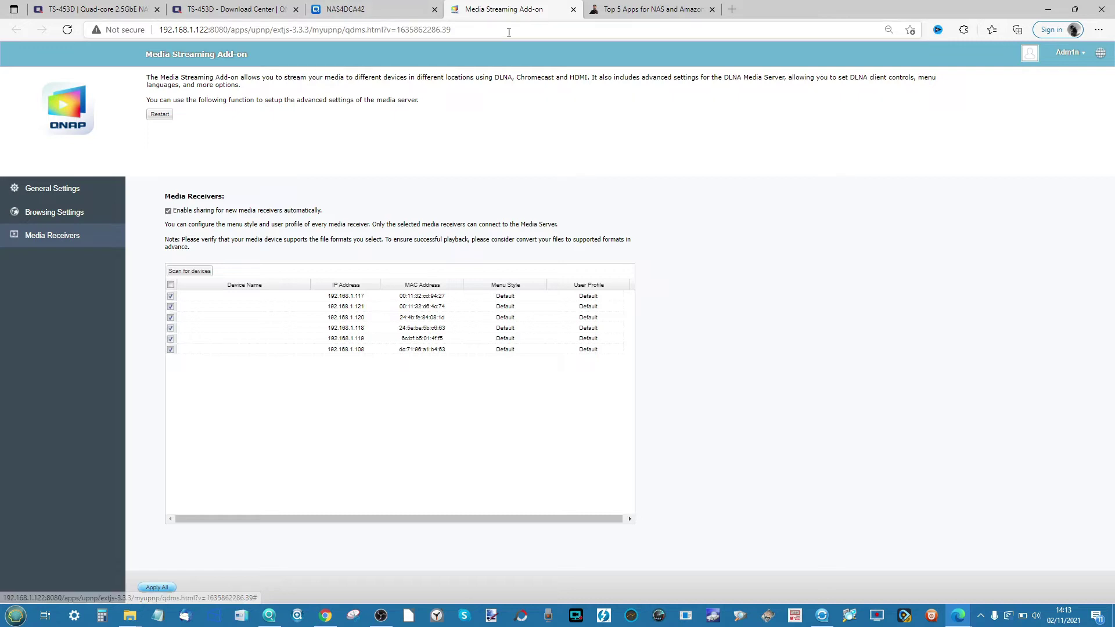
Step: Close the Media Streaming Add-on page without saving and return to the NAS4DCA42 desktop page
left_click(573, 9)
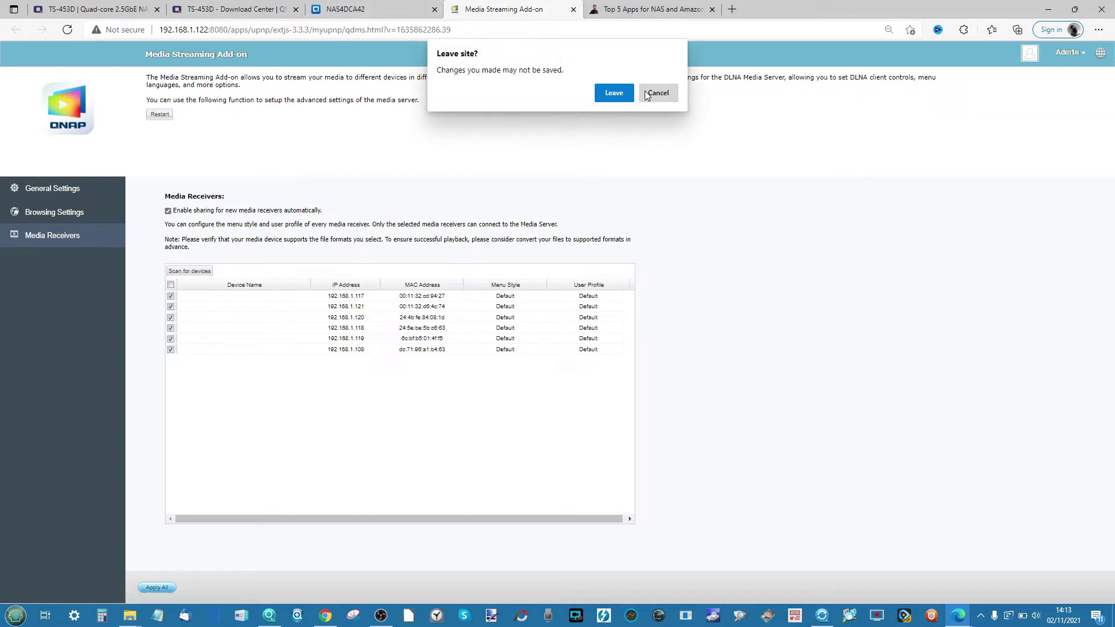
left_click(614, 93)
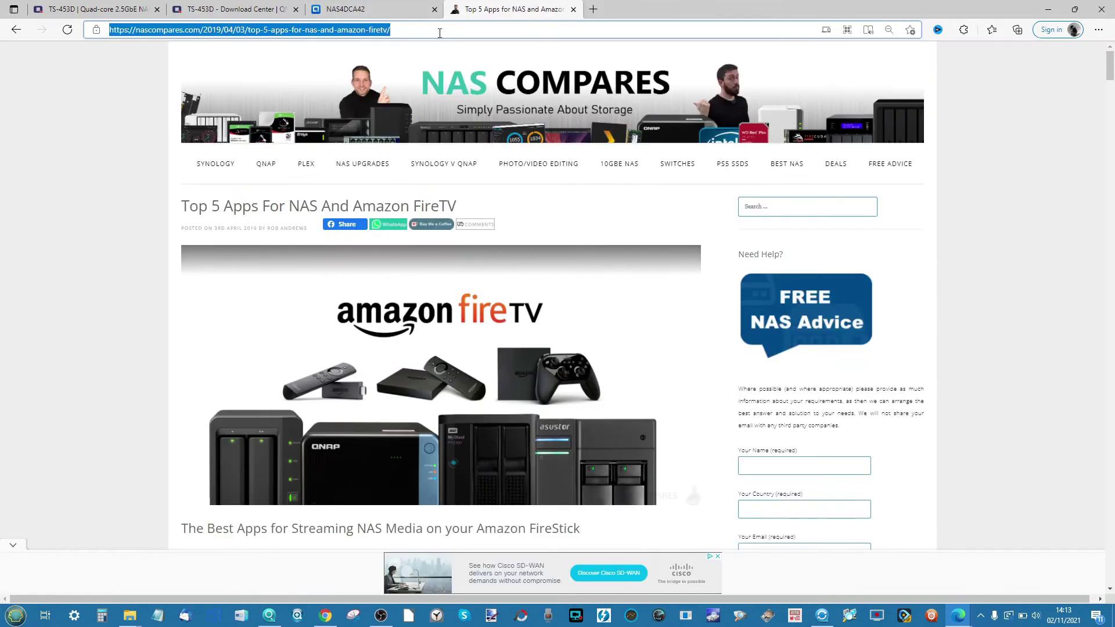
left_click(377, 16)
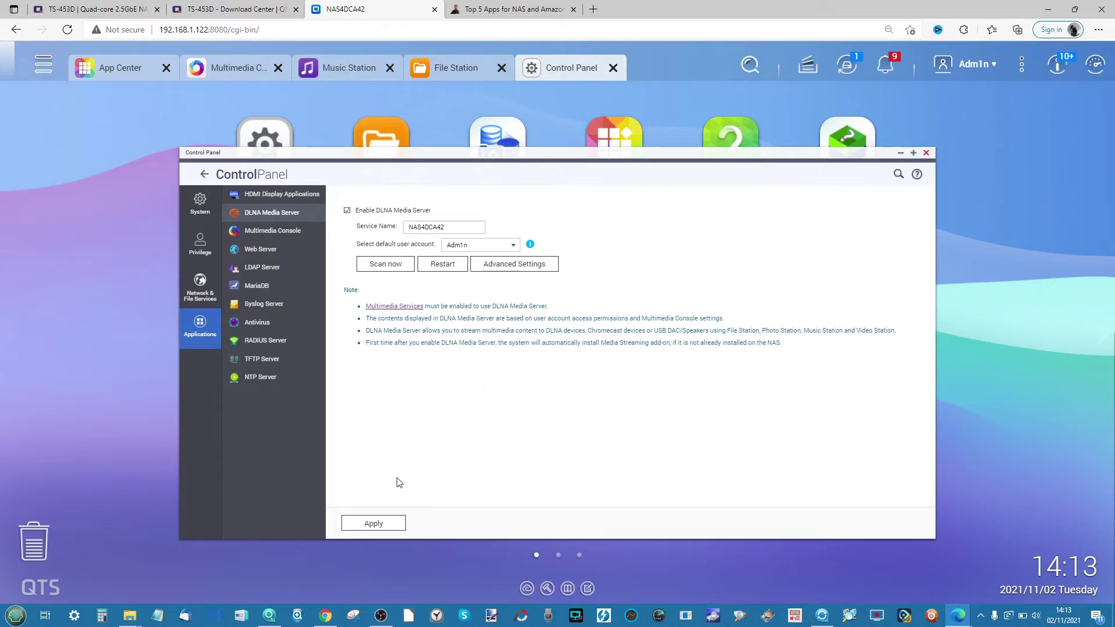
Step: Switch to File Explorer's This PC, search for media servers to connect to, cancel without adding one, and return to the NAS desktop
mouse_move(130, 619)
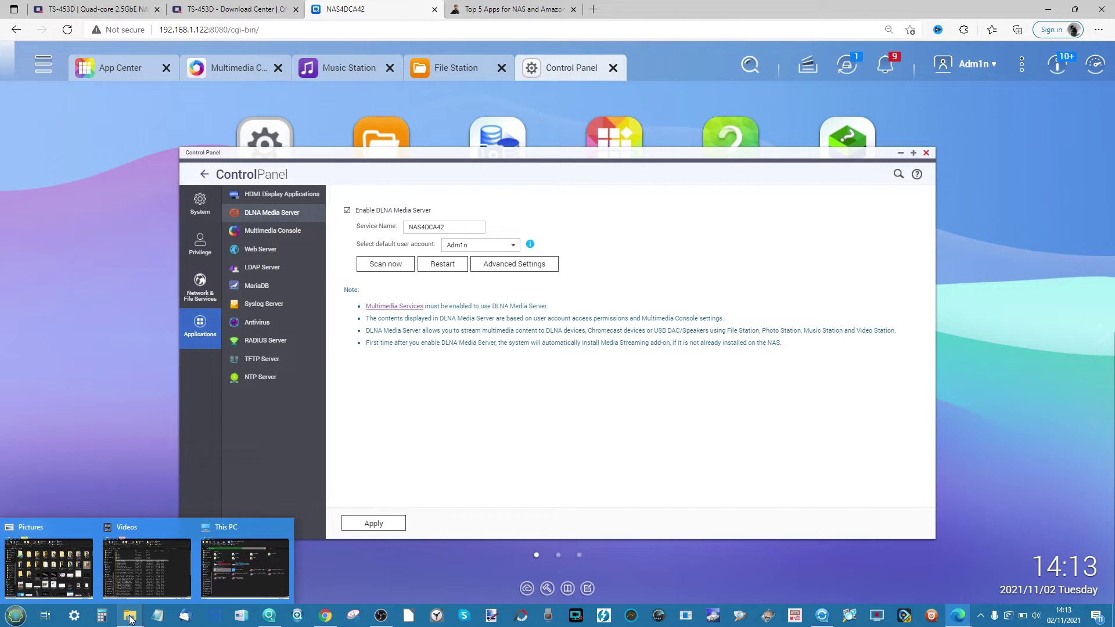
mouse_move(238, 574)
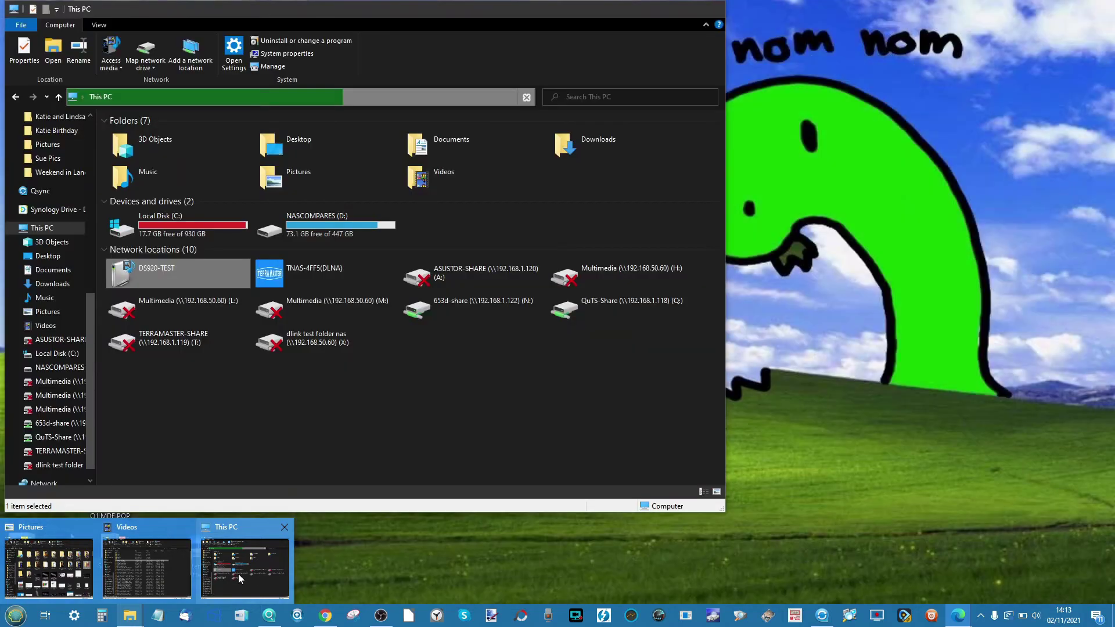
left_click(240, 577)
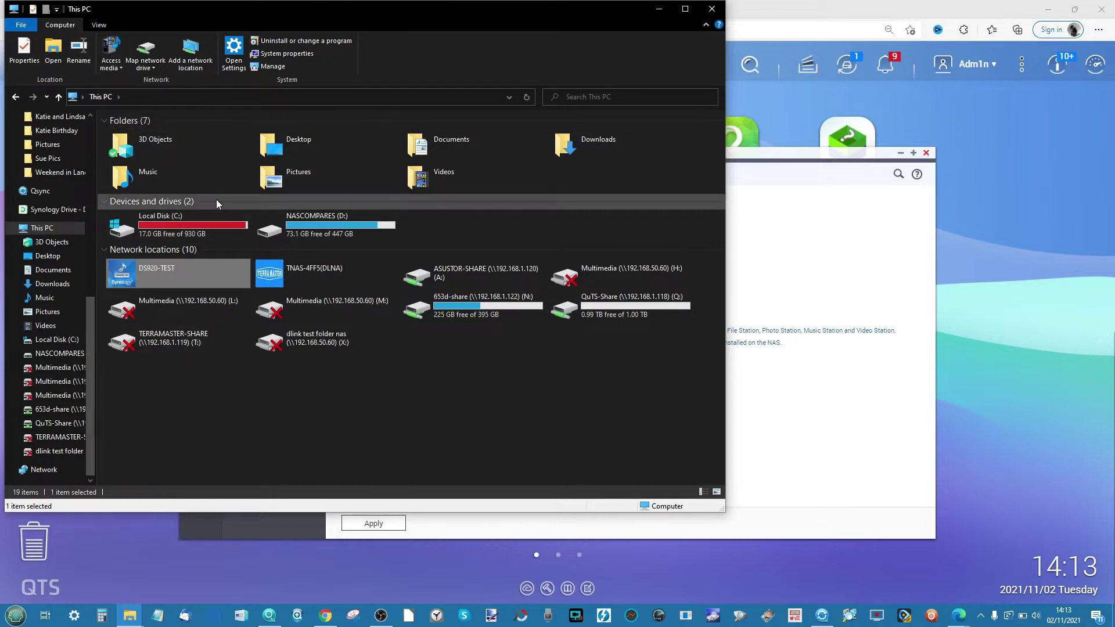
left_click(112, 68)
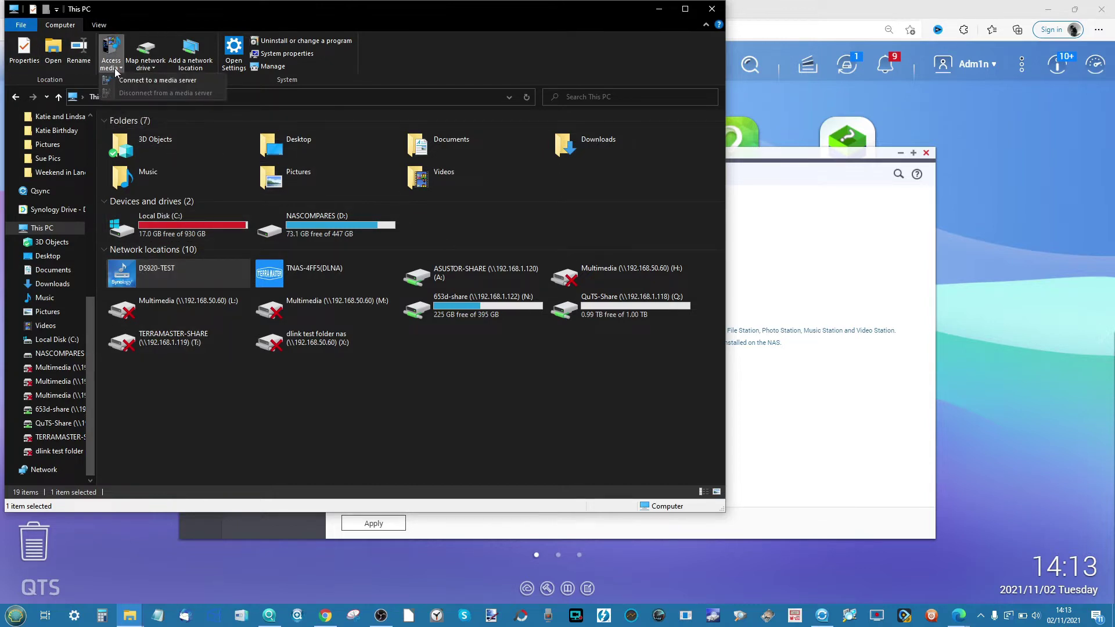
left_click(149, 81)
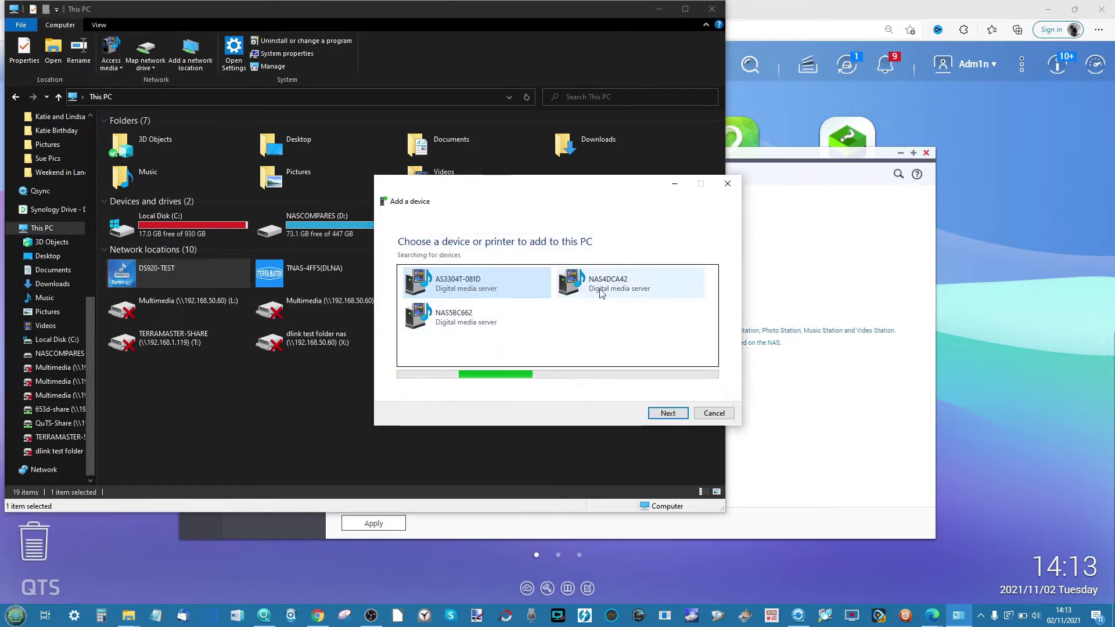
left_click(714, 413)
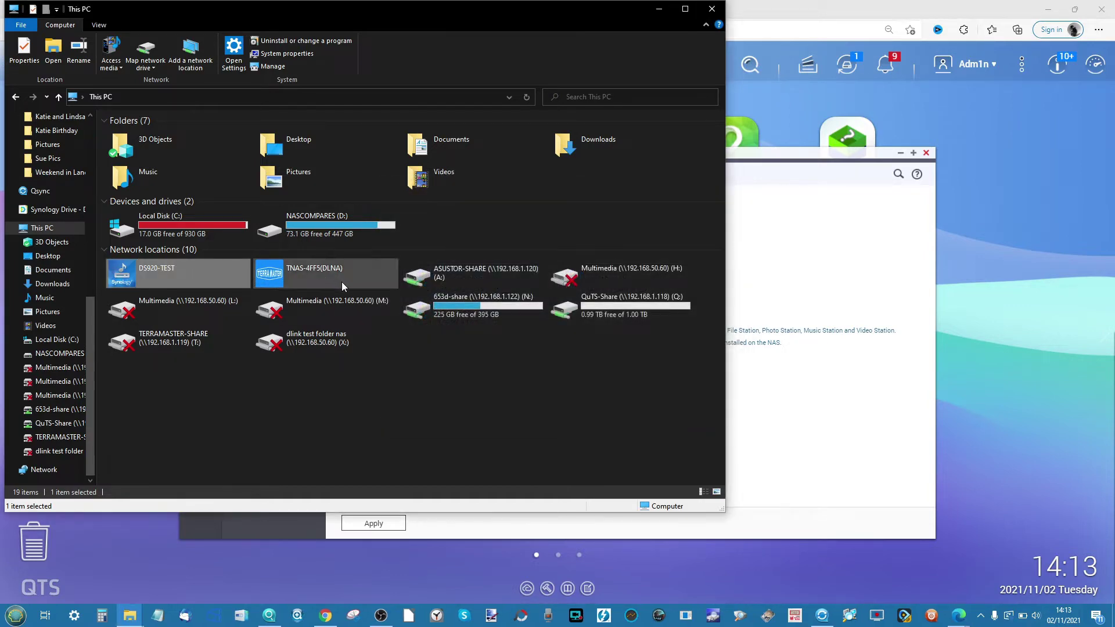
left_click(664, 10)
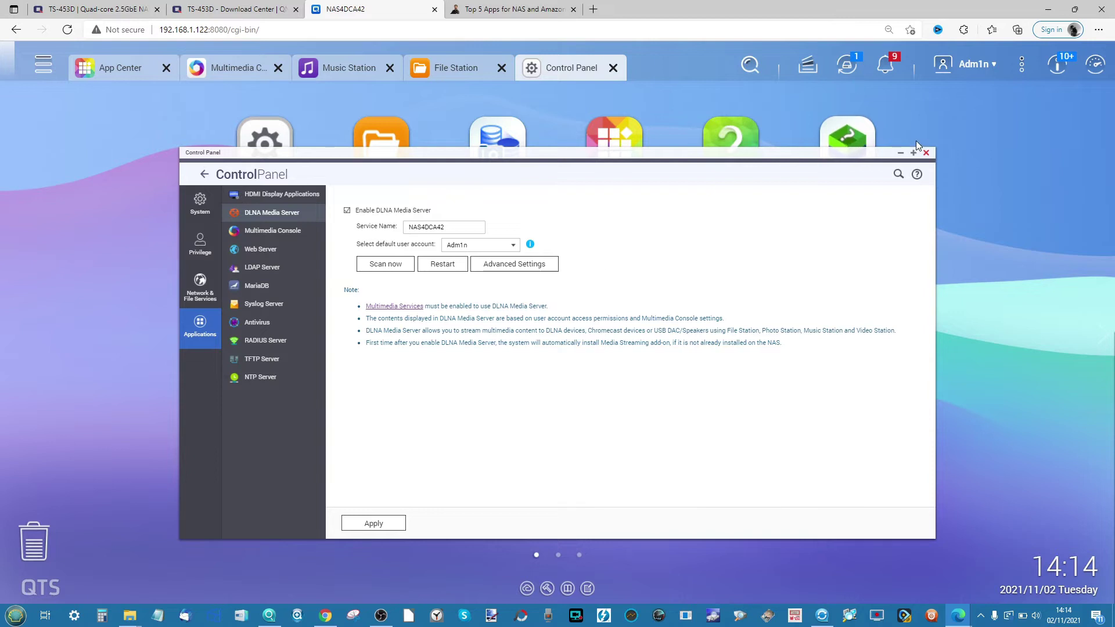
Step: Close the Control Panel, view the QTS Essentials apps in App Center, and return to the Multimedia Console overview
left_click(926, 154)
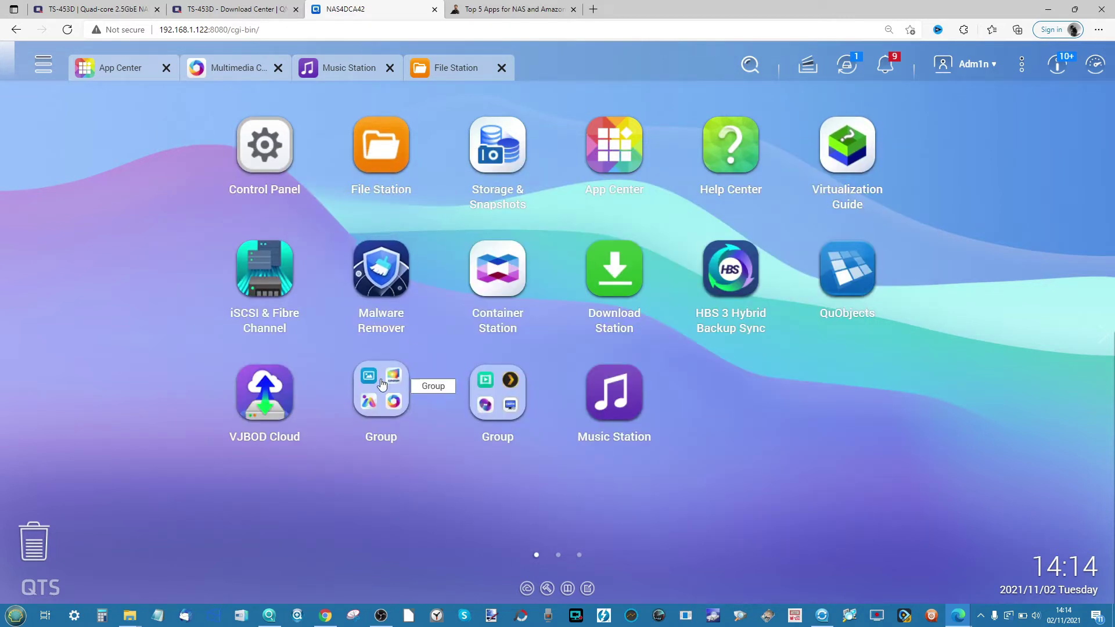
left_click(234, 68)
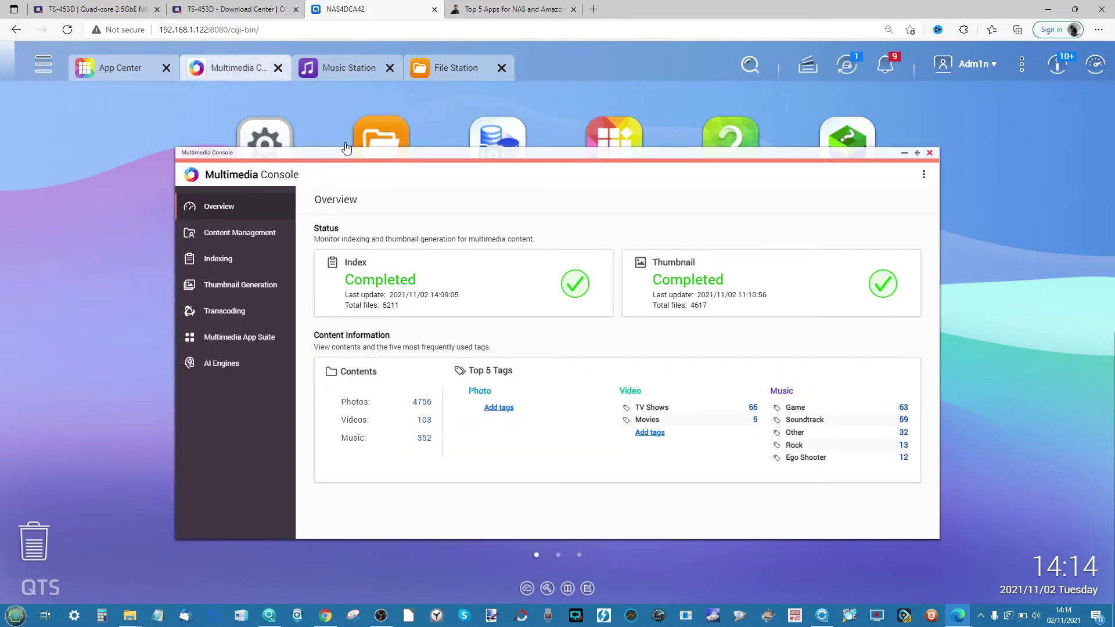
left_click(120, 68)
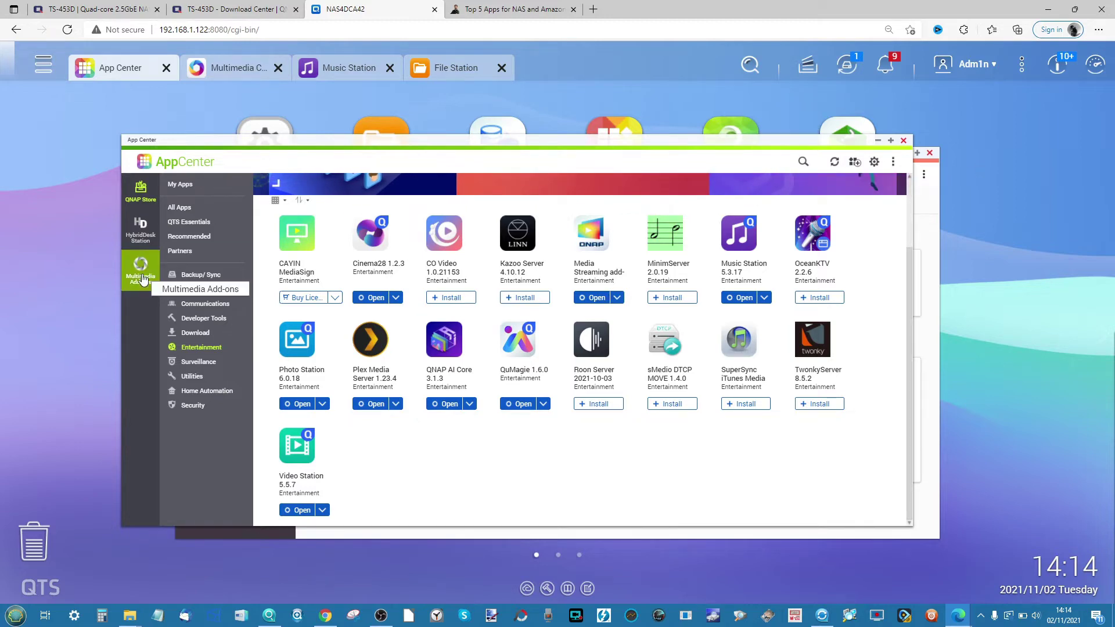
left_click(197, 223)
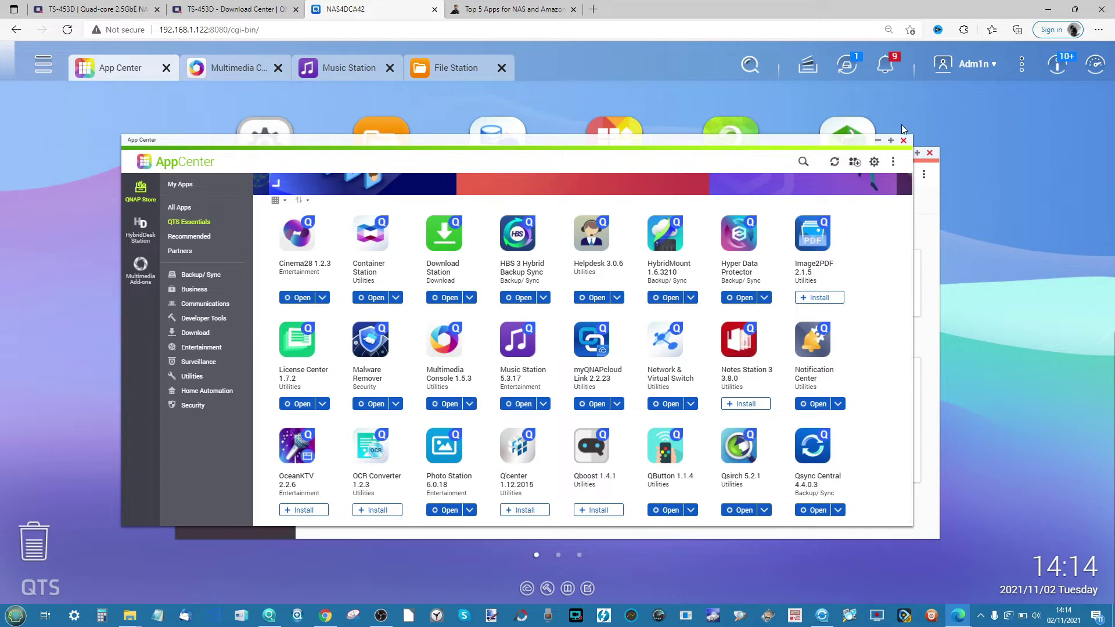
left_click(878, 139)
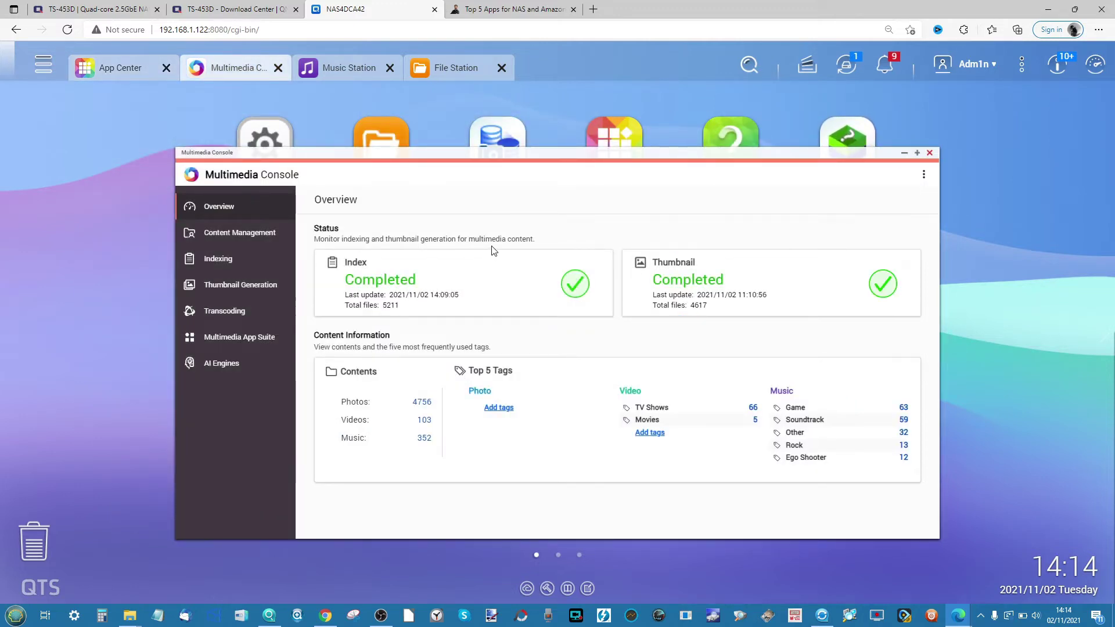
Step: Review the Music Station content source folders in Content Management and apply the selection 653D-SHARE/PLEX TEST MEDIA/Music
left_click(255, 238)
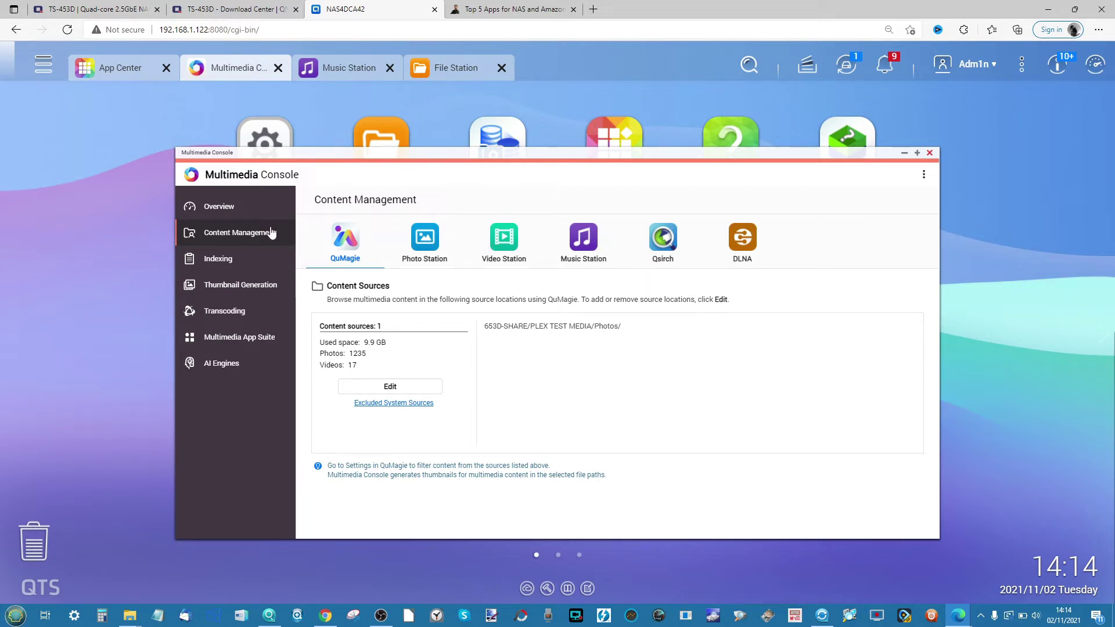
left_click(583, 240)
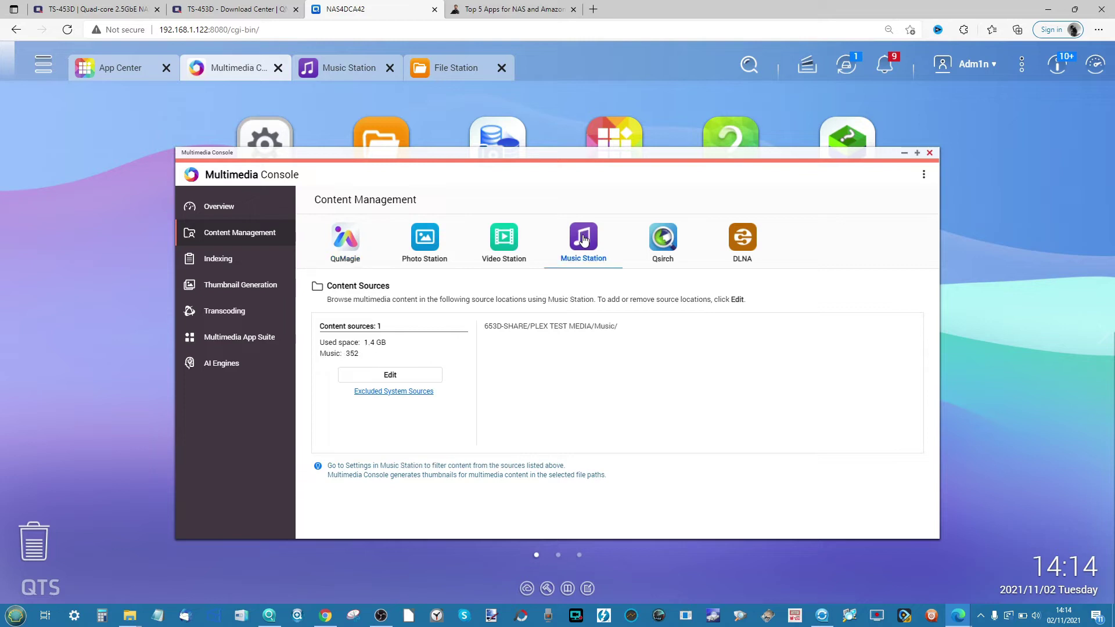
left_click(381, 377)
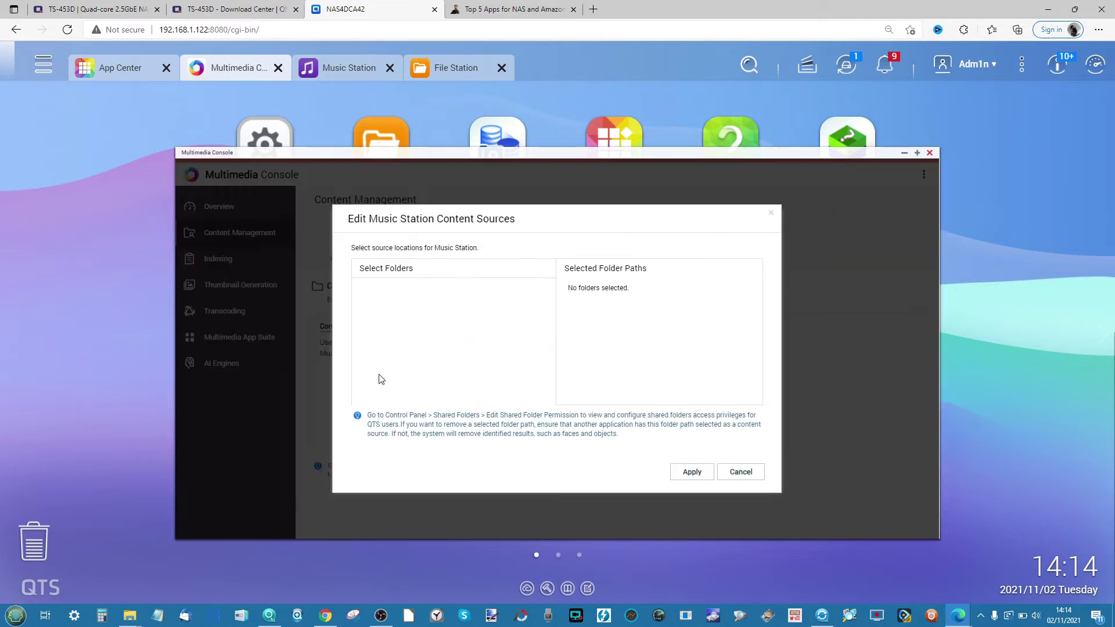
scroll(439, 307, "down", 2)
scroll(440, 308, "down", 2)
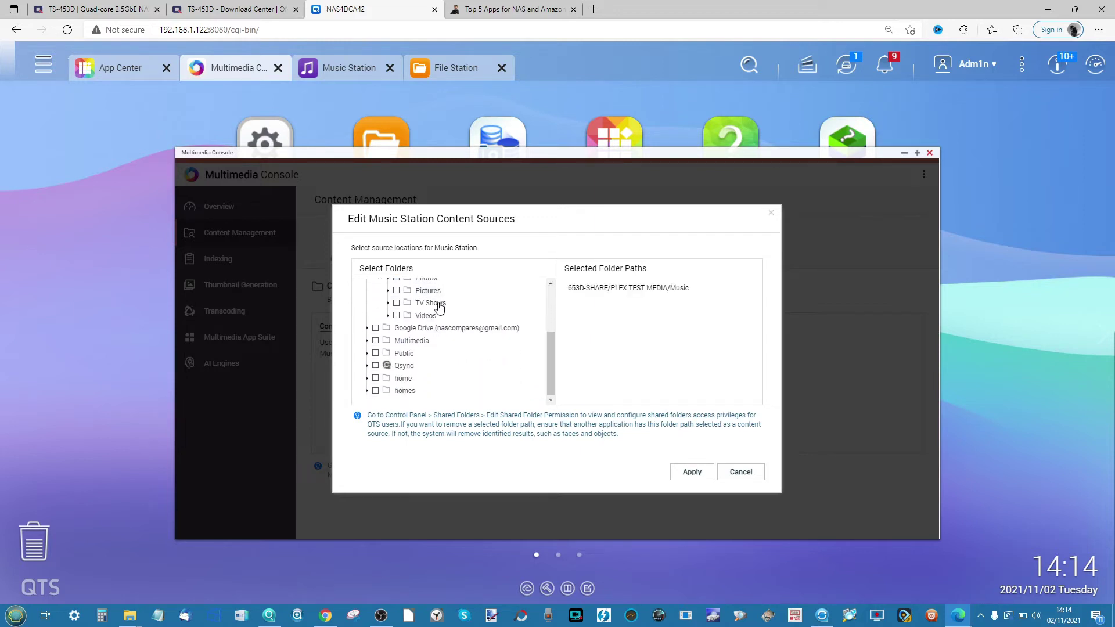
scroll(422, 388, "up", 4)
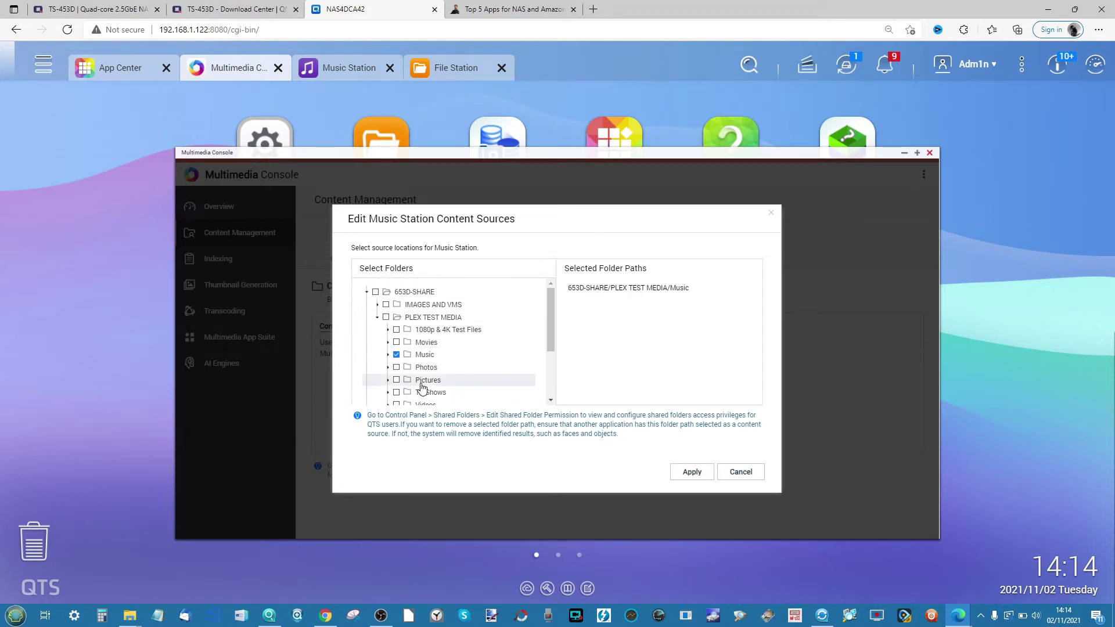
scroll(389, 306, "down", 1)
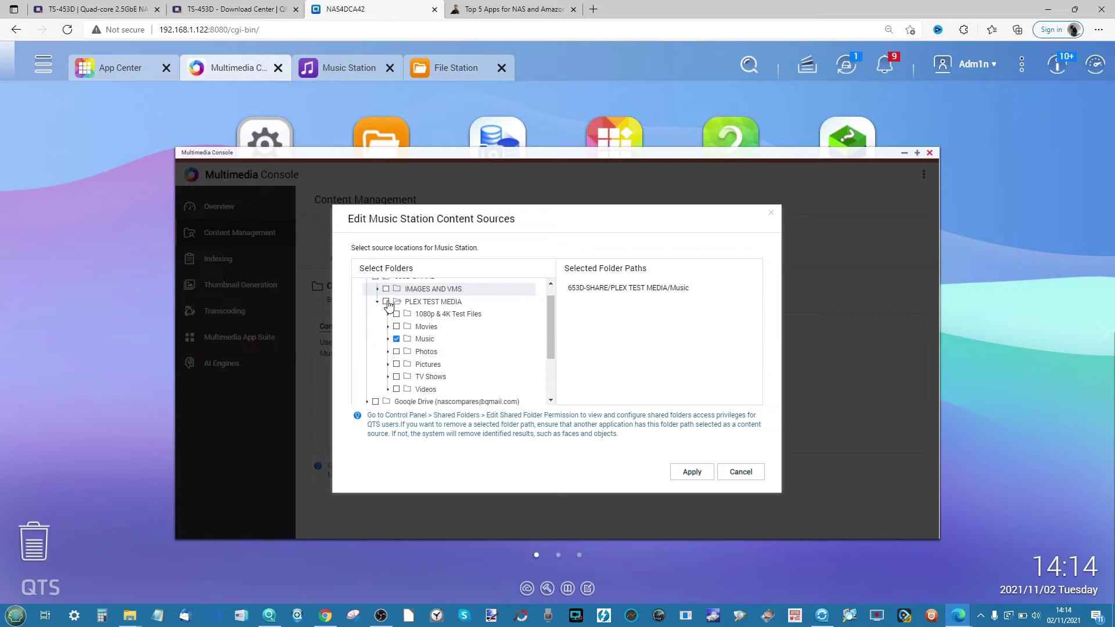
left_click(456, 68)
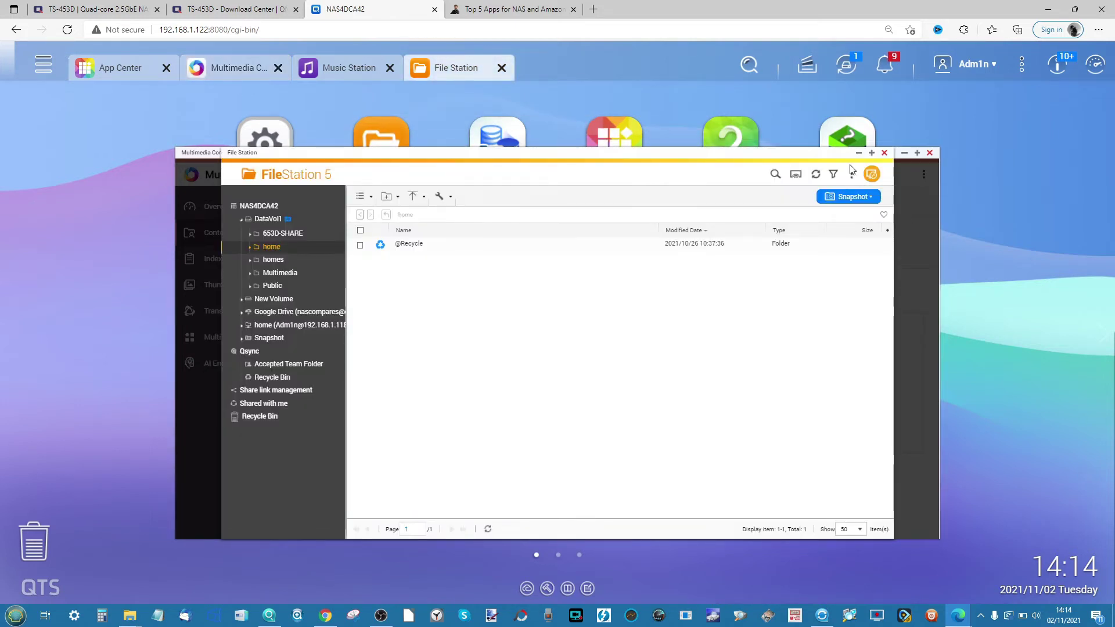
left_click(859, 153)
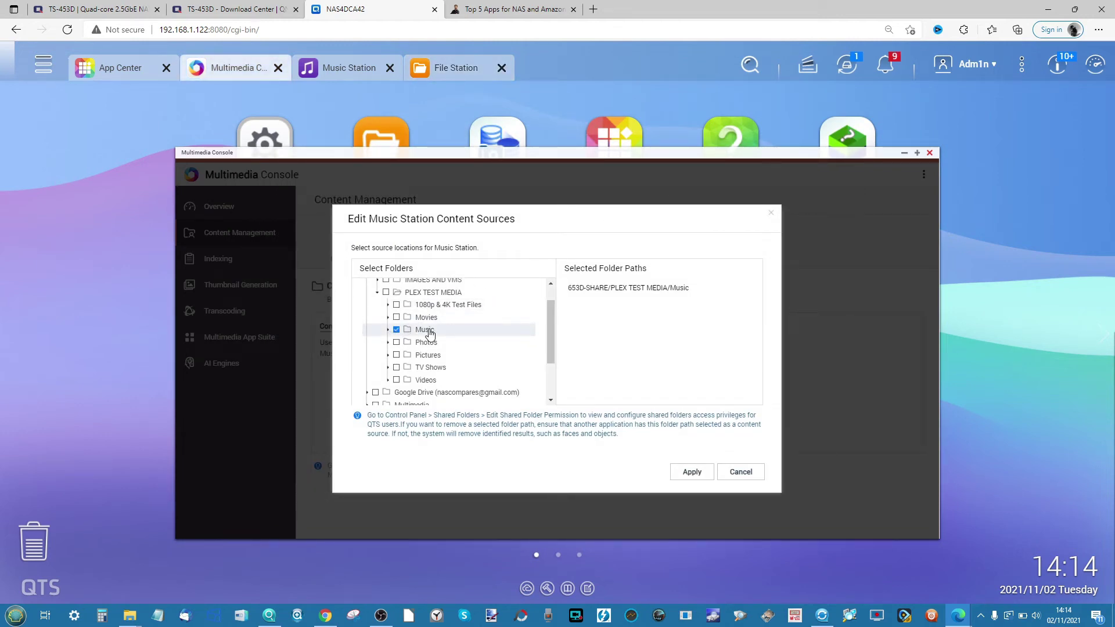
scroll(417, 349, "down", 1)
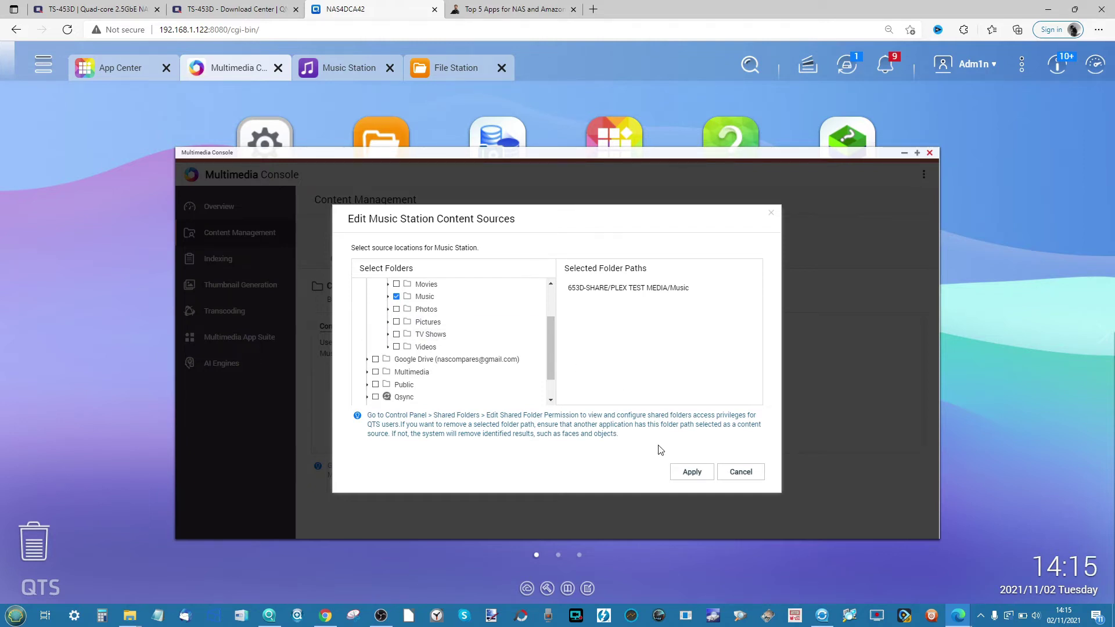
left_click(702, 475)
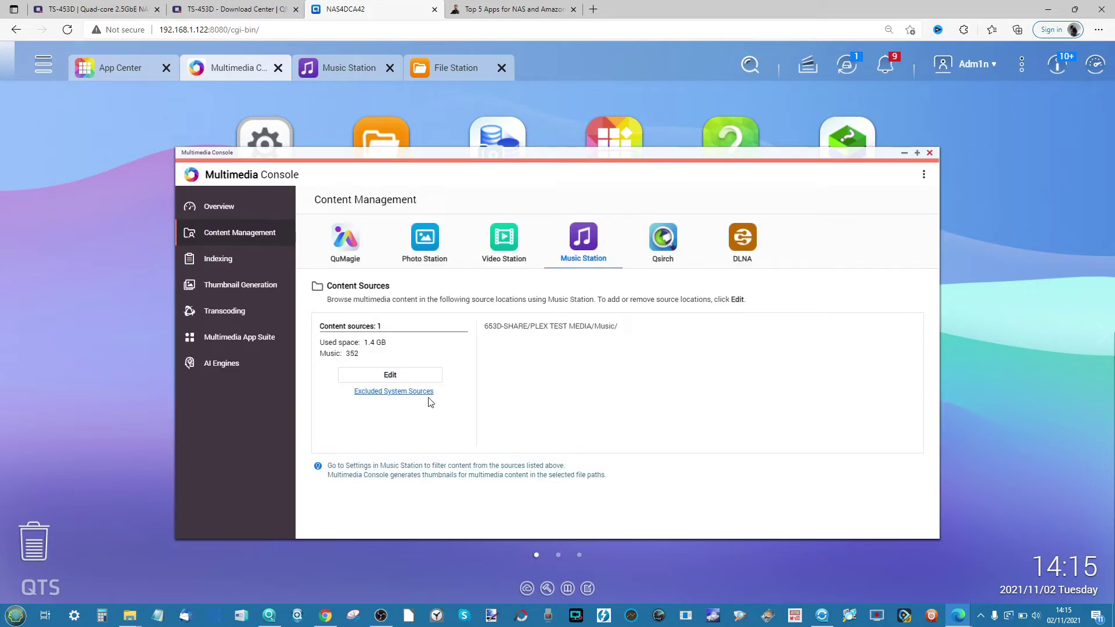
Step: Examine the excluded system sources for Music Station and the content source folders assigned to DLNA
left_click(382, 391)
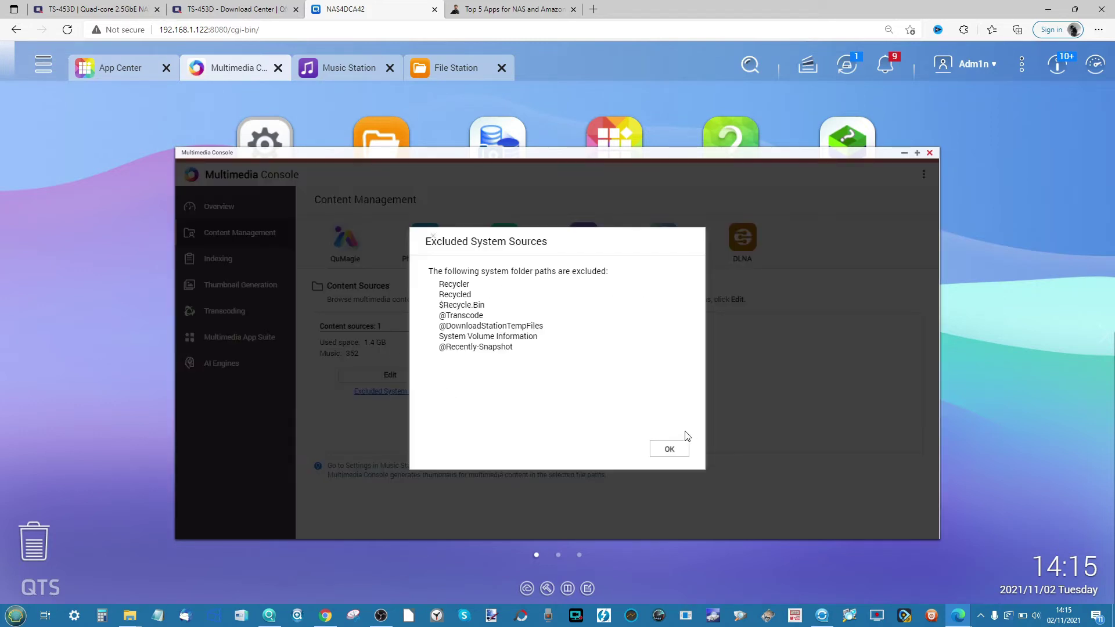
left_click(669, 451)
left_click(728, 259)
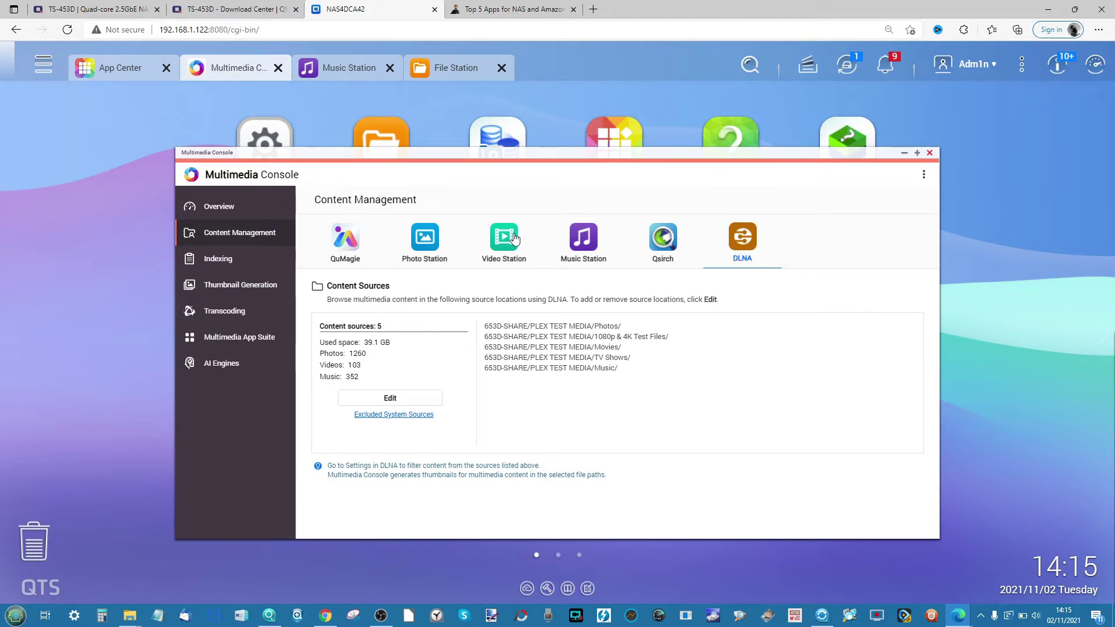
Step: Examine the Indexing, Thumbnail Generation and Transcoding pages of Multimedia Console without changing any settings
left_click(236, 258)
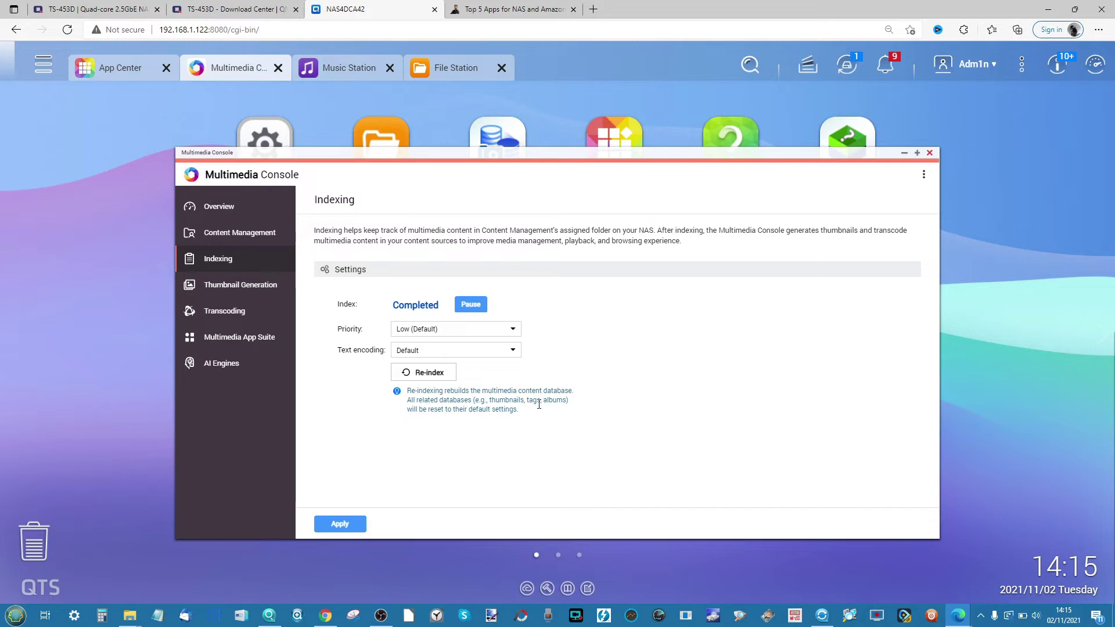
left_click(246, 293)
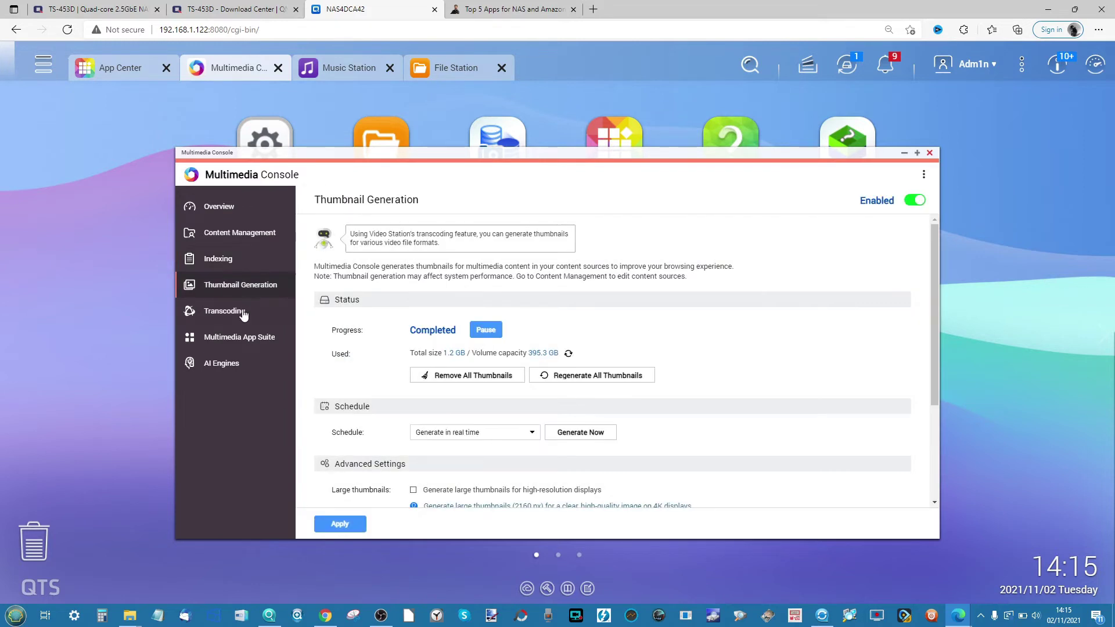
left_click(238, 308)
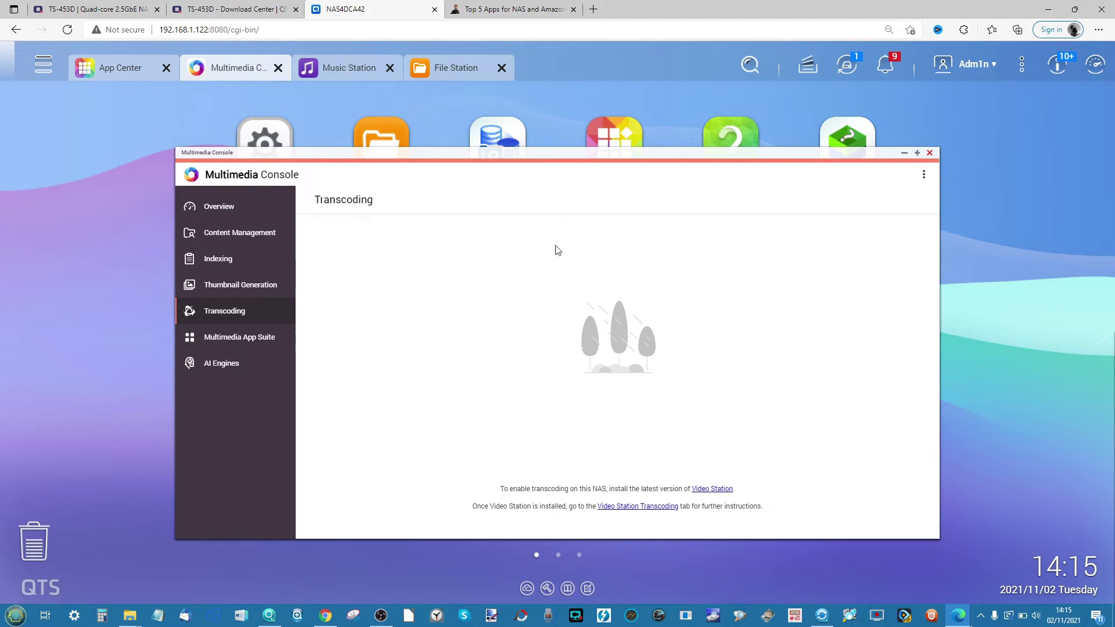
left_click(253, 295)
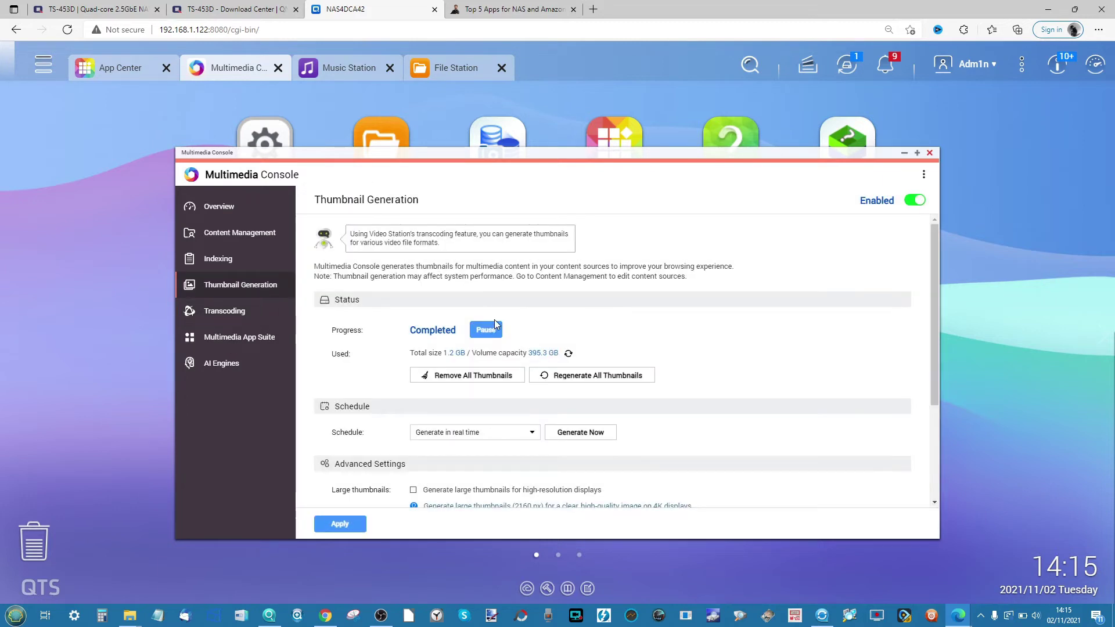
scroll(496, 324, "down", 3)
scroll(497, 324, "up", 3)
Step: Examine Music Station's user permission settings in the Multimedia App Suite without changing them, and close Multimedia Console
left_click(239, 341)
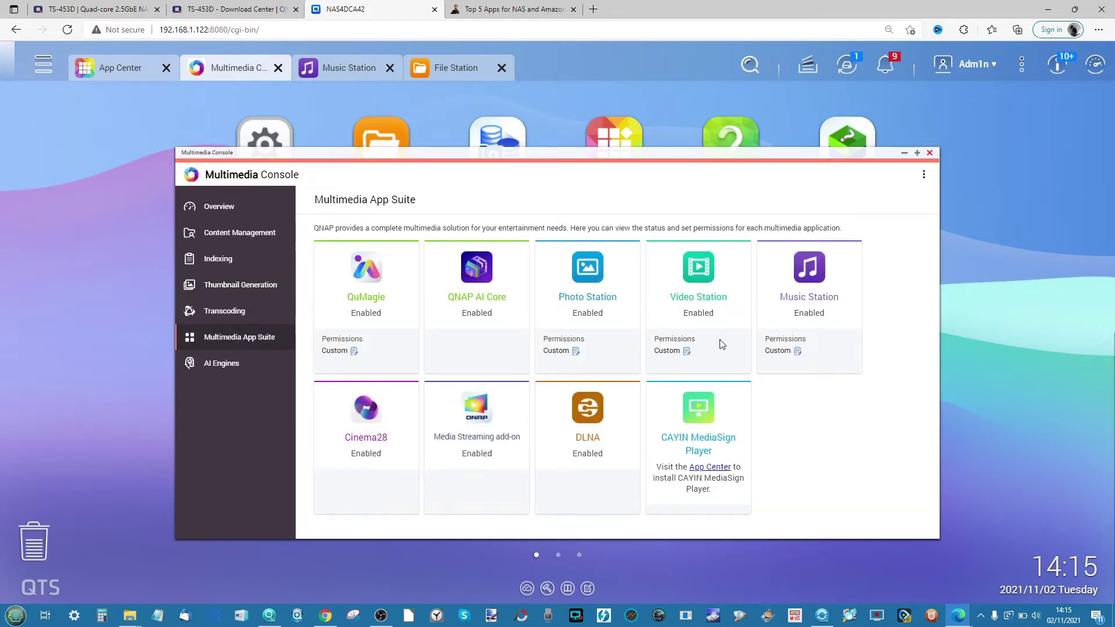
left_click(784, 352)
scroll(373, 380, "down", 4)
scroll(373, 381, "up", 4)
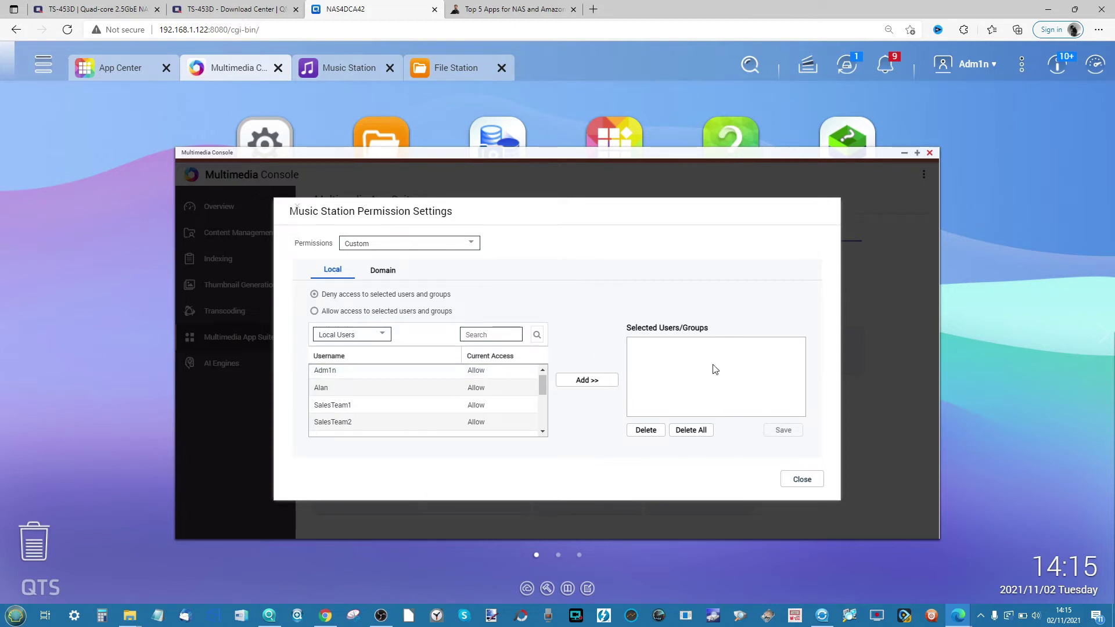
left_click(796, 479)
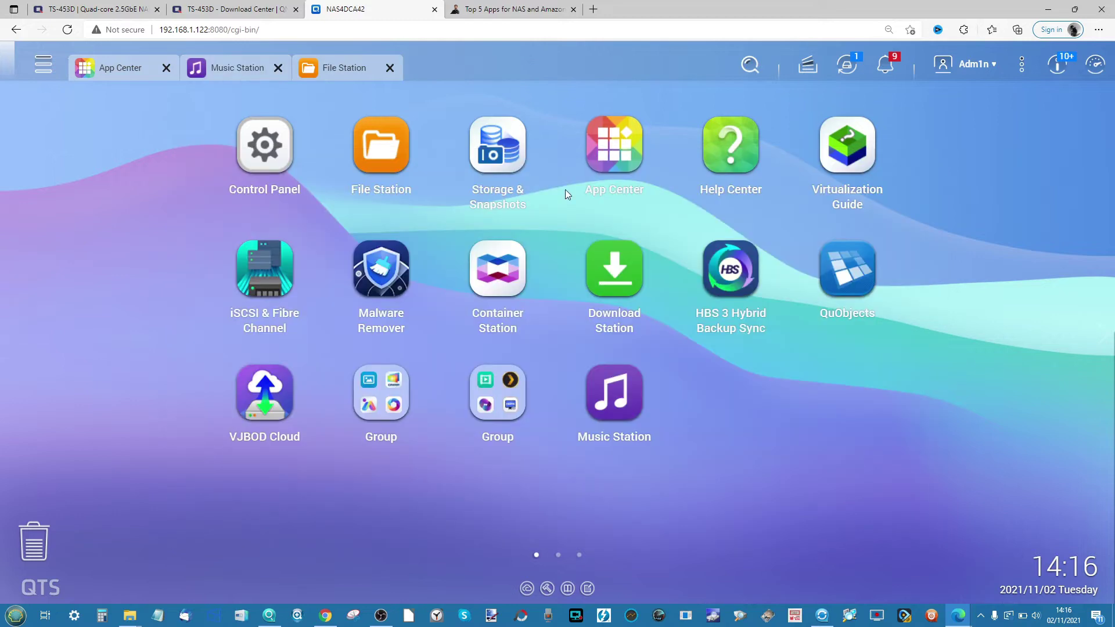
left_click(930, 154)
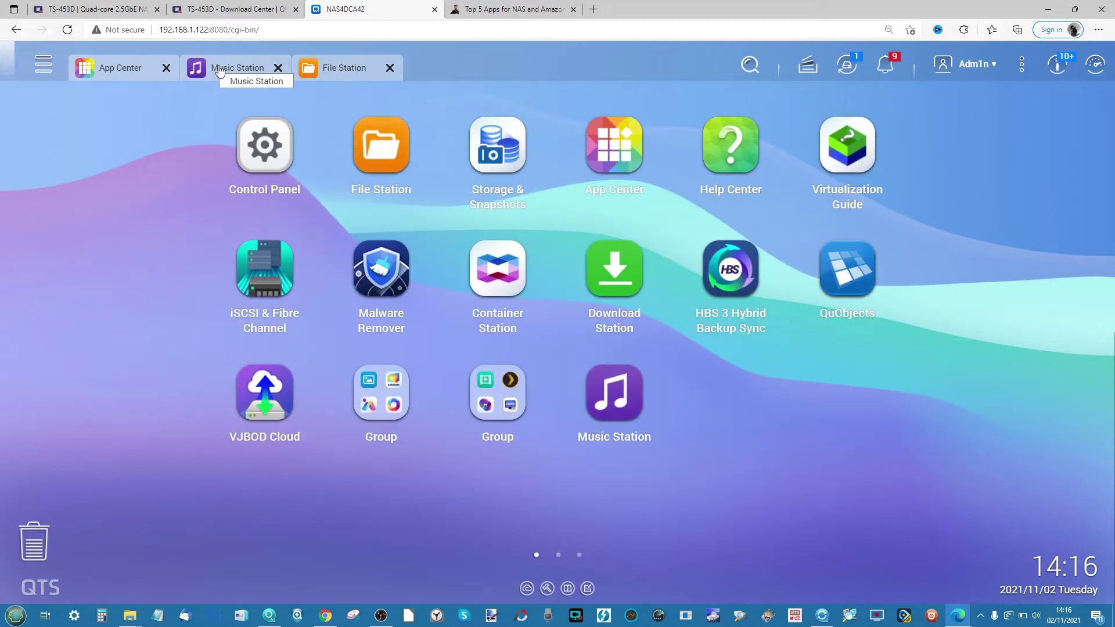
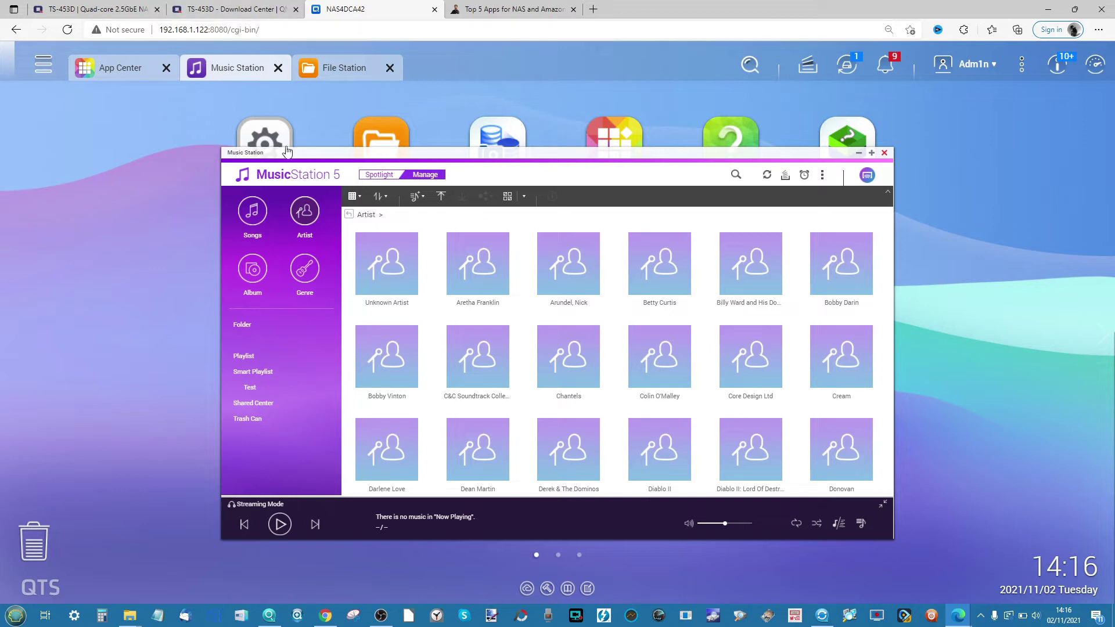
Step: View Music Station's Spotlight page, reposition and enlarge the window, and return to the Manage view
left_click(383, 175)
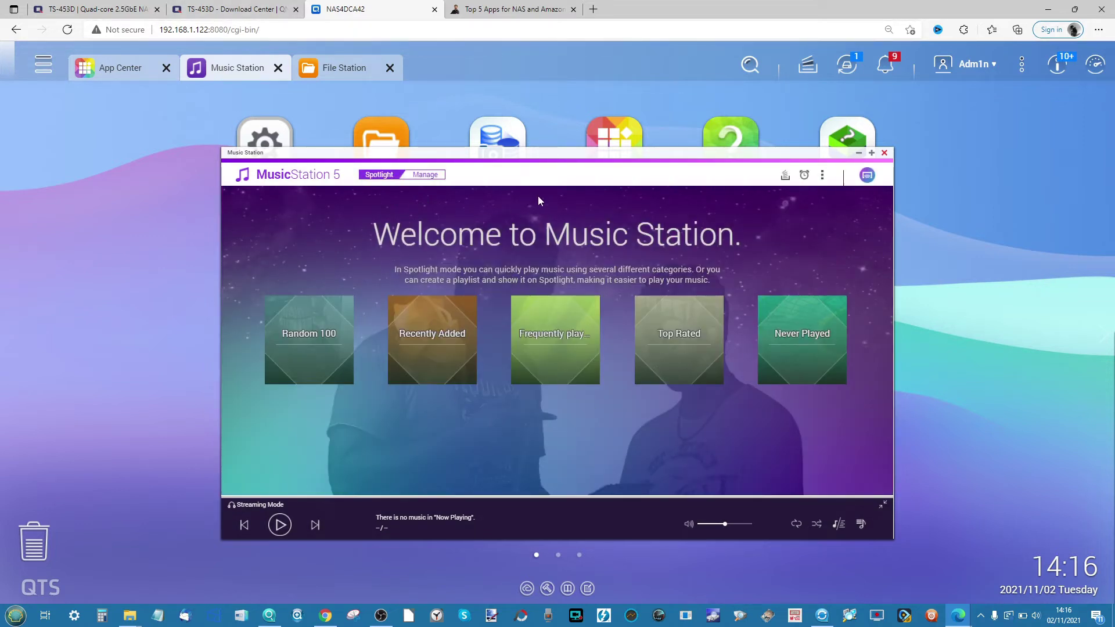
left_click_drag(778, 156, 771, 110)
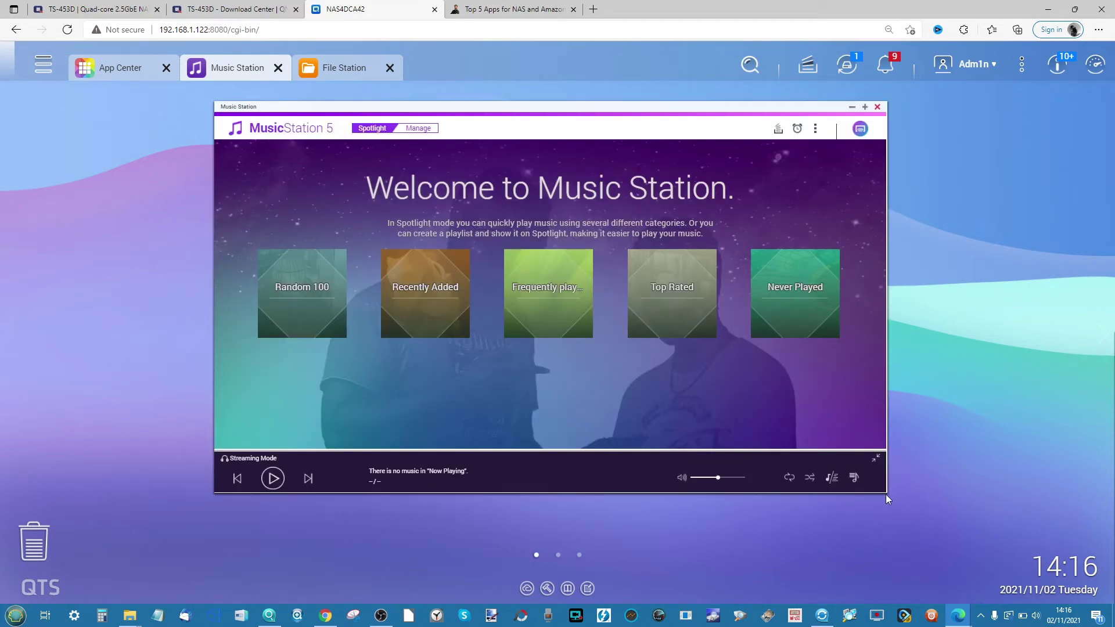
left_click_drag(884, 492, 927, 538)
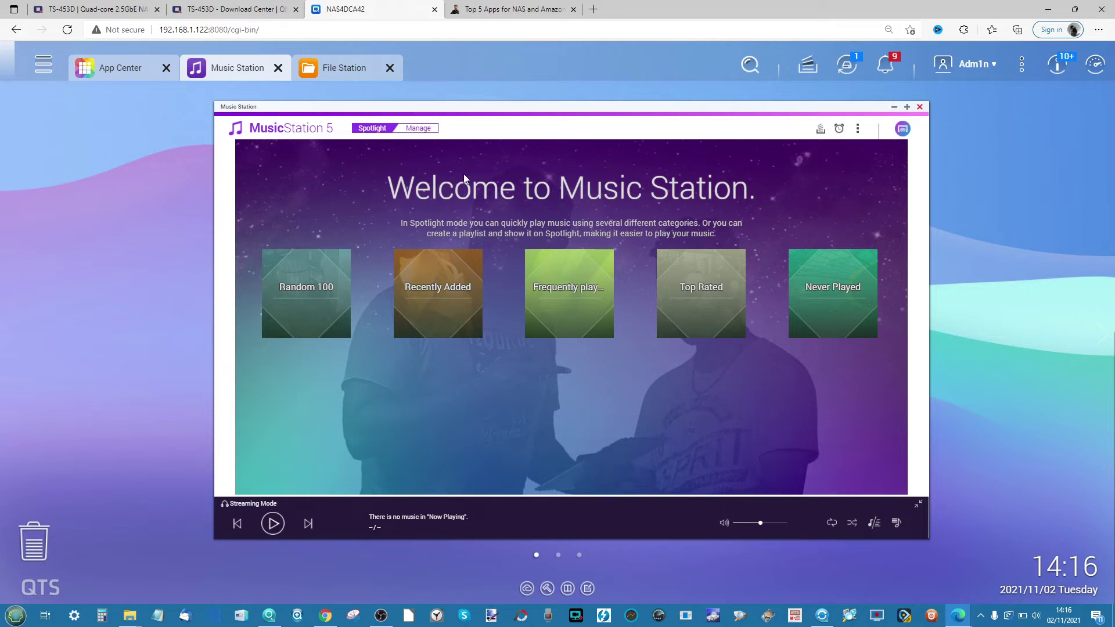
left_click(413, 129)
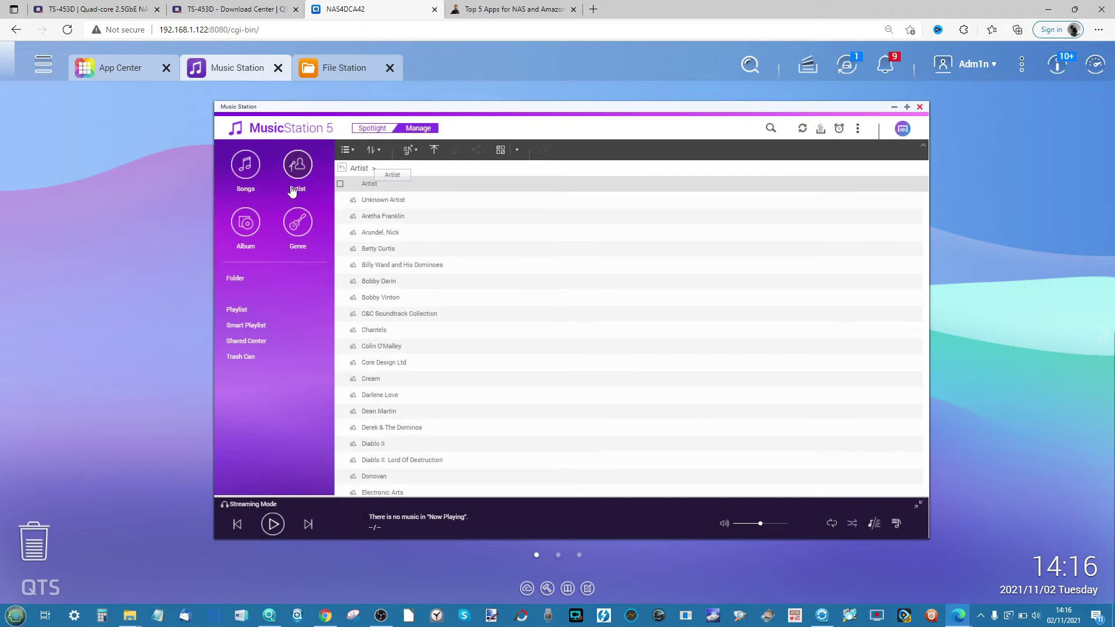
Step: In File Station, browse to the folder 653D-SHARE/PLEX TEST MEDIA/Music/Oasis - The Best Hit Singles
left_click(343, 70)
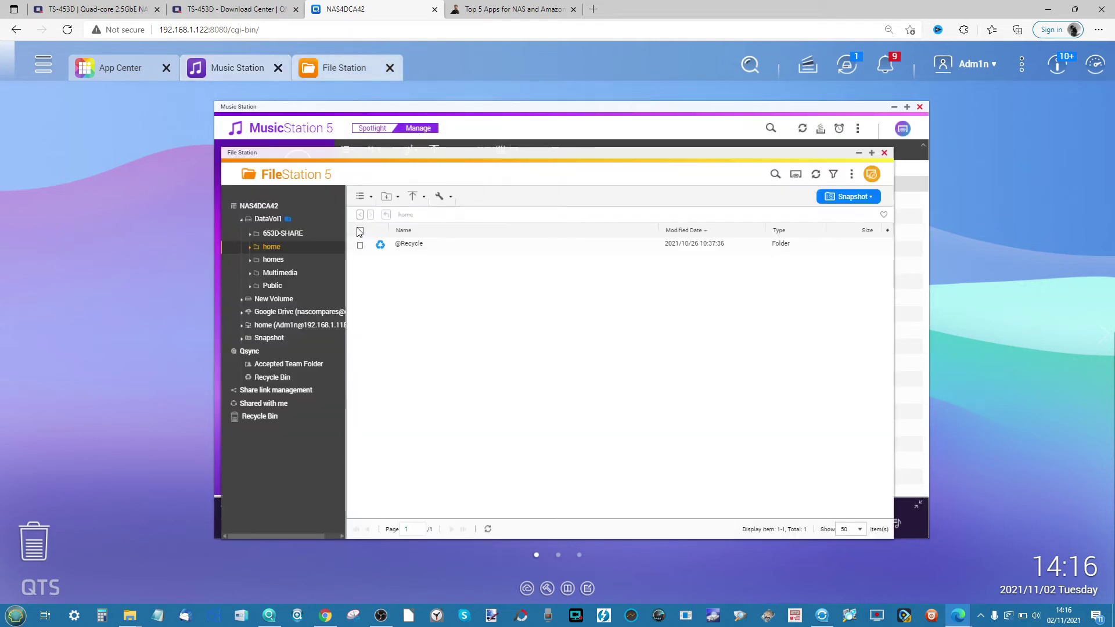
left_click(272, 273)
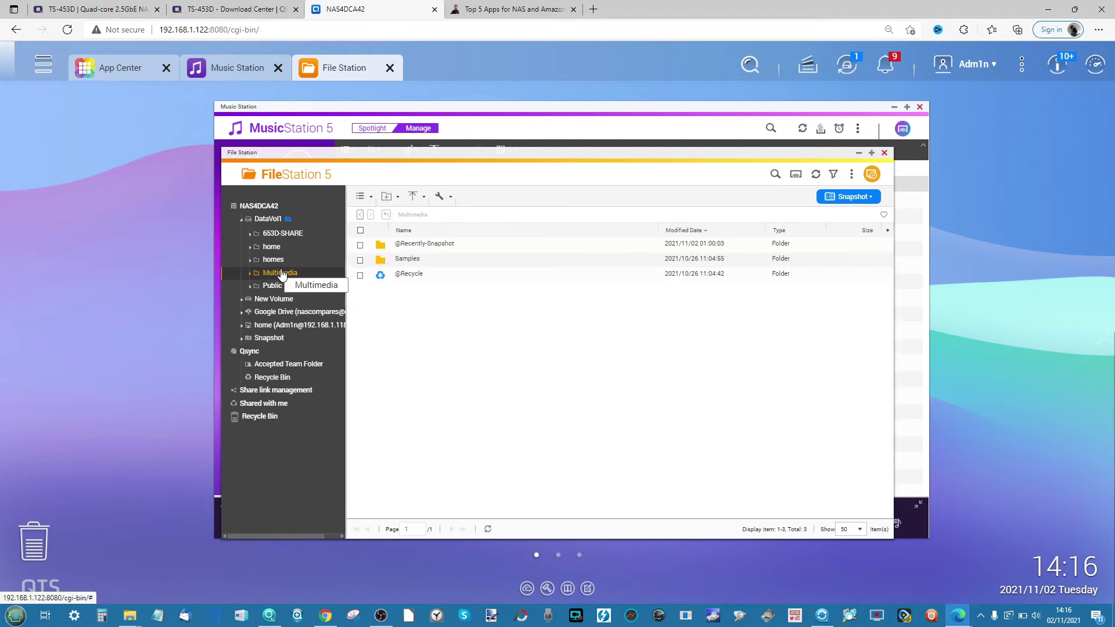
left_click(273, 220)
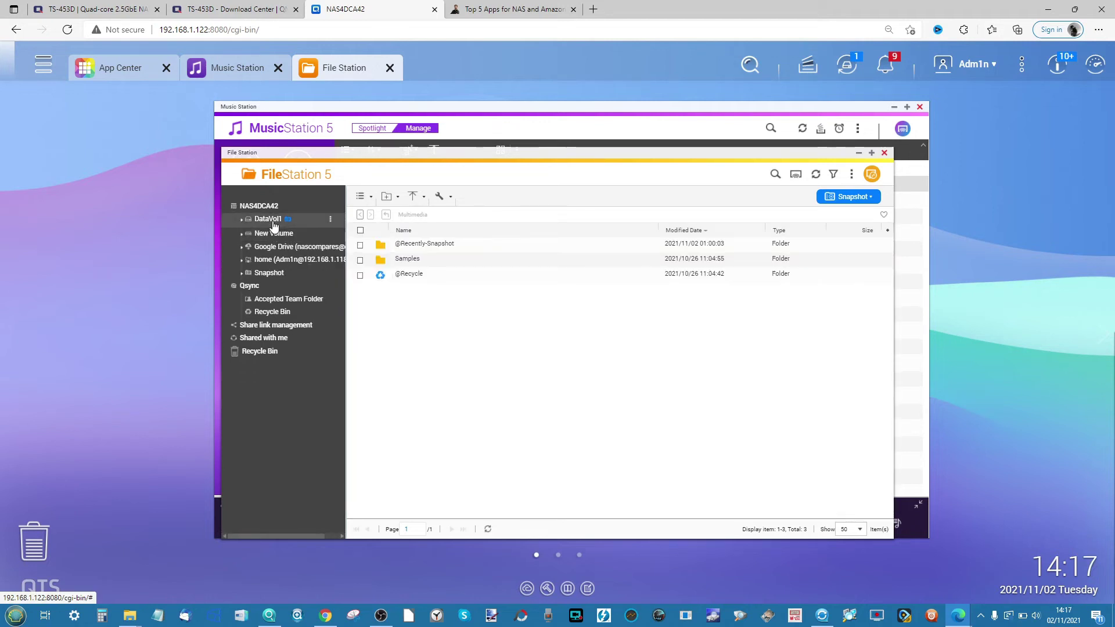
left_click(275, 221)
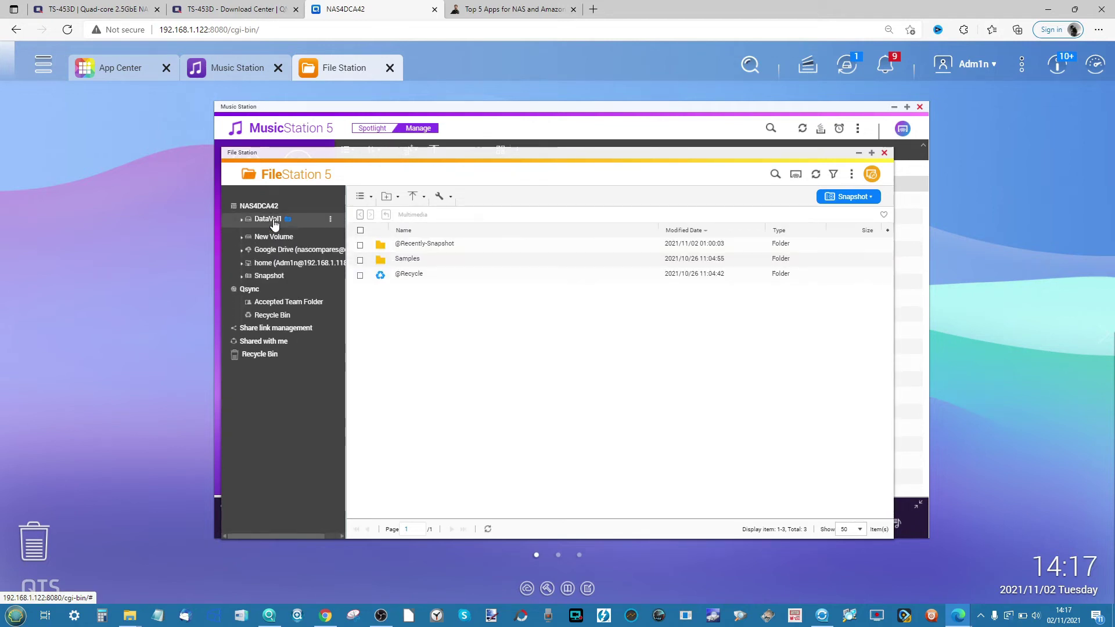
left_click(277, 232)
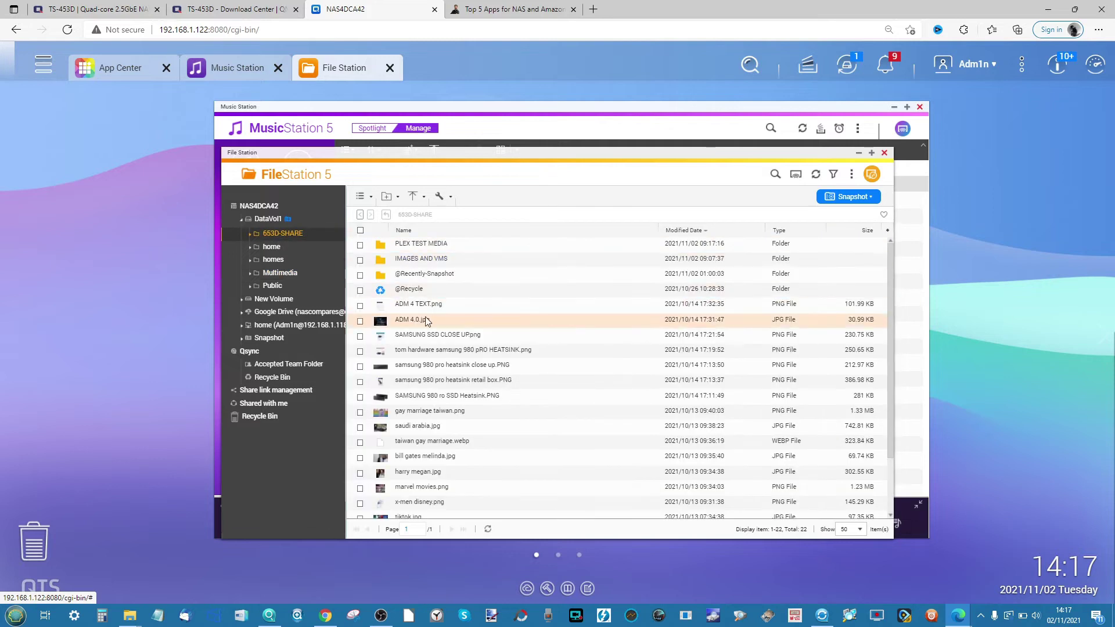
double_click(409, 261)
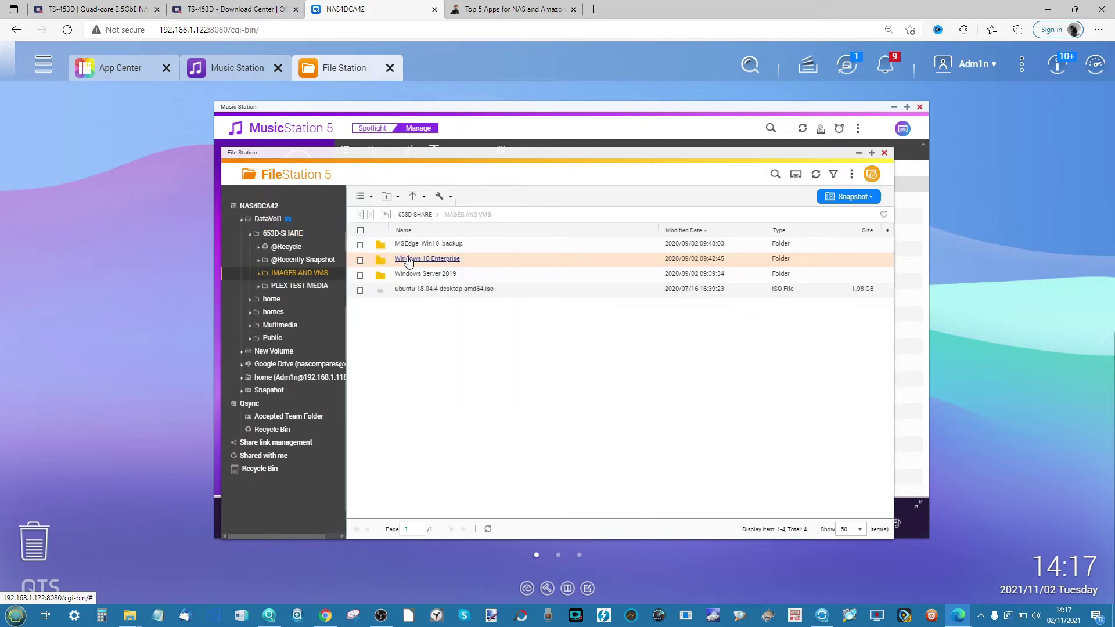
left_click(405, 215)
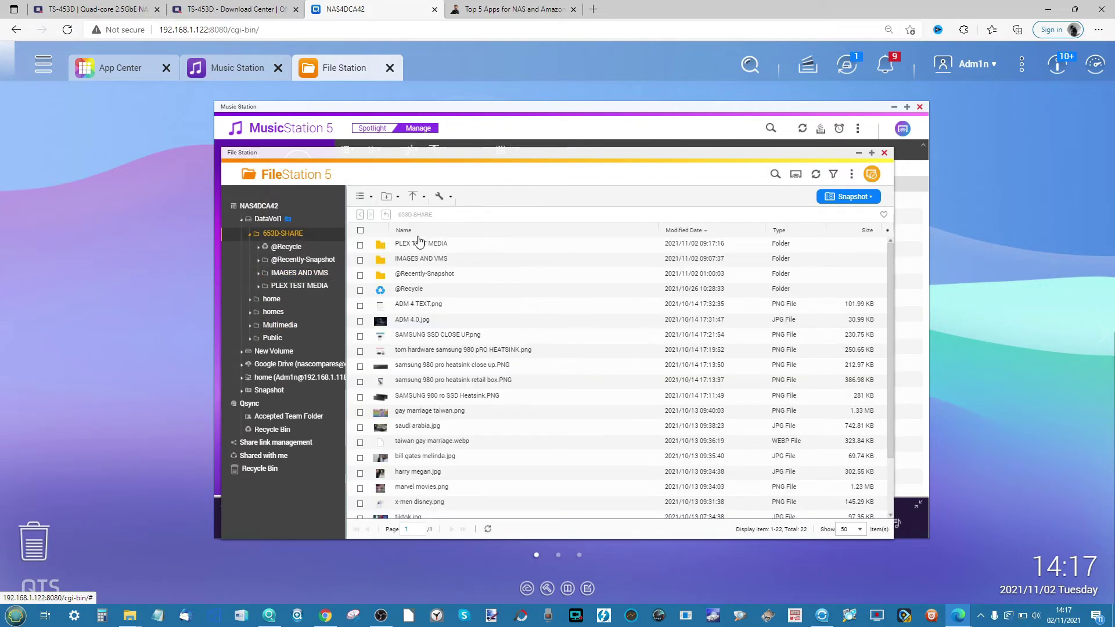
double_click(419, 243)
left_click(409, 289)
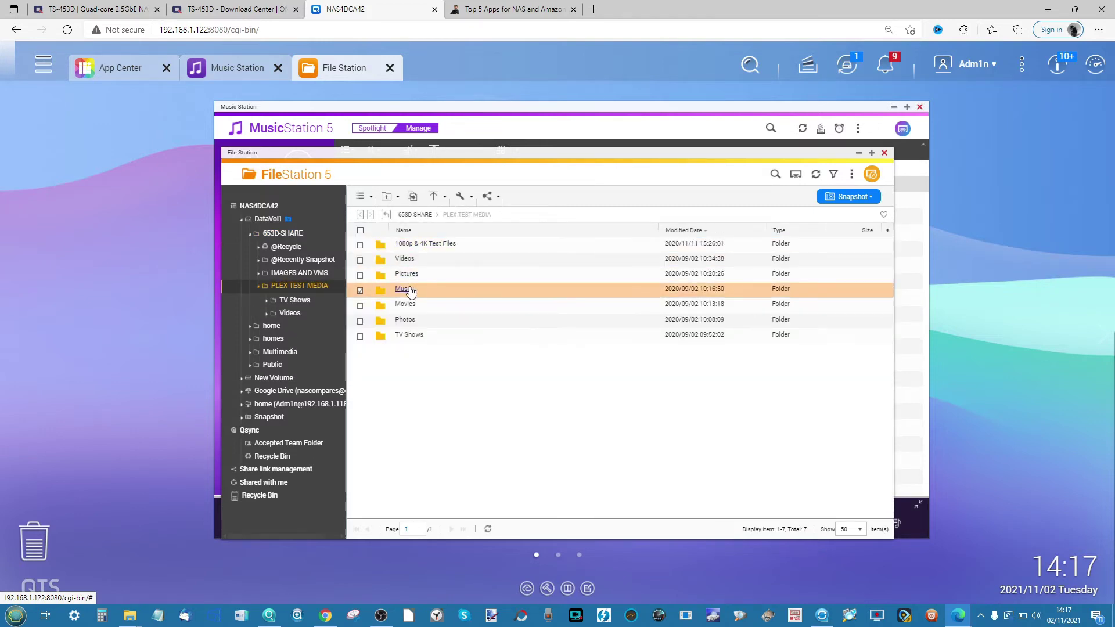
double_click(409, 290)
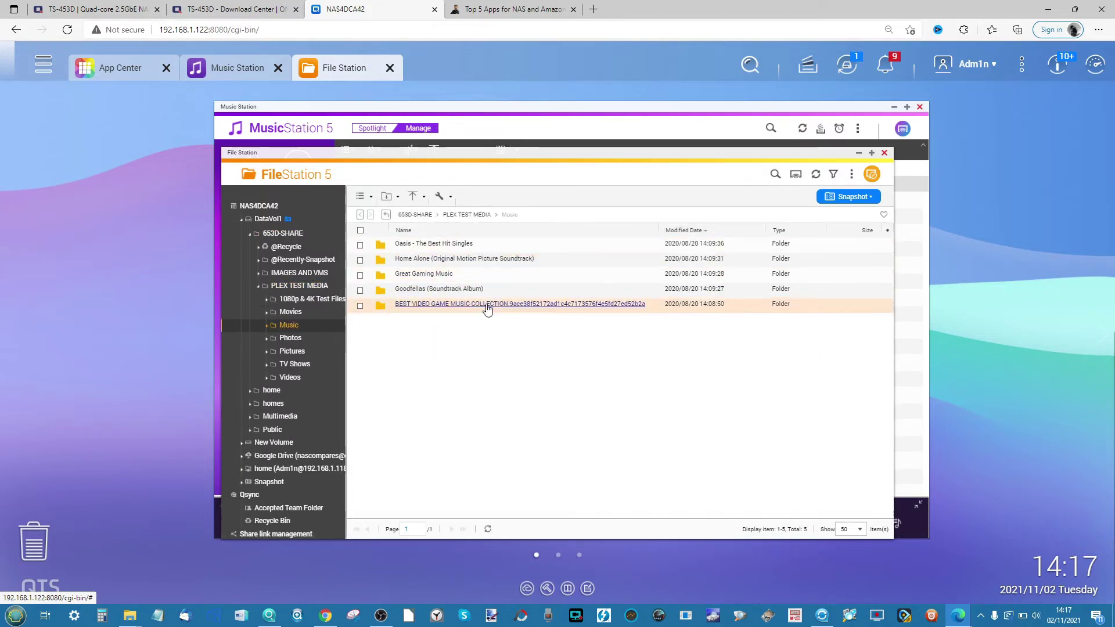
left_click(427, 249)
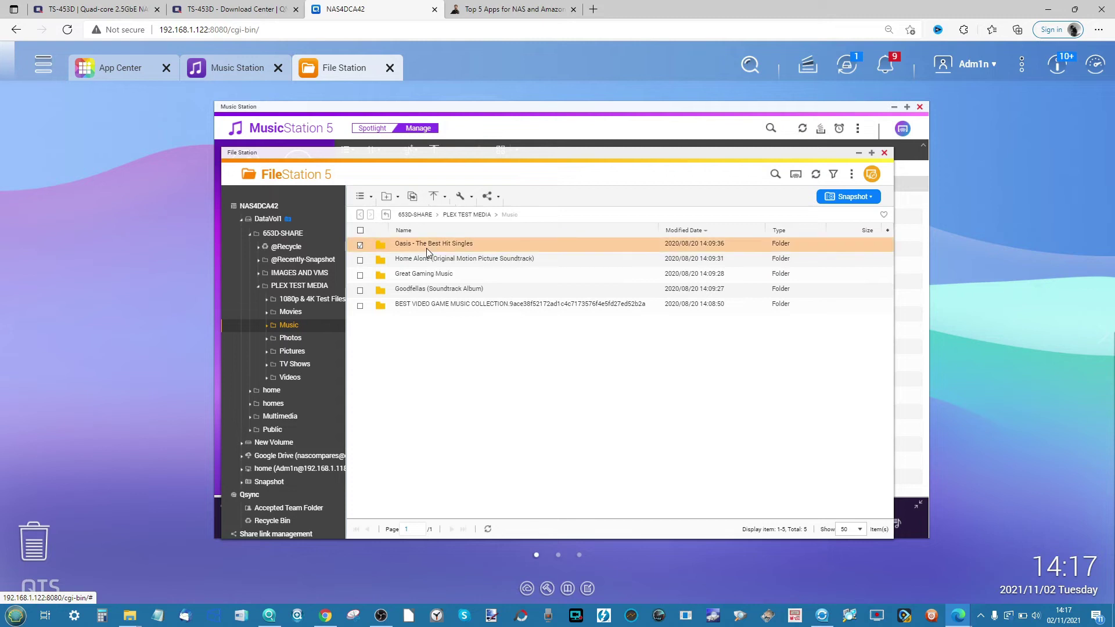
double_click(426, 249)
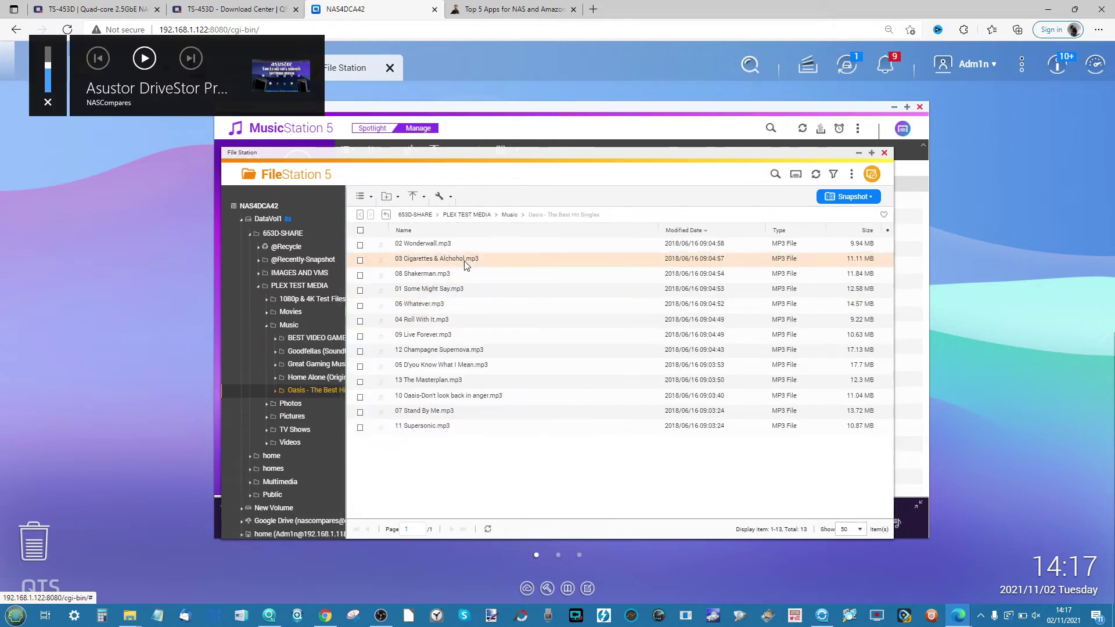
Step: Play 02 Wonderwall.mp3 in Media Viewer, move the player window aside, and close it
right_click(434, 243)
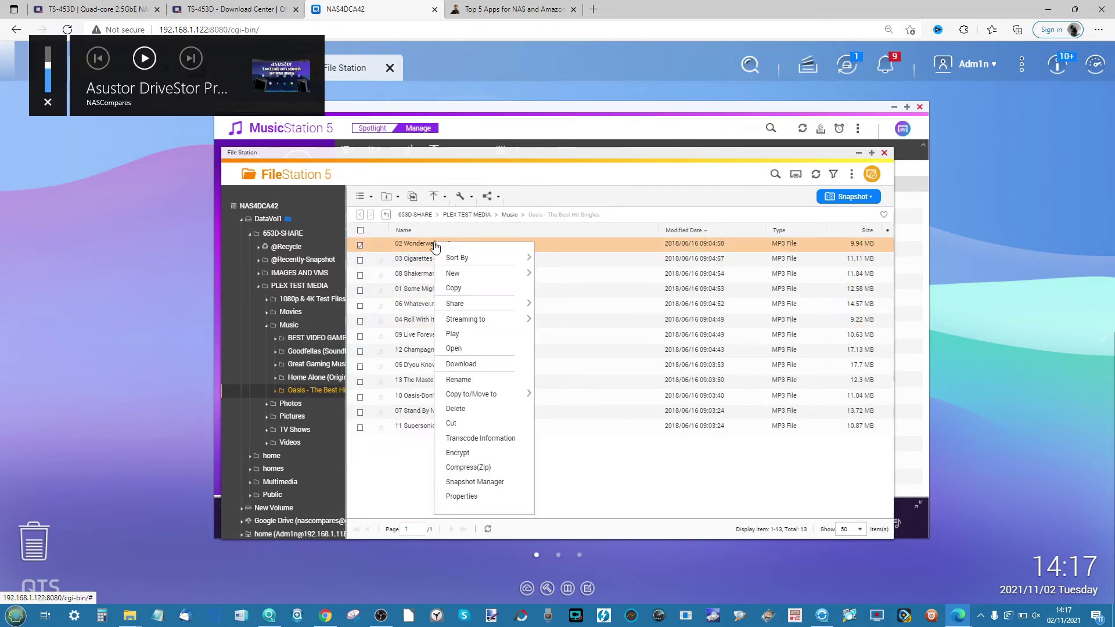
left_click(463, 334)
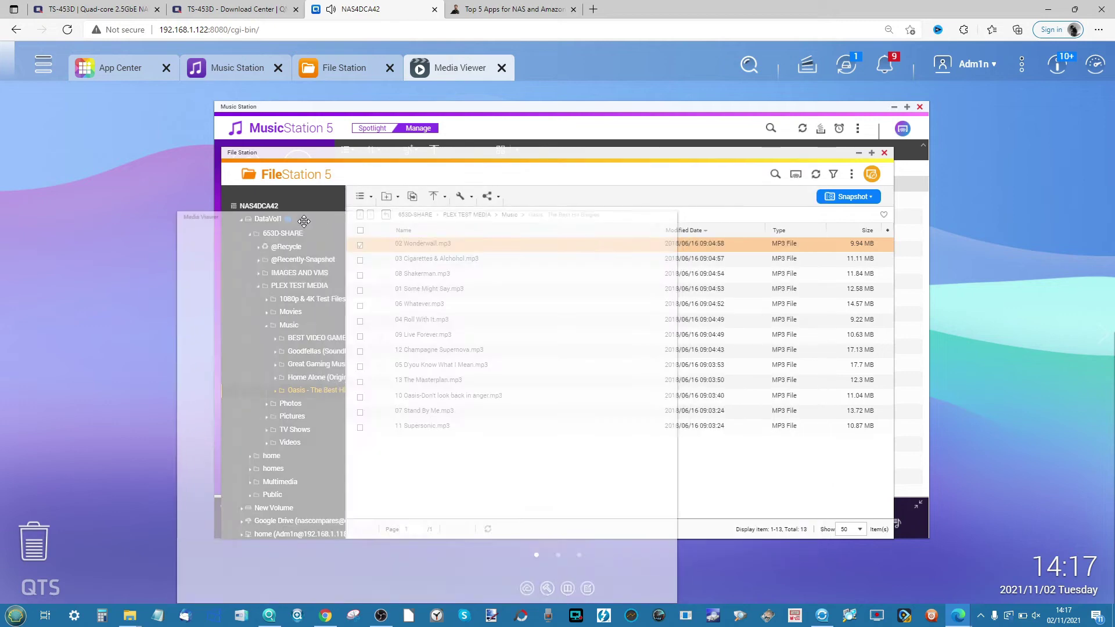
left_click_drag(450, 172, 303, 220)
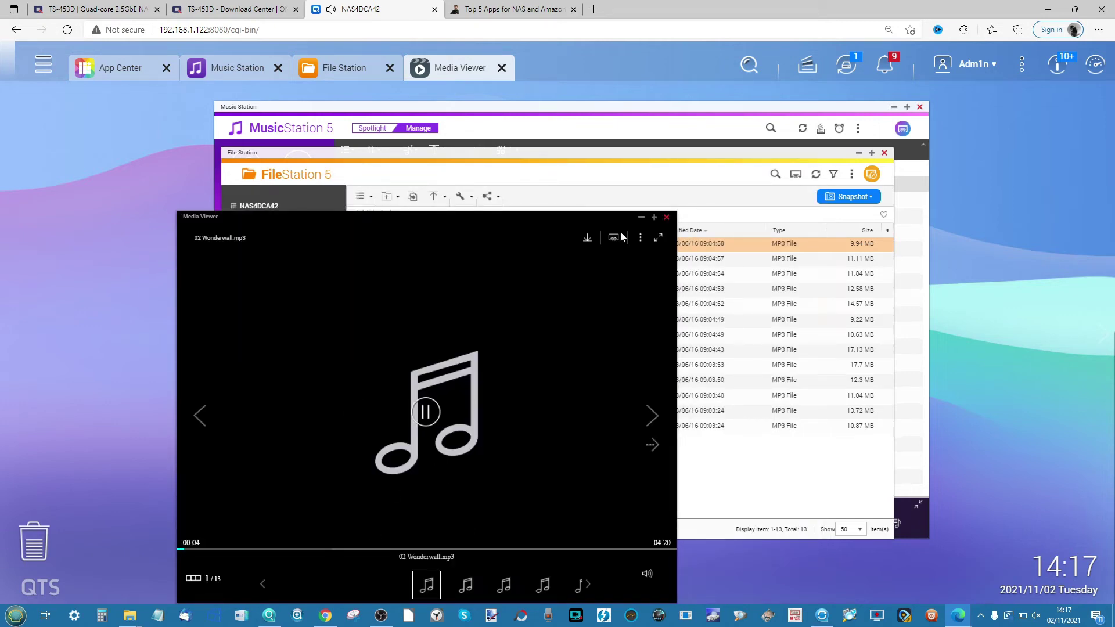
left_click(665, 217)
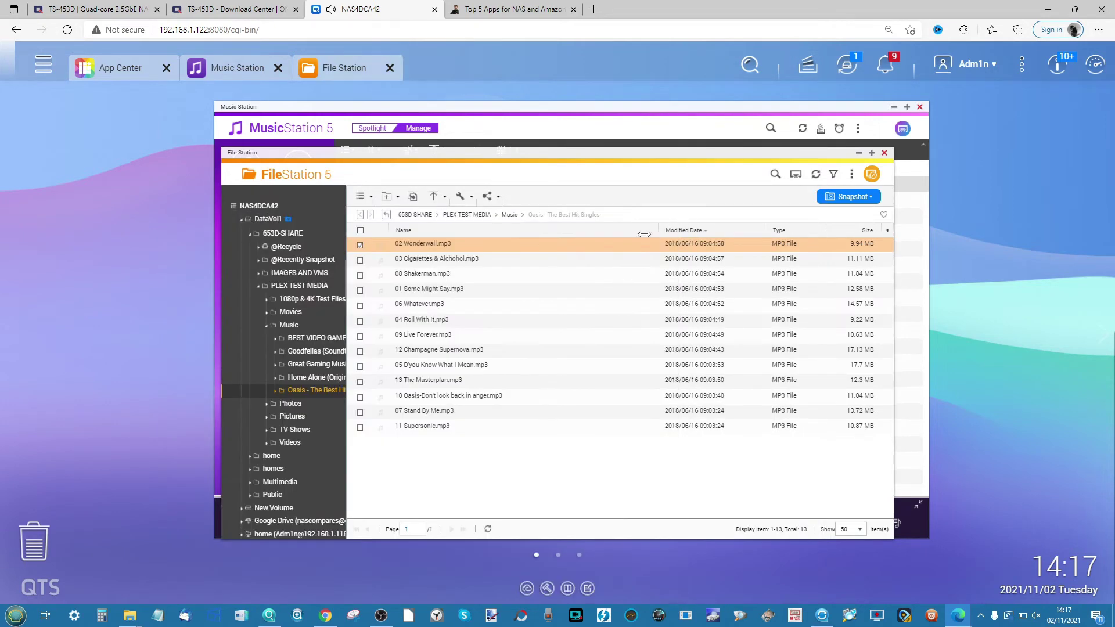
Step: Examine the network media players available for streaming 02 Wonderwall.mp3 without starting a stream, and minimise File Station
right_click(499, 243)
mouse_move(558, 324)
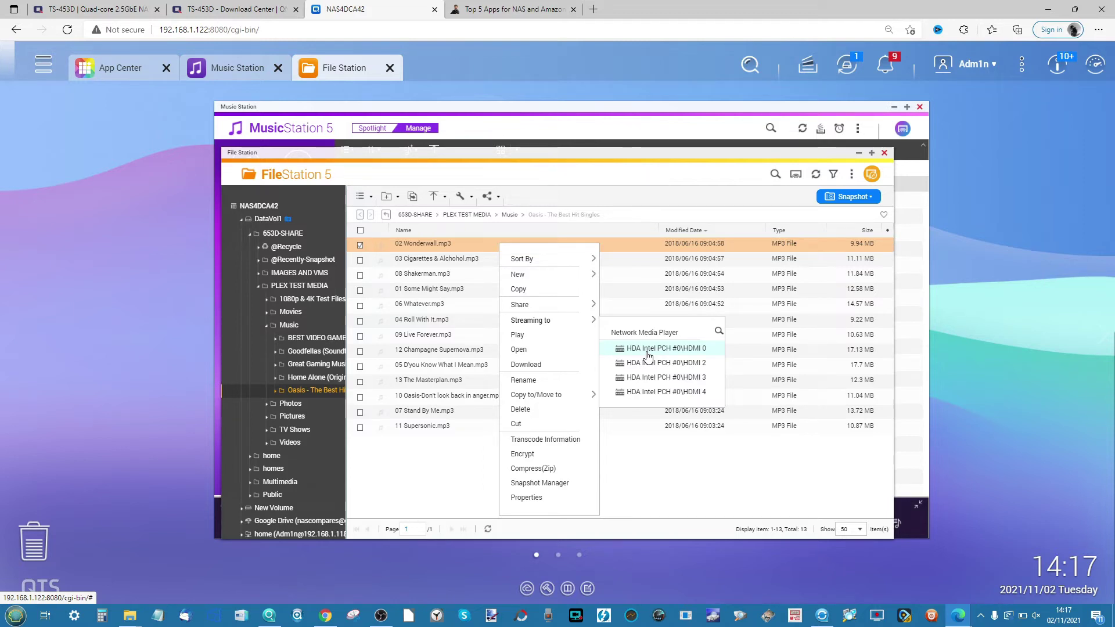
left_click(635, 490)
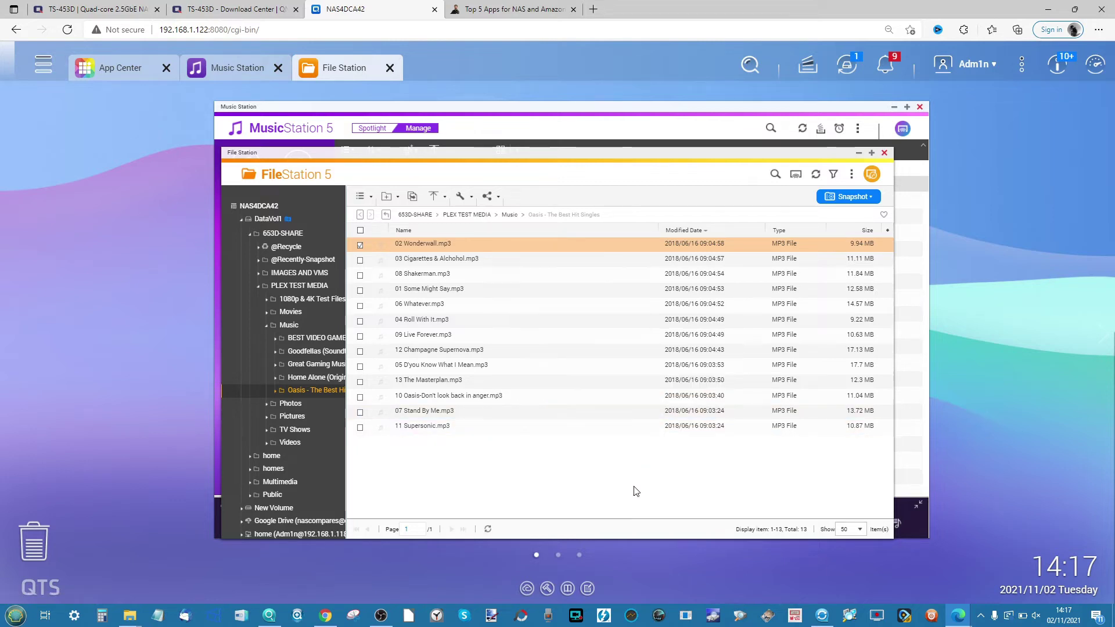
left_click(858, 154)
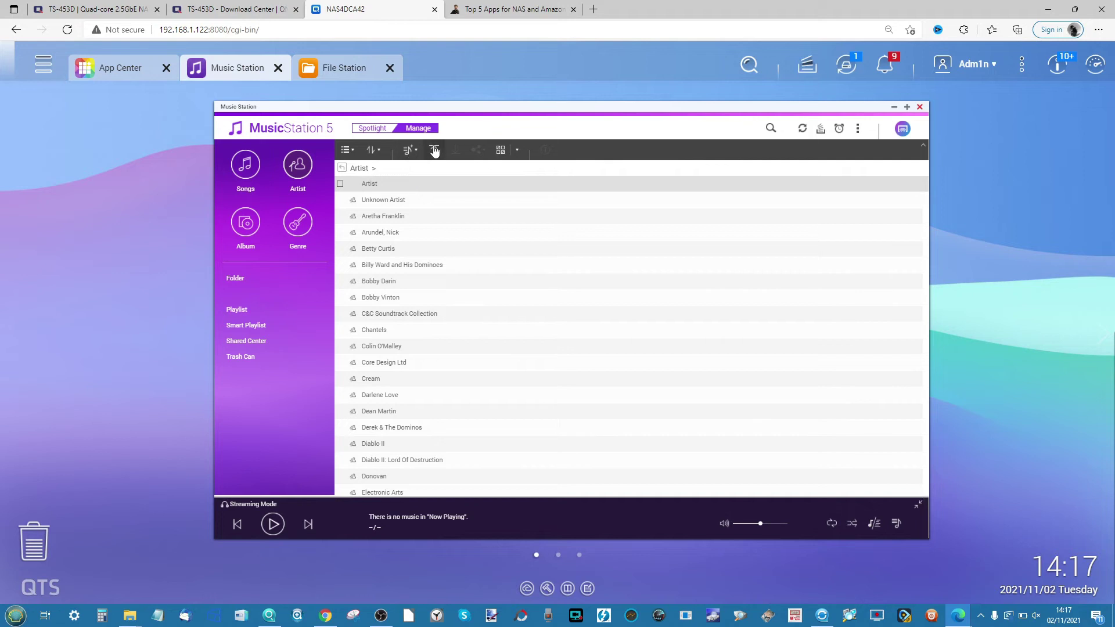
Step: Examine Music Station's display mode, playlist creation and sorting options for the artist list without changing them
left_click(354, 152)
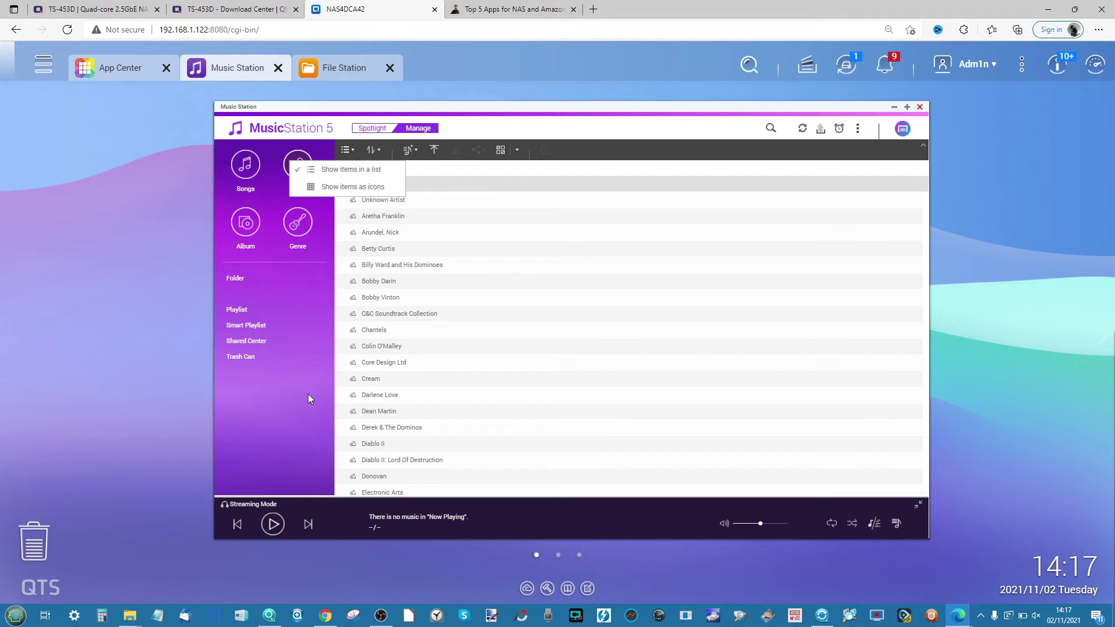
left_click(419, 169)
left_click(410, 150)
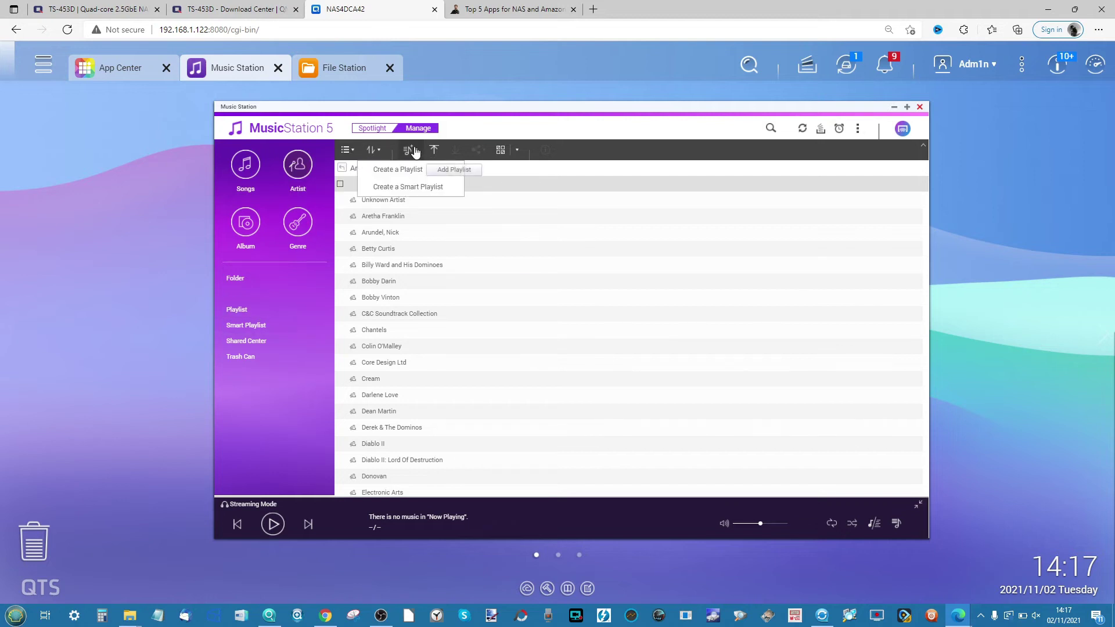
left_click(378, 152)
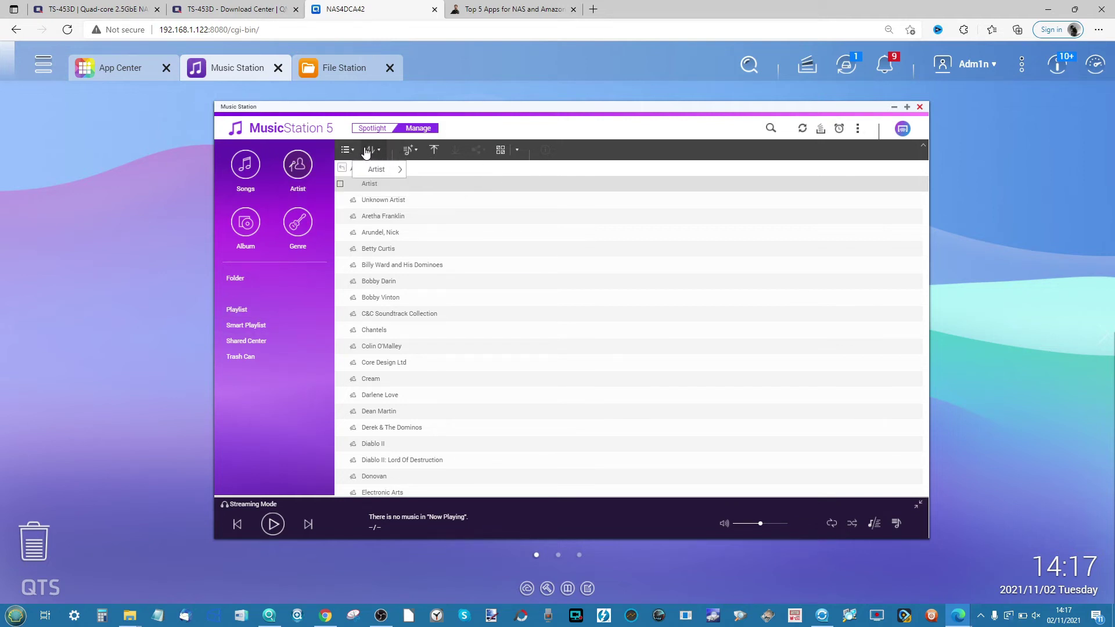
Step: Open the complete song collection in Music Station and show its items as icons
left_click(254, 169)
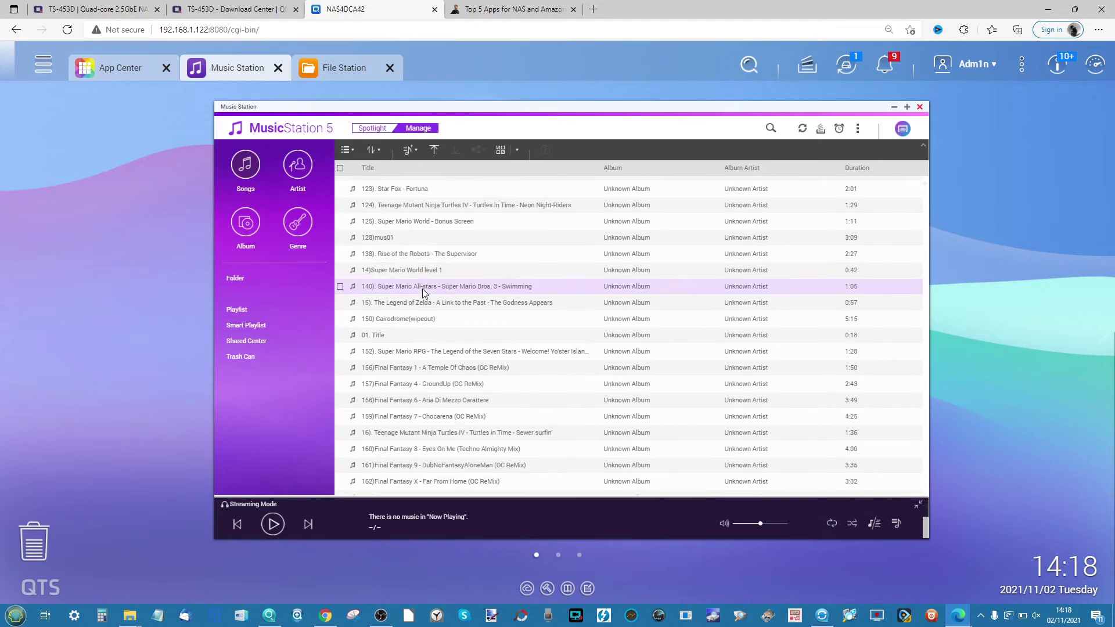
left_click(348, 151)
left_click(353, 187)
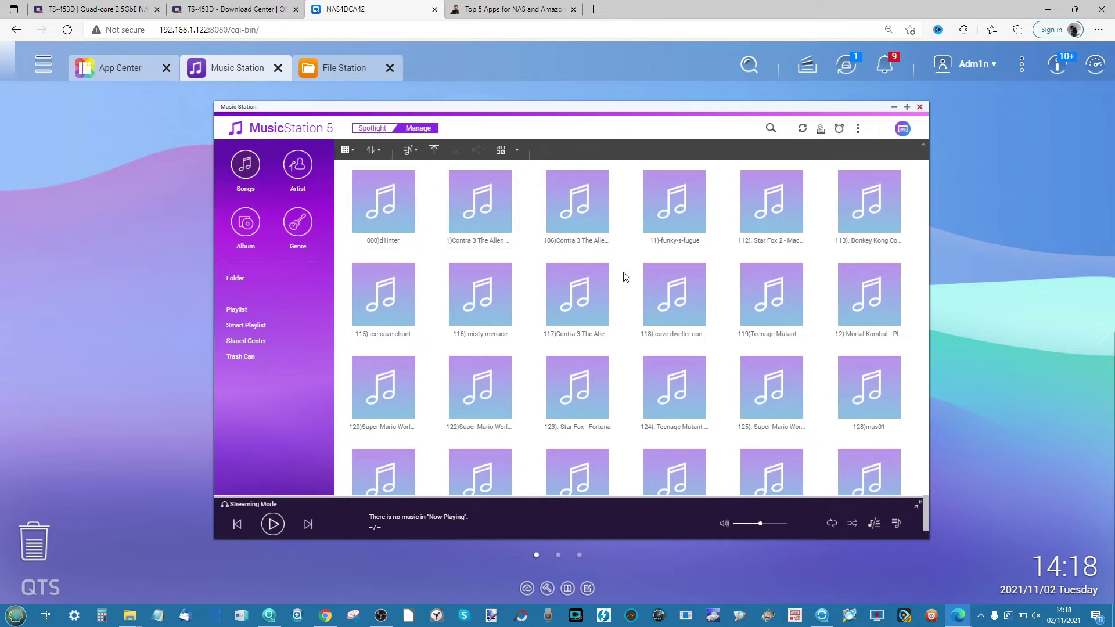
Step: Play the song 227)_battle, view its track information page, and return to the song collection
scroll(625, 277, "down", 5)
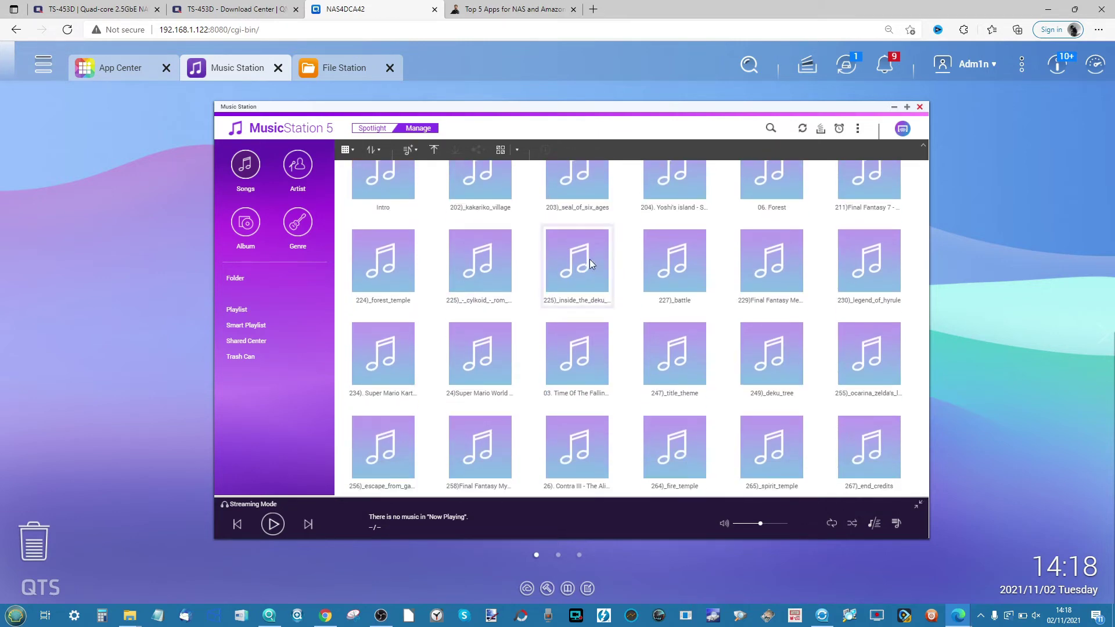
left_click(684, 245)
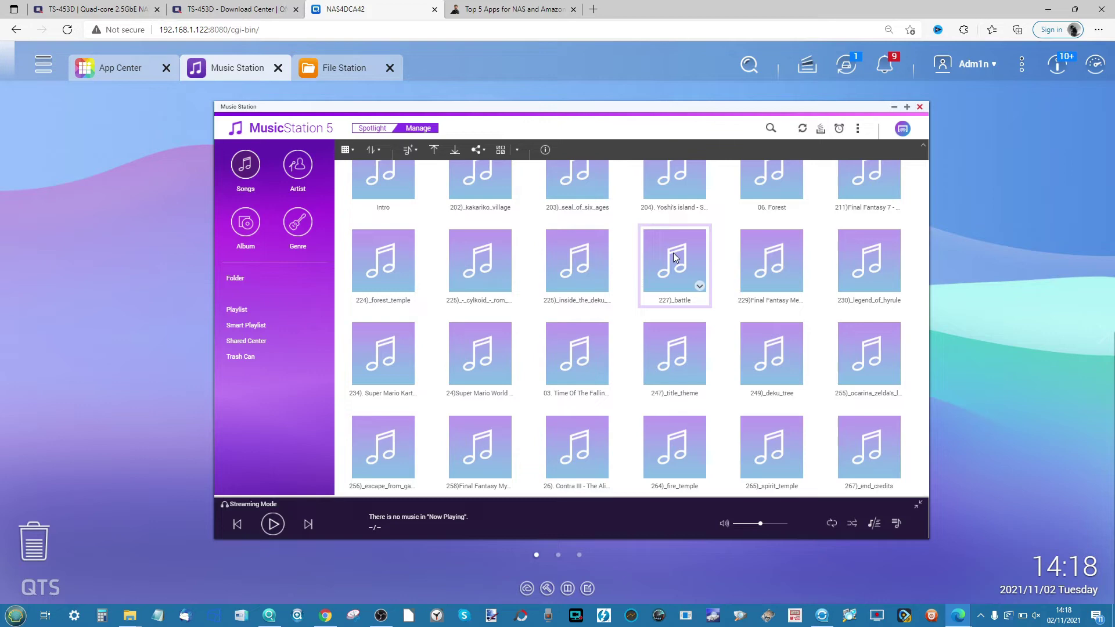
double_click(675, 257)
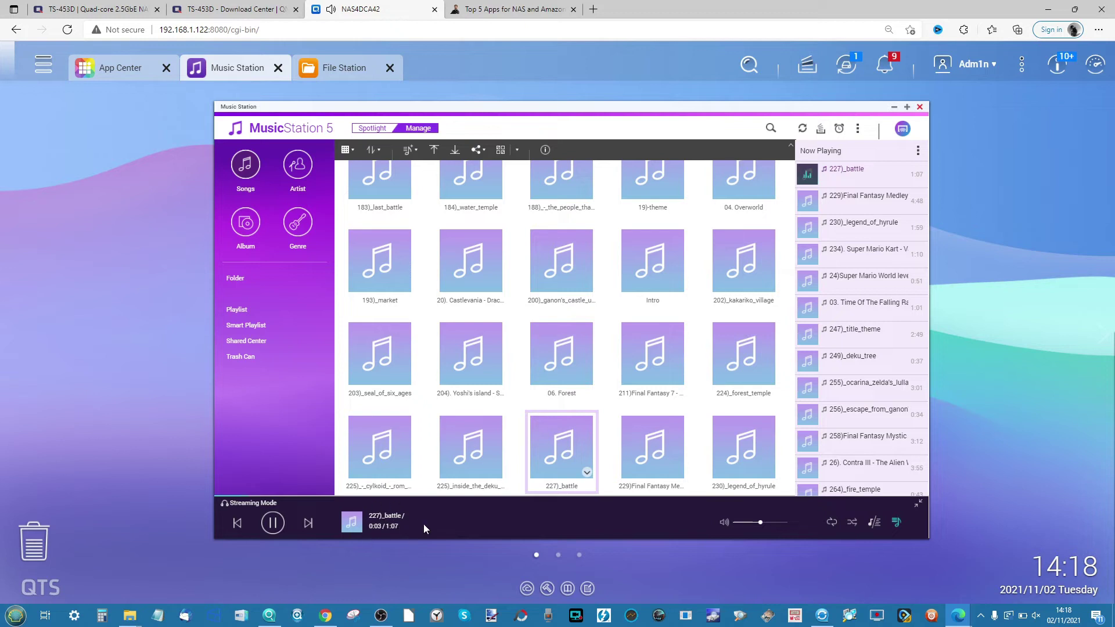
left_click(875, 524)
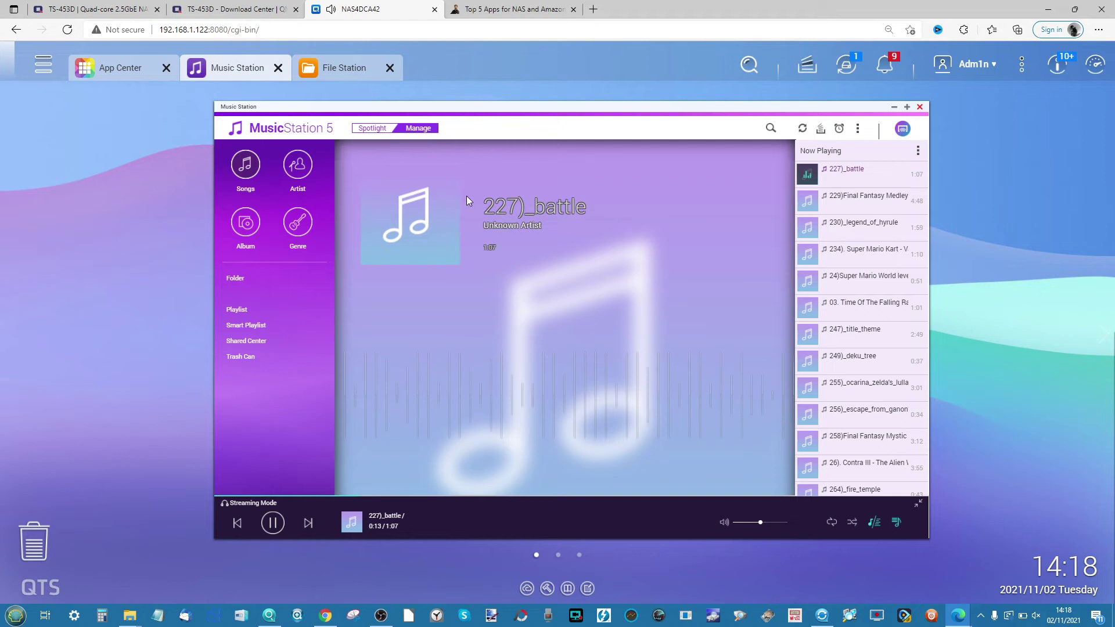
left_click(249, 185)
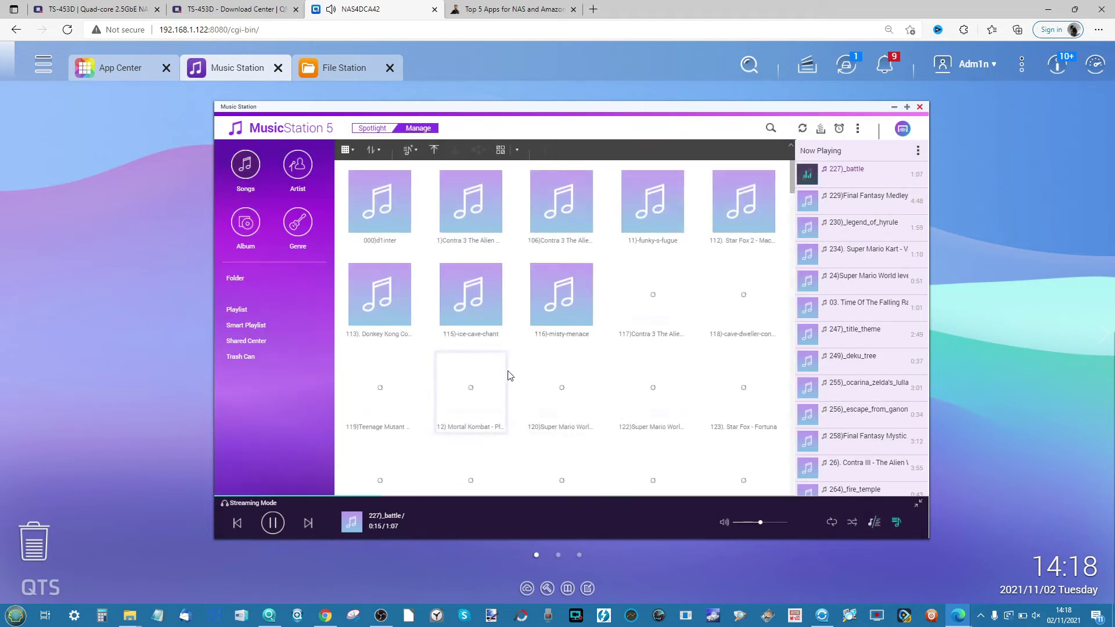
Step: Examine the actions offered for the song 116)-misty-menace and the options of the Now Playing queue
right_click(576, 284)
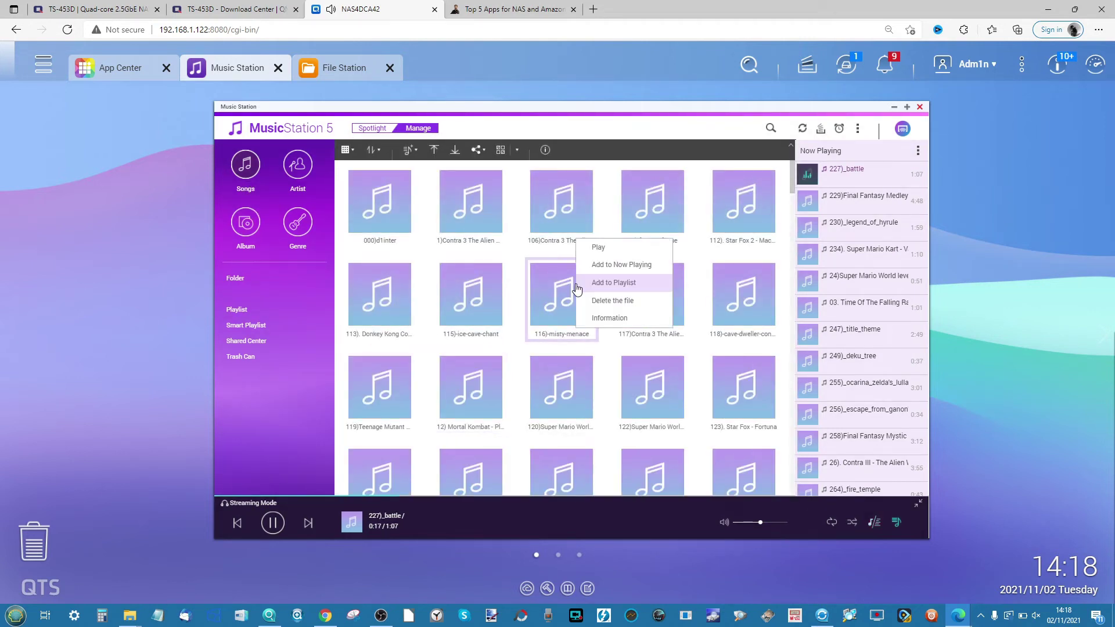
left_click(601, 310)
left_click(654, 351)
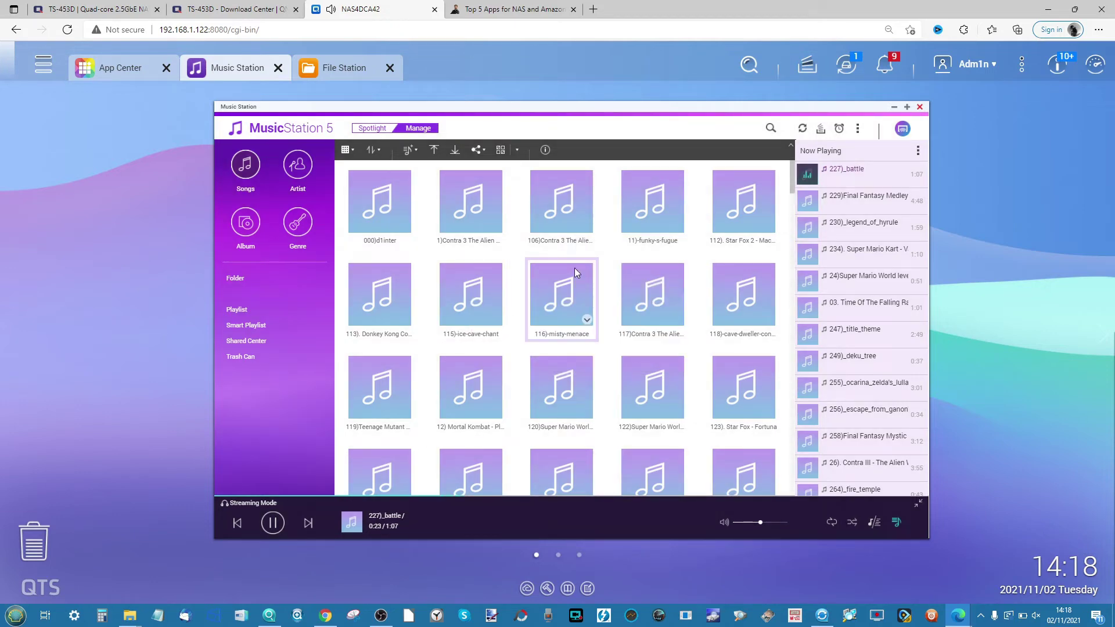
left_click(917, 152)
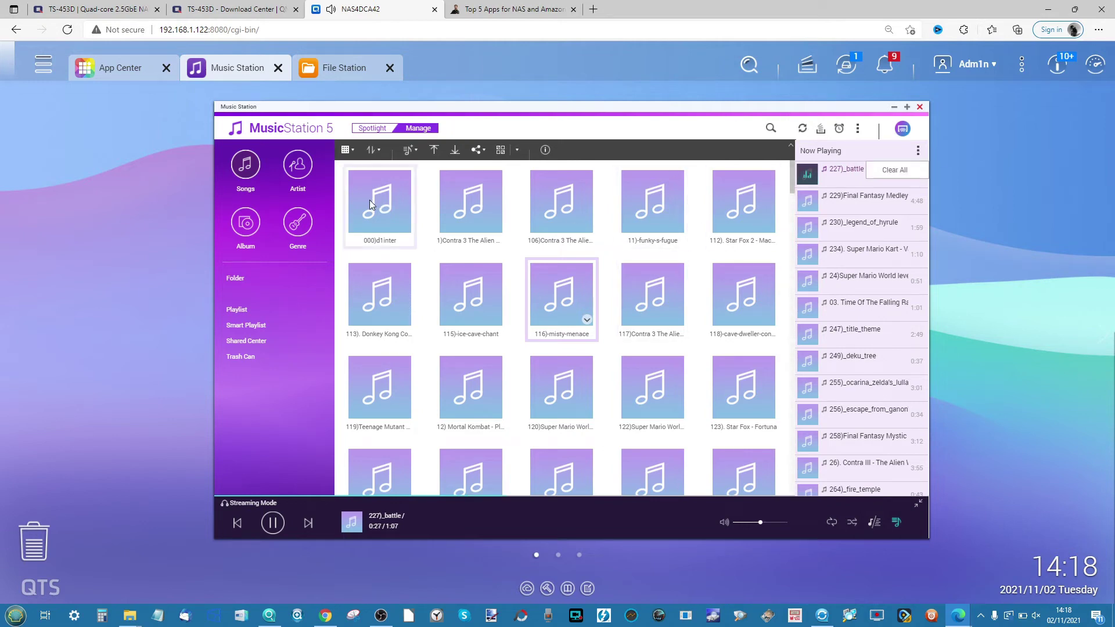
Step: Show the album collection by album cover and browse to the Batman: Arkham City soundtrack album
left_click(247, 222)
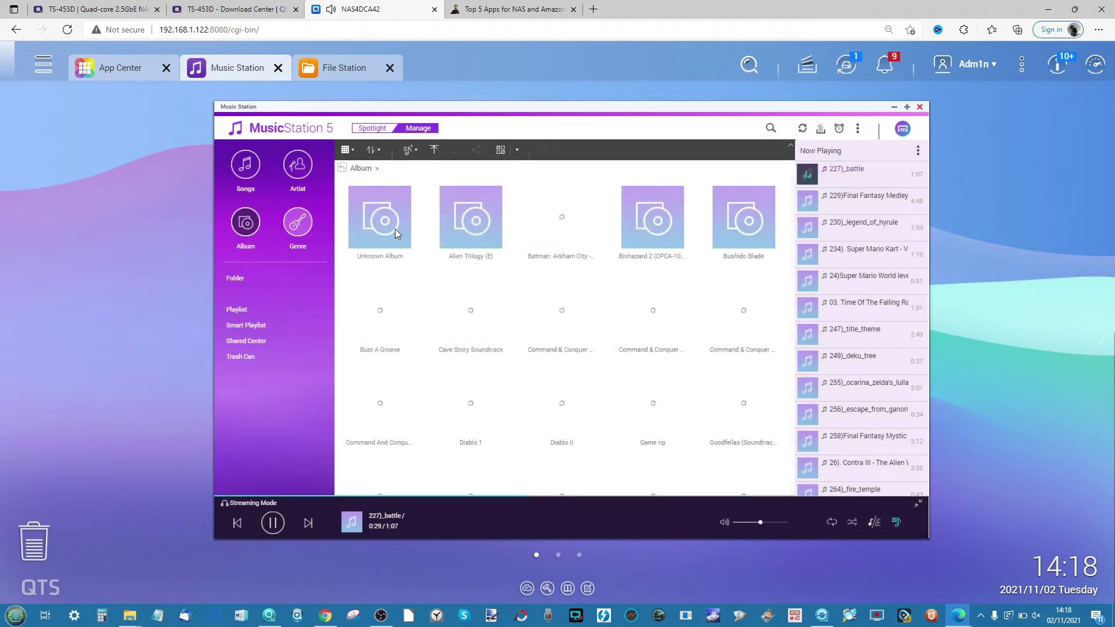
left_click(348, 149)
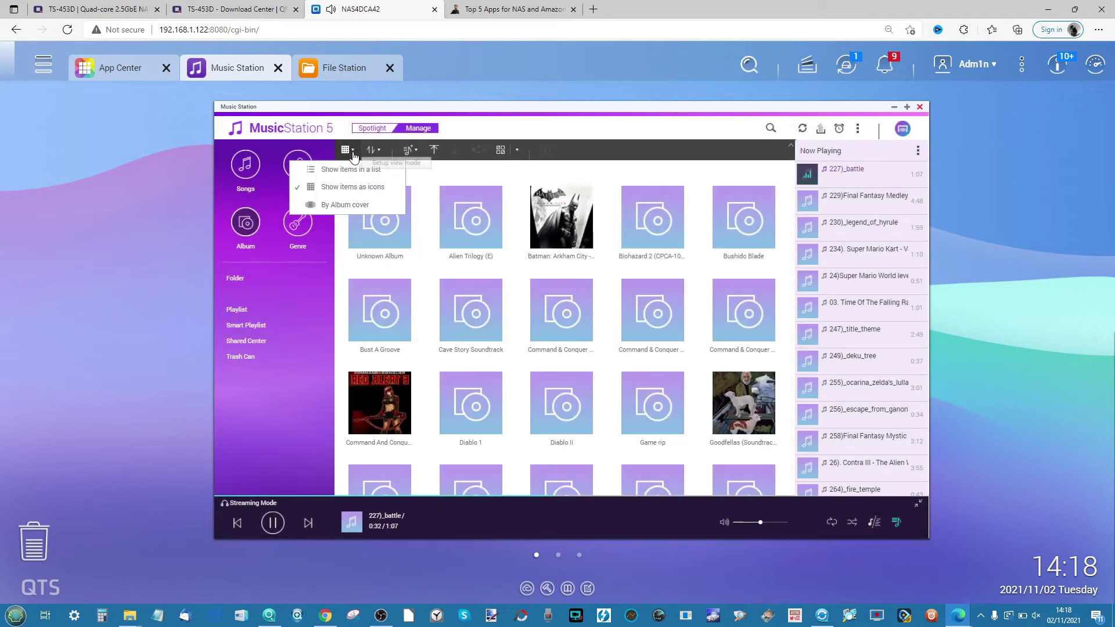
left_click(356, 207)
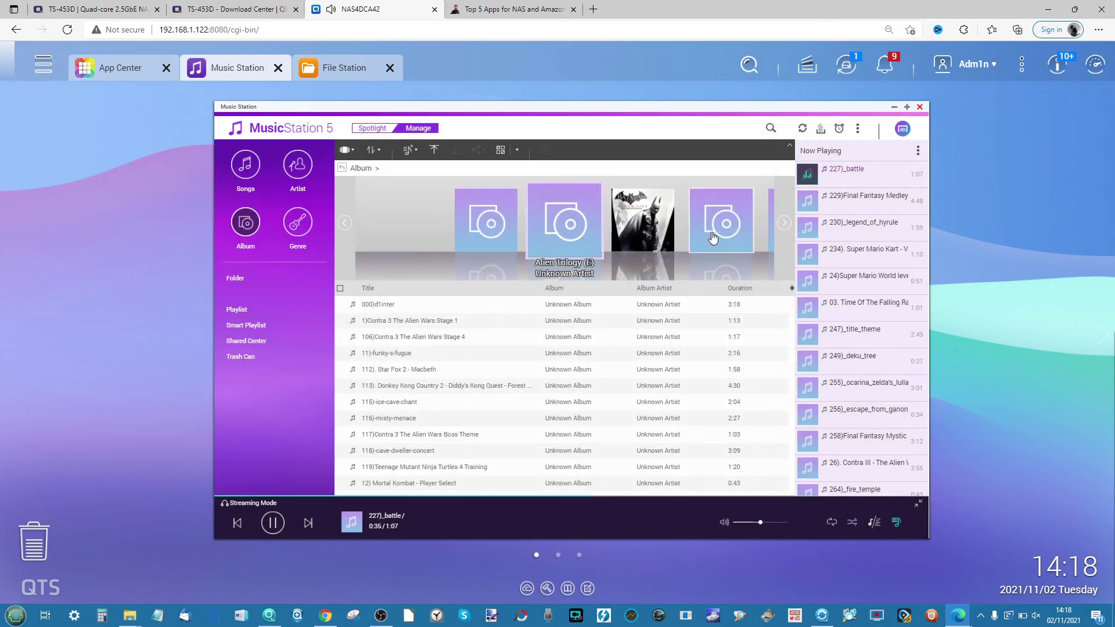
scroll(713, 237, "down", 1)
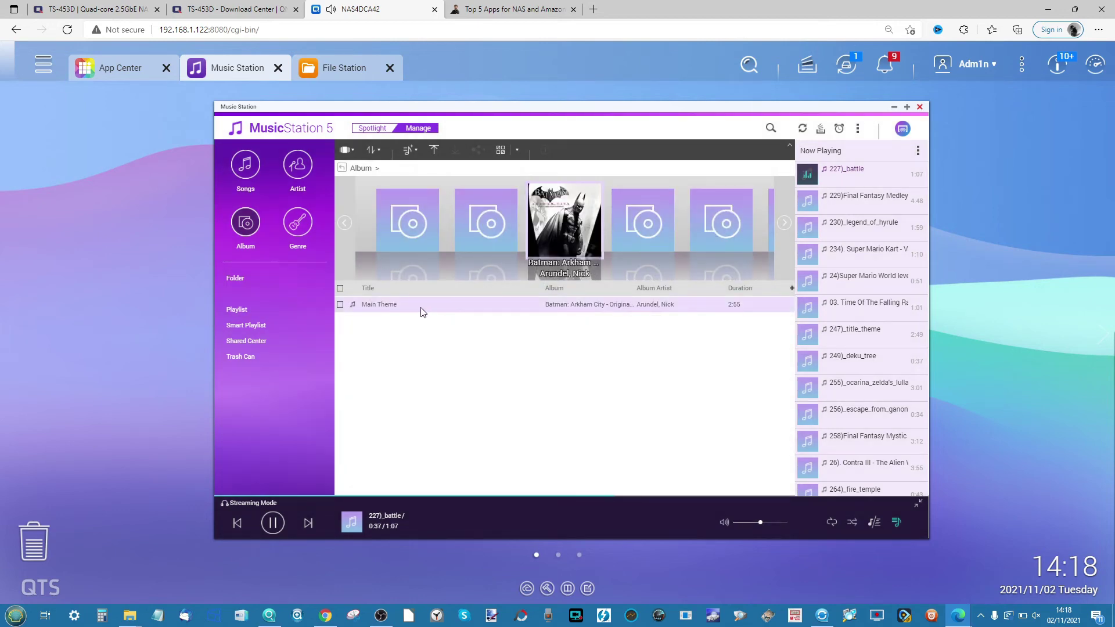
Step: Select the album's Main Theme track and try to view its information
left_click(340, 305)
left_click(340, 304)
left_click(340, 305)
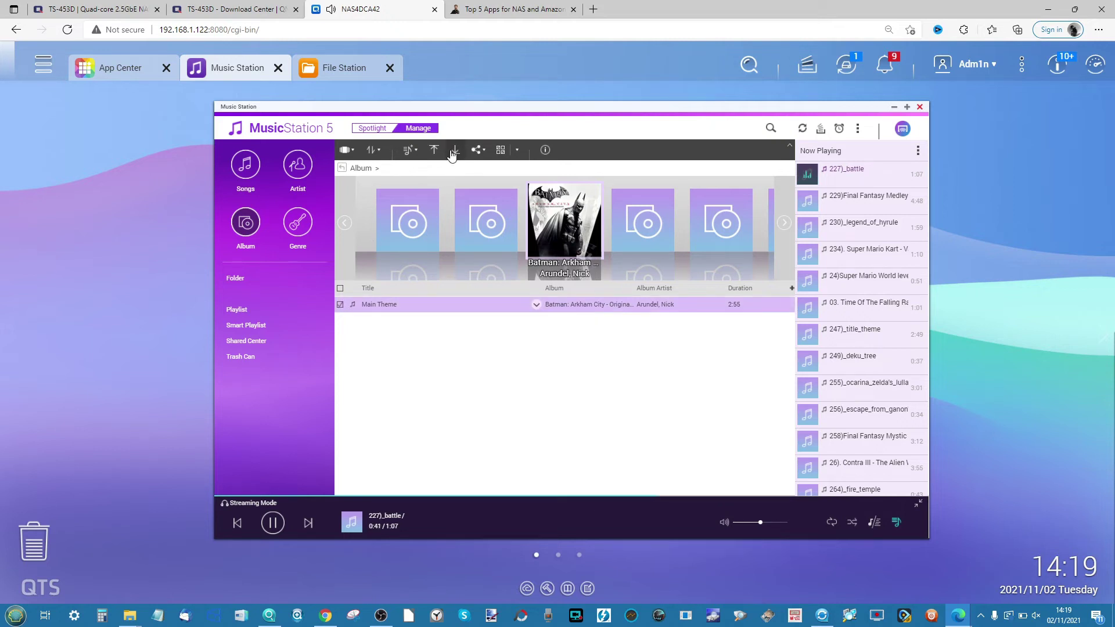
left_click(545, 150)
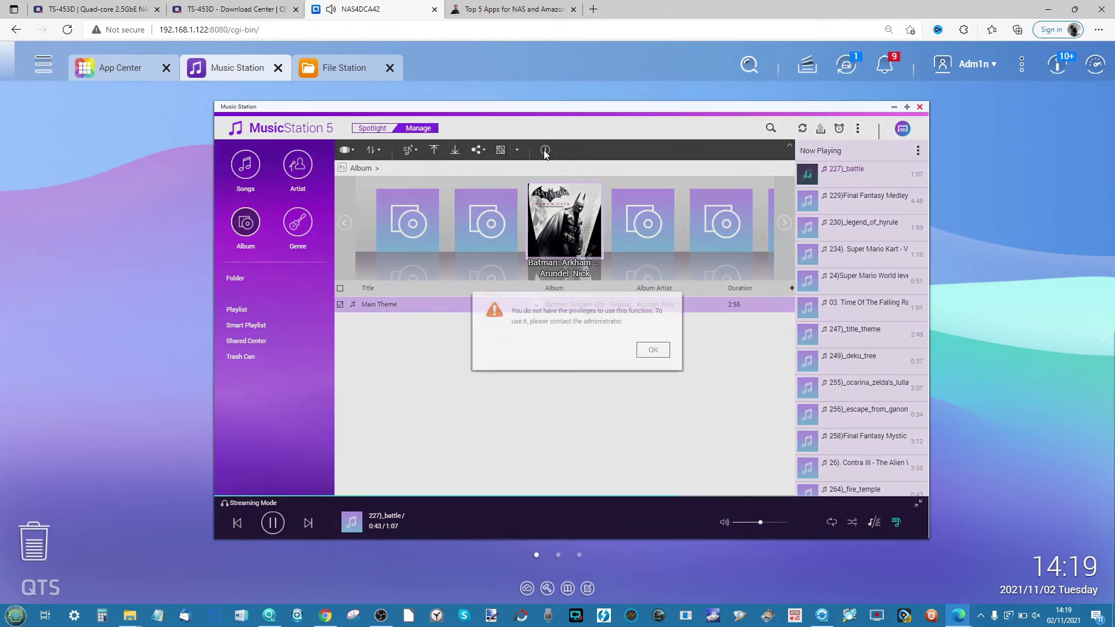
left_click(655, 349)
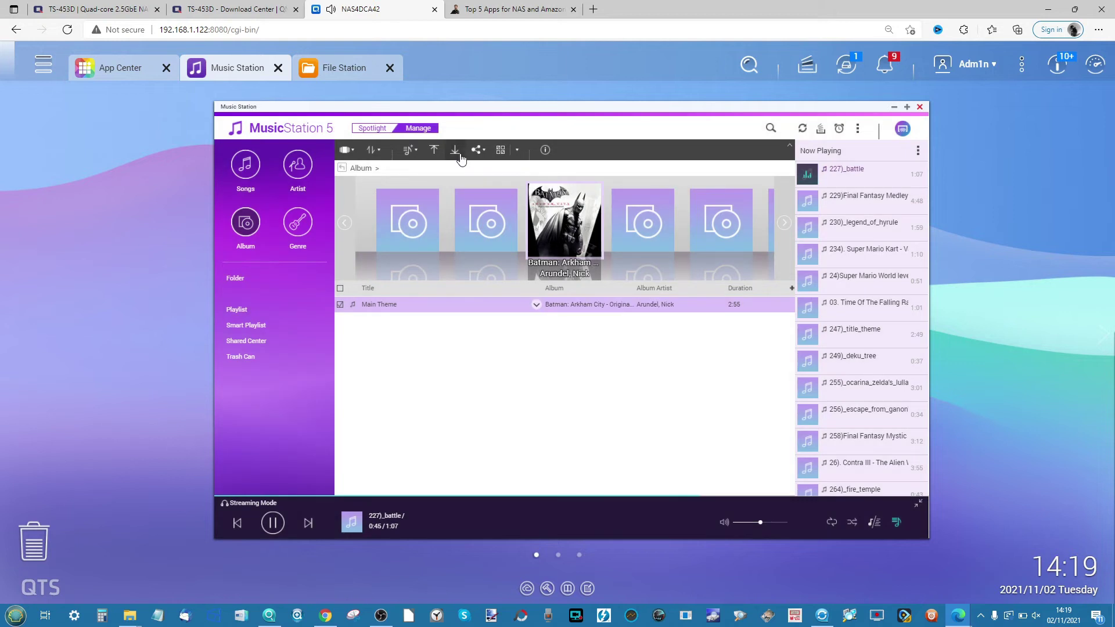
Step: Share the Main Theme track as a link code in URL format using the WAN IP, with a 7-day expiration
left_click(484, 152)
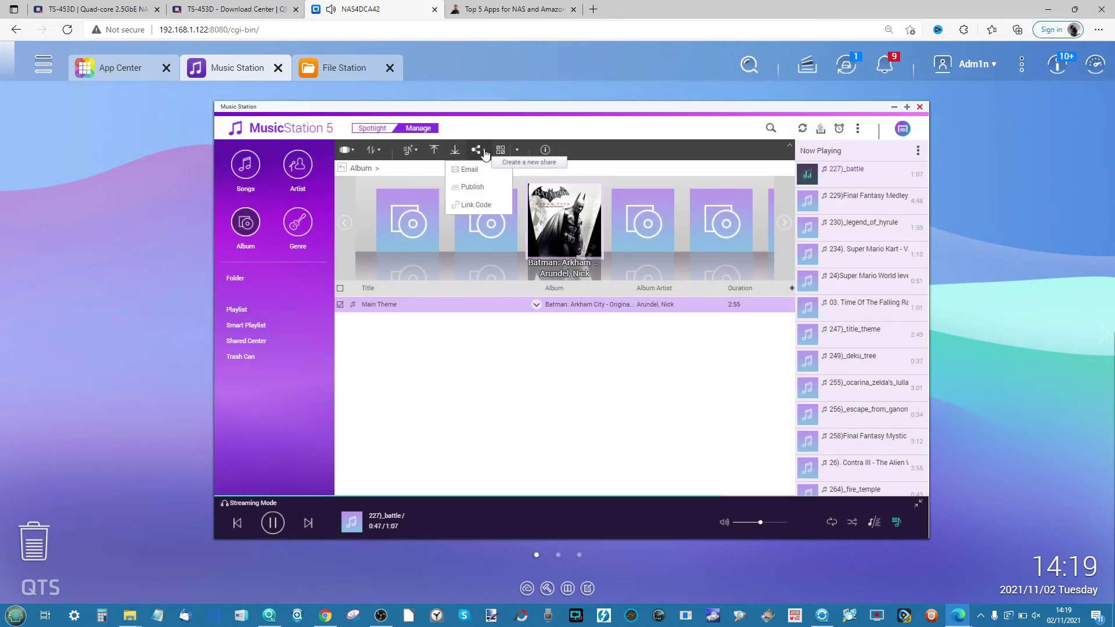
left_click(474, 205)
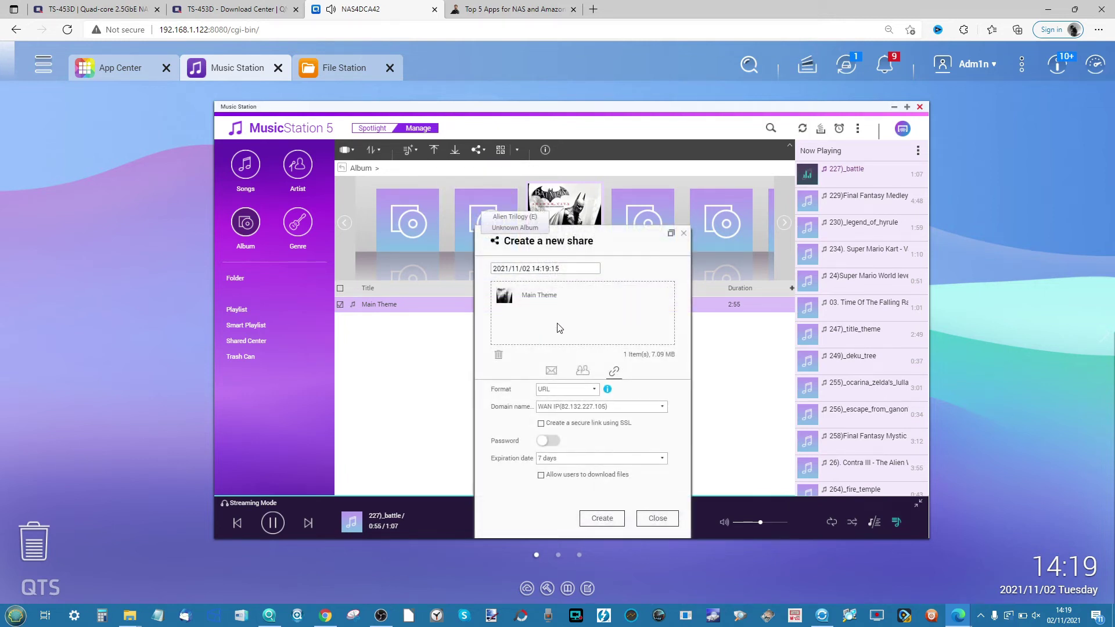
left_click(571, 408)
left_click(569, 408)
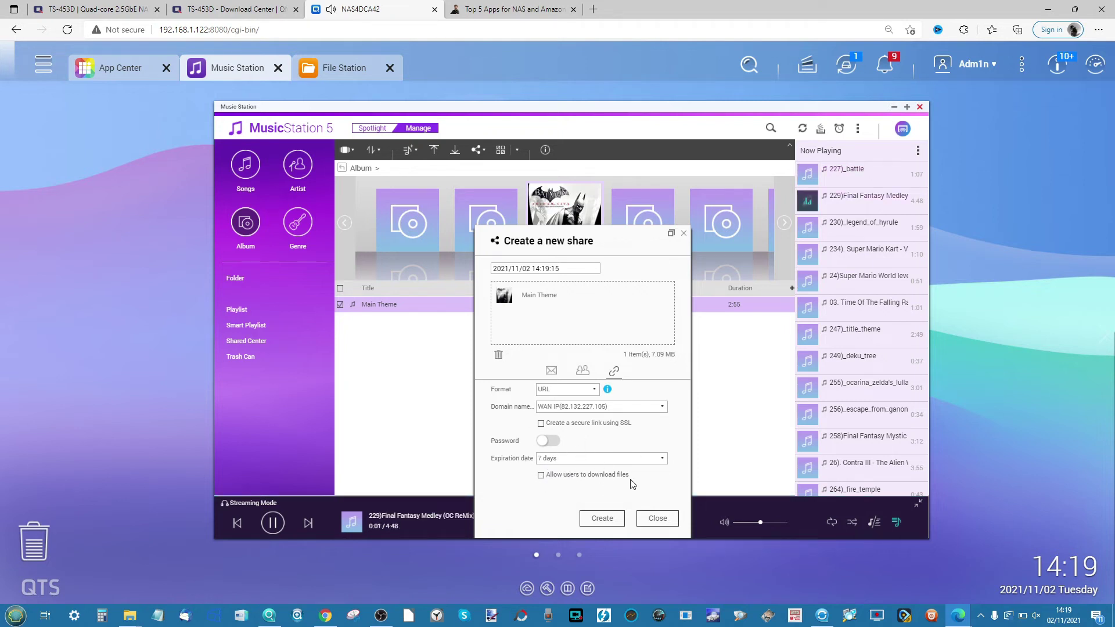
left_click(601, 517)
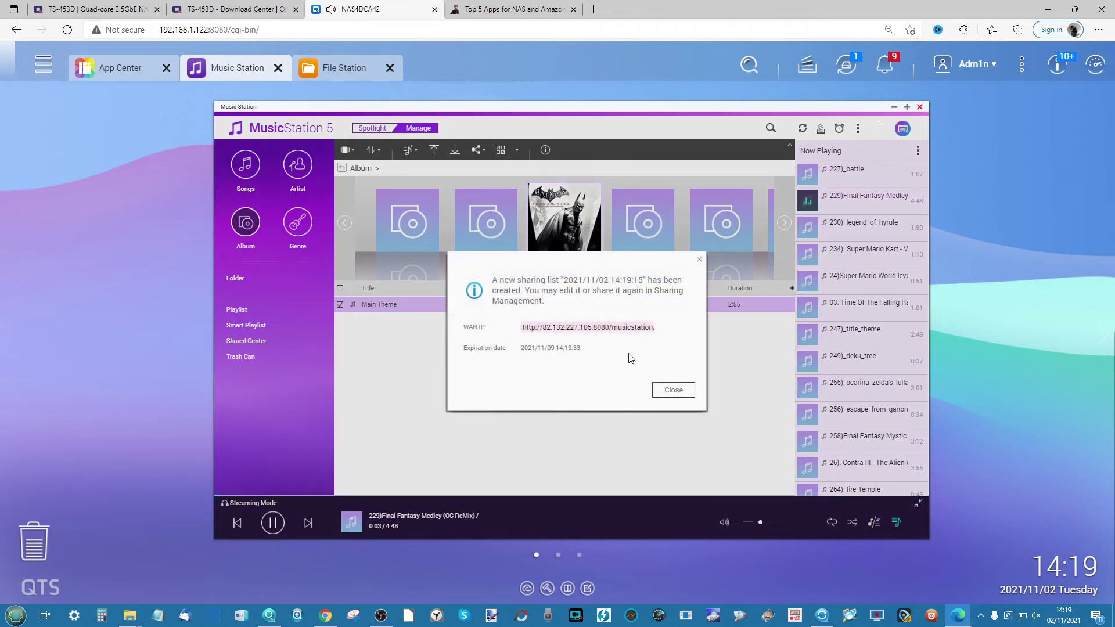
left_click(671, 390)
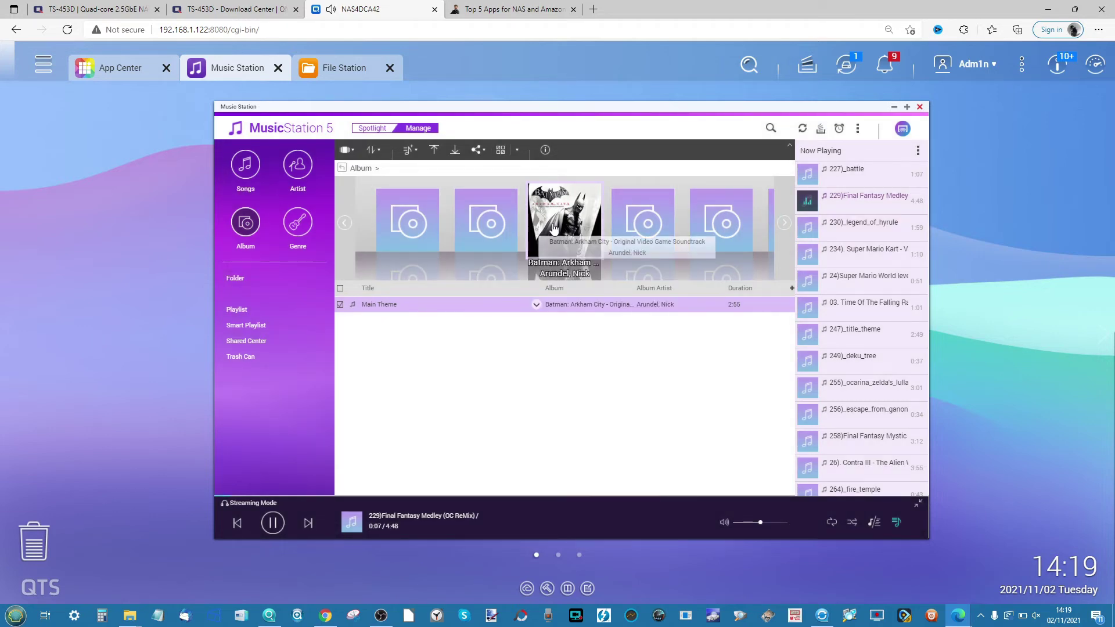
Step: Open the Shared Center and examine the actions and Sharing Management options for the share 2021/11/02 14:19:15
left_click(479, 227)
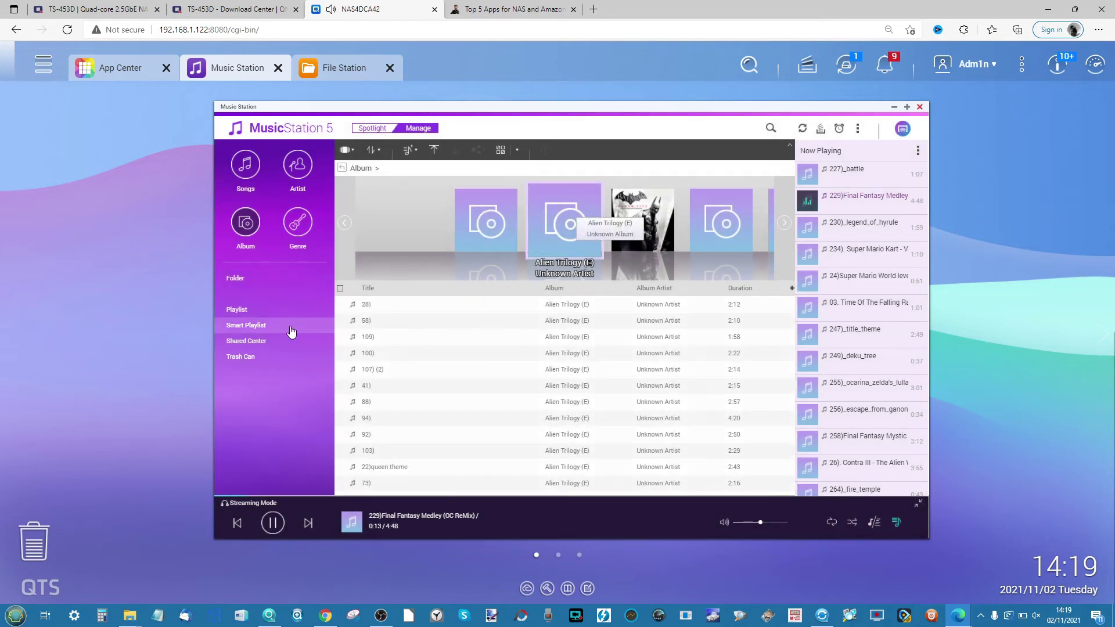
left_click(256, 341)
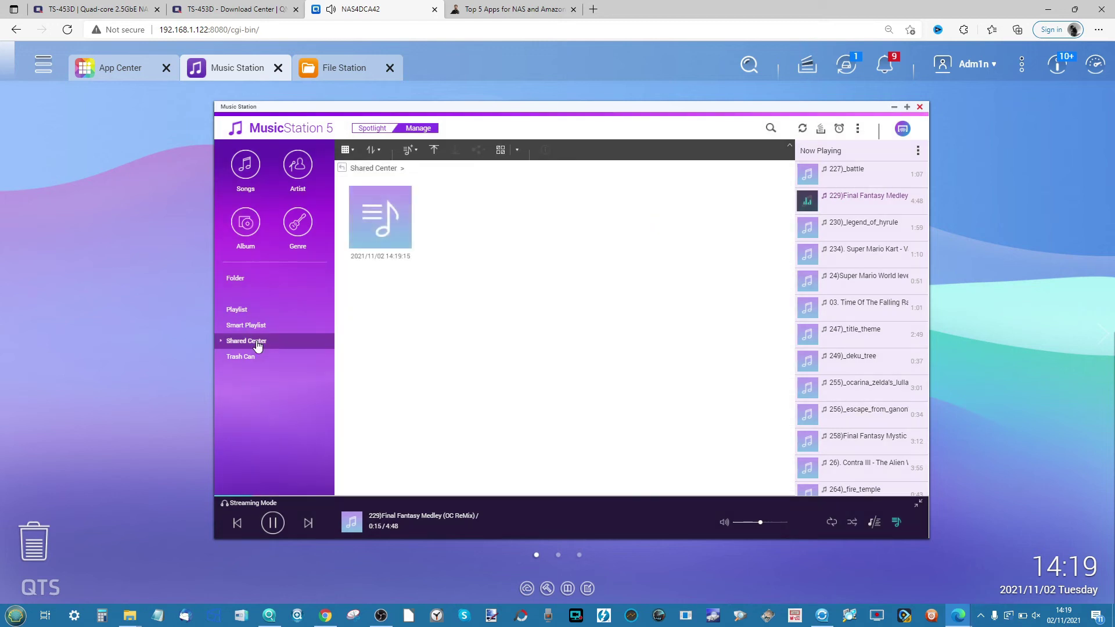
left_click(380, 223)
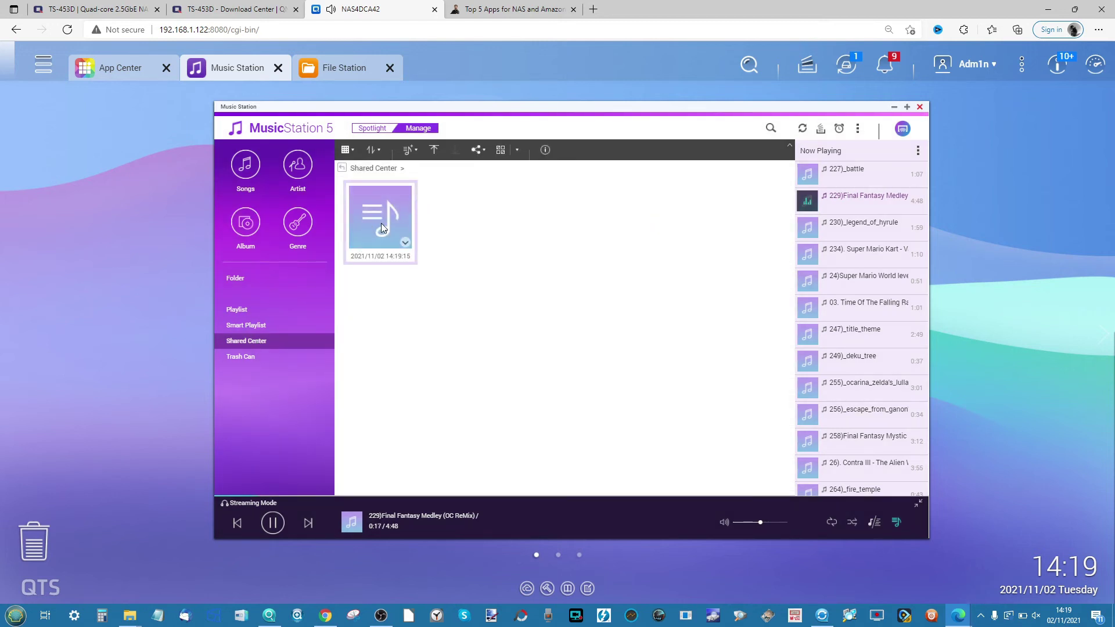
left_click(404, 244)
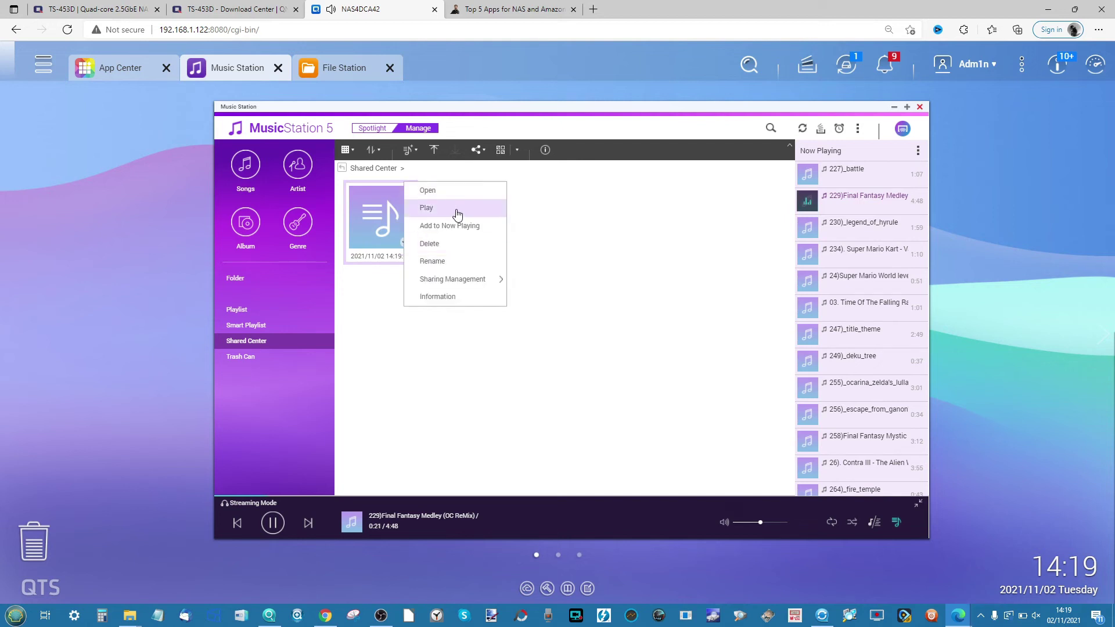
mouse_move(455, 283)
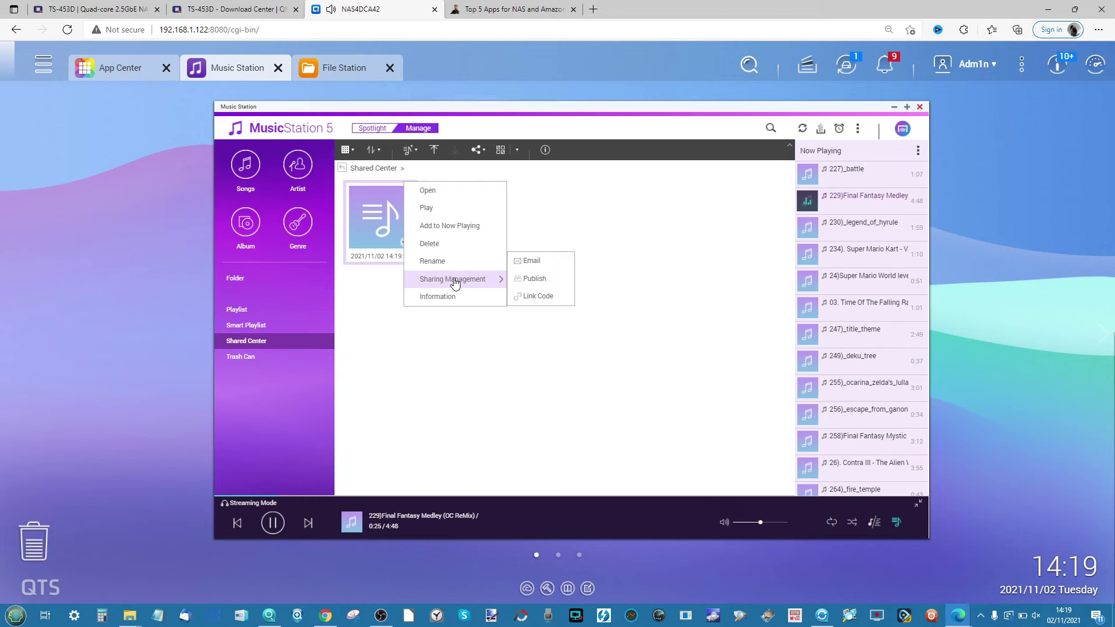
left_click(591, 213)
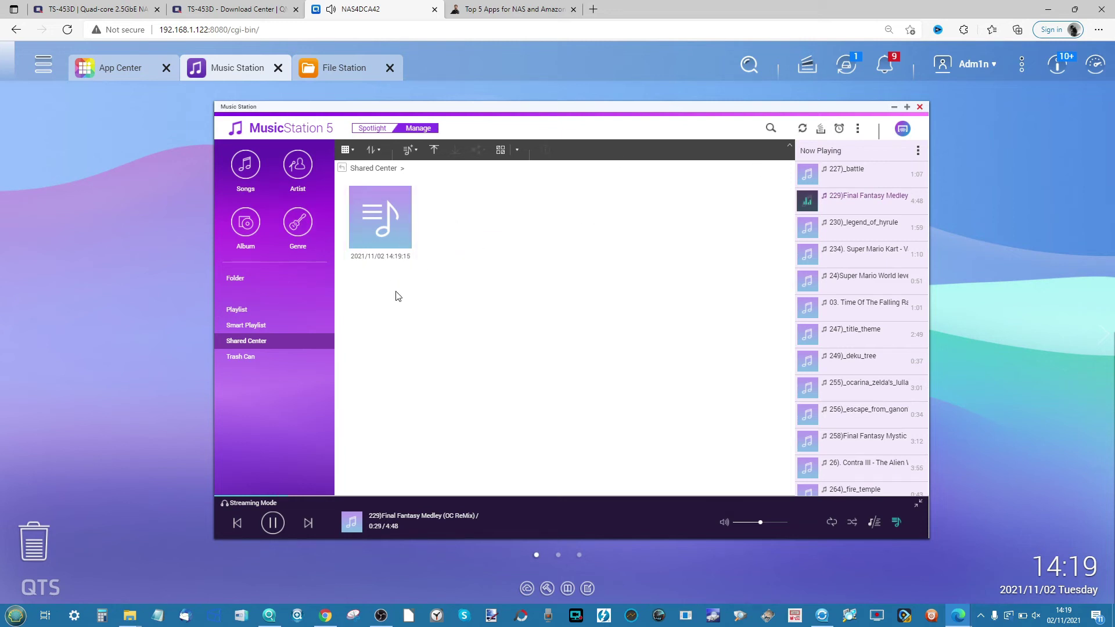
Step: Show the playback device list and review the content management, access permission and default upload folder settings without changing them
left_click(903, 130)
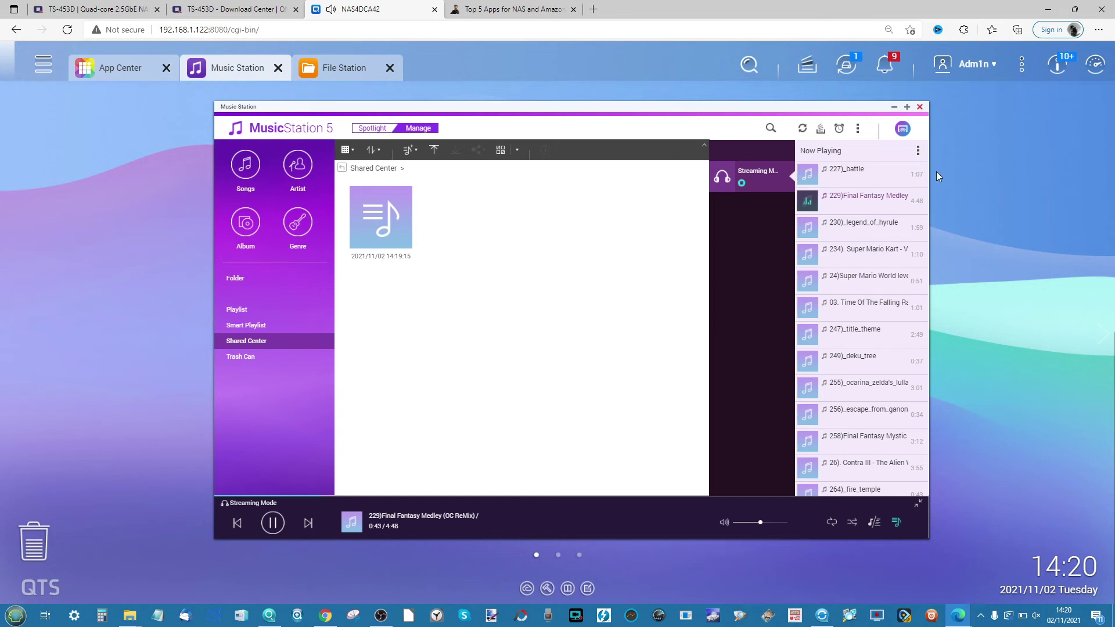
left_click(858, 129)
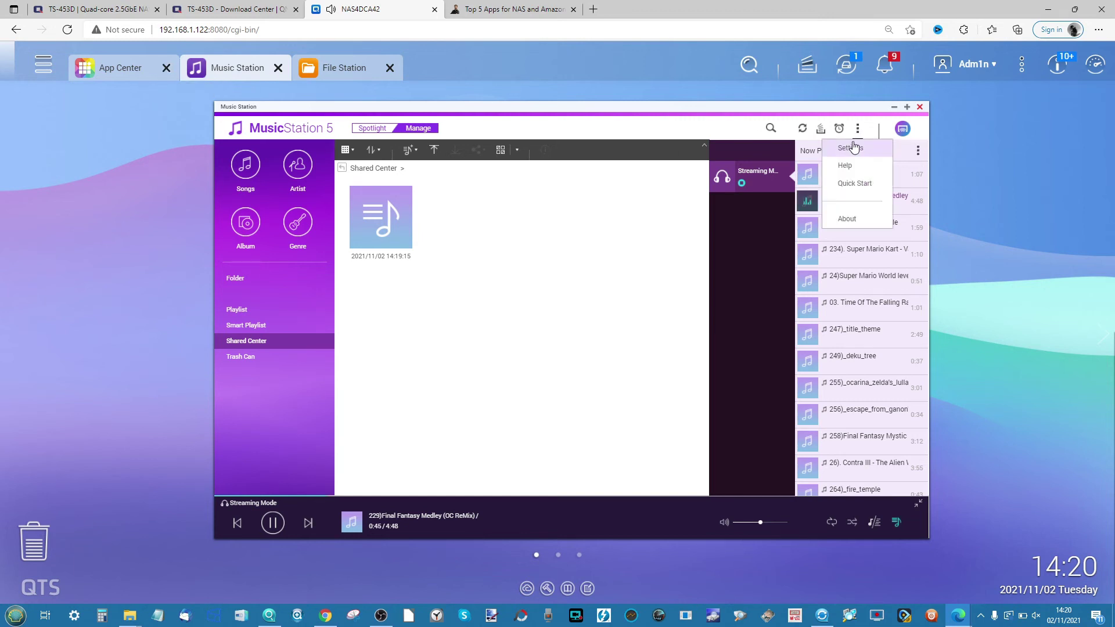
left_click(851, 149)
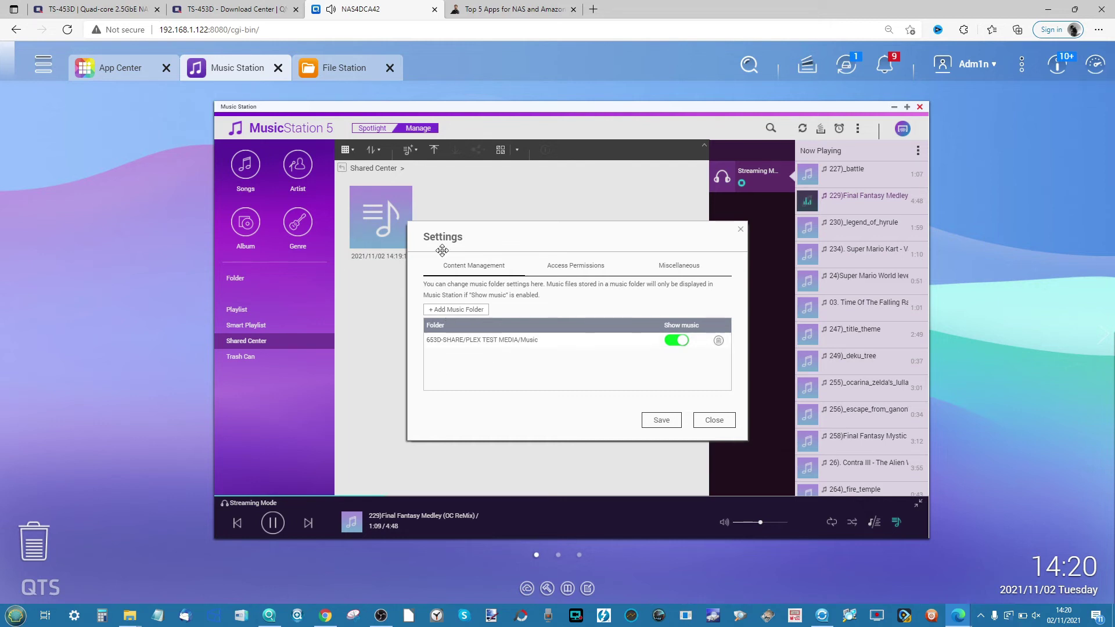
left_click(573, 268)
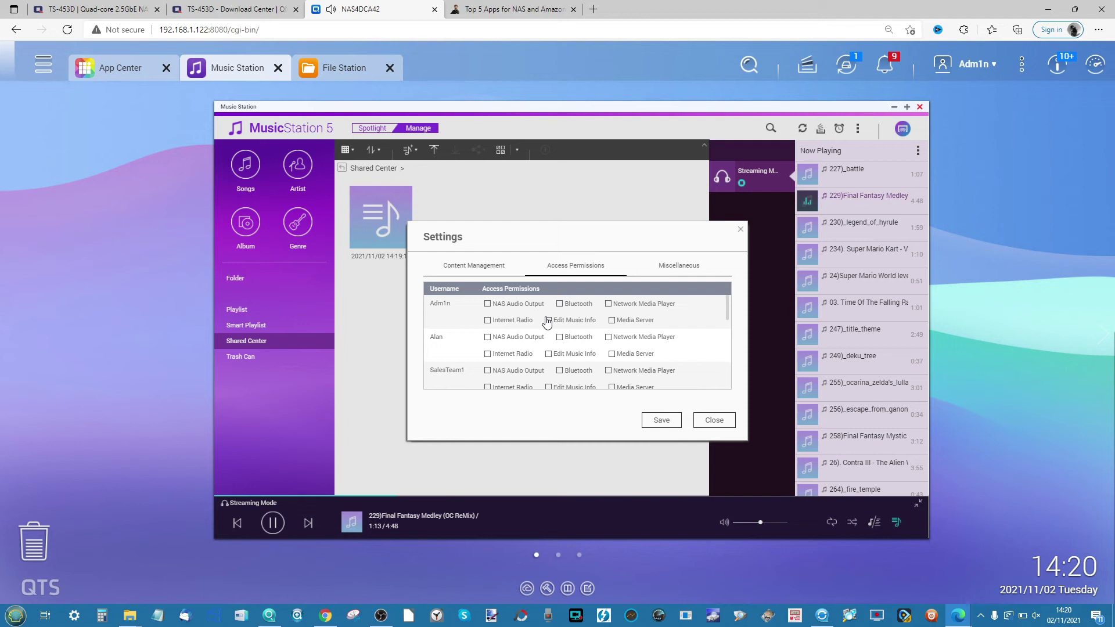
scroll(547, 322, "down", 2)
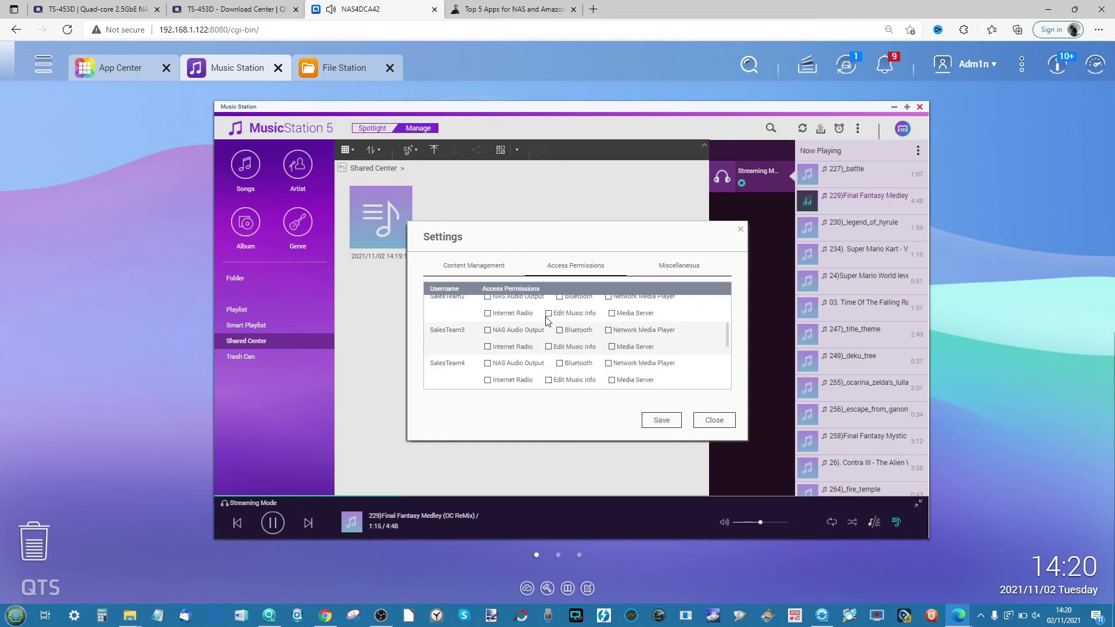
scroll(547, 321, "up", 2)
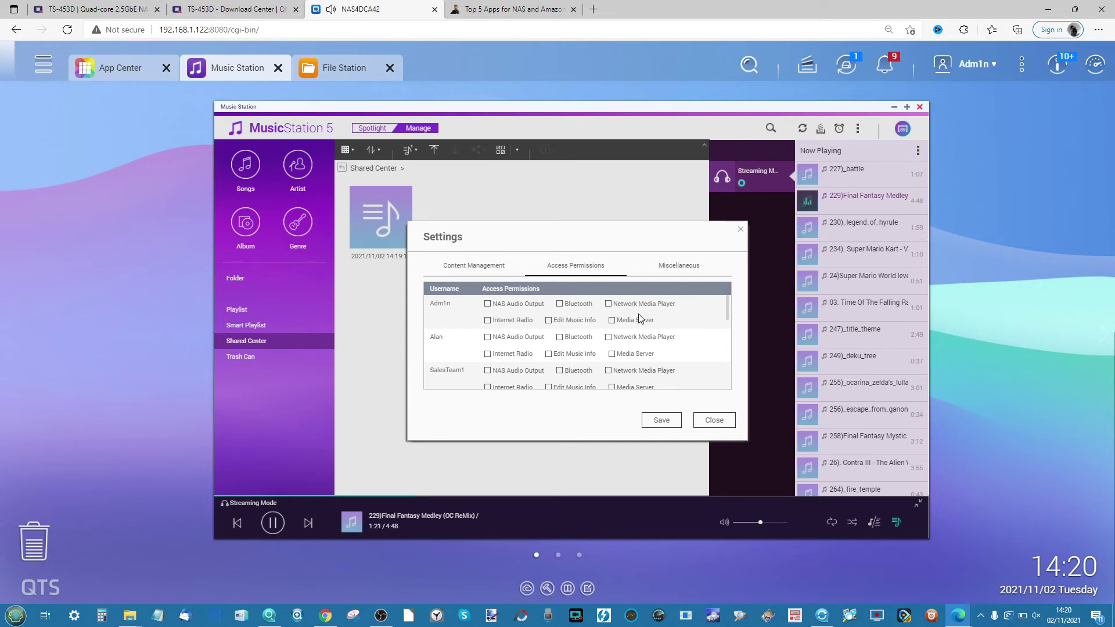
left_click(679, 270)
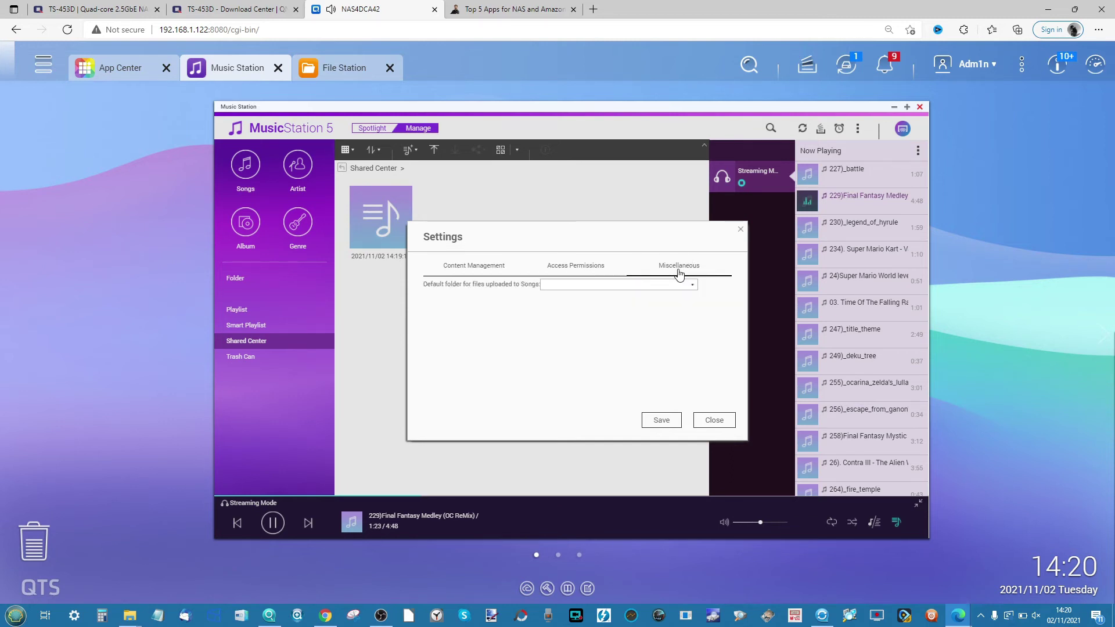
left_click(608, 291)
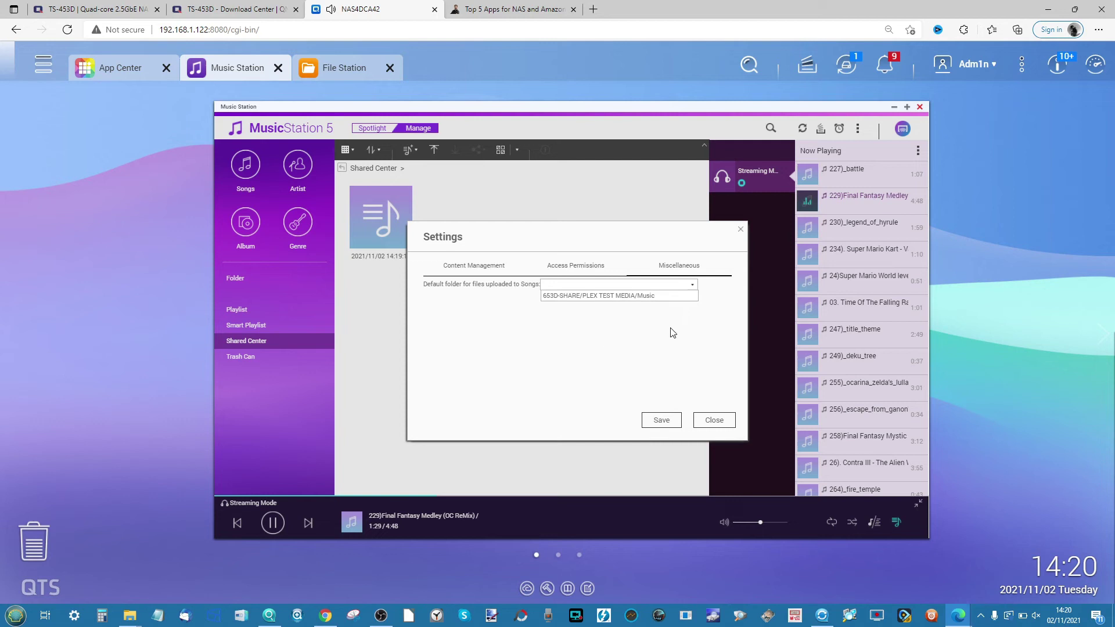
left_click(708, 419)
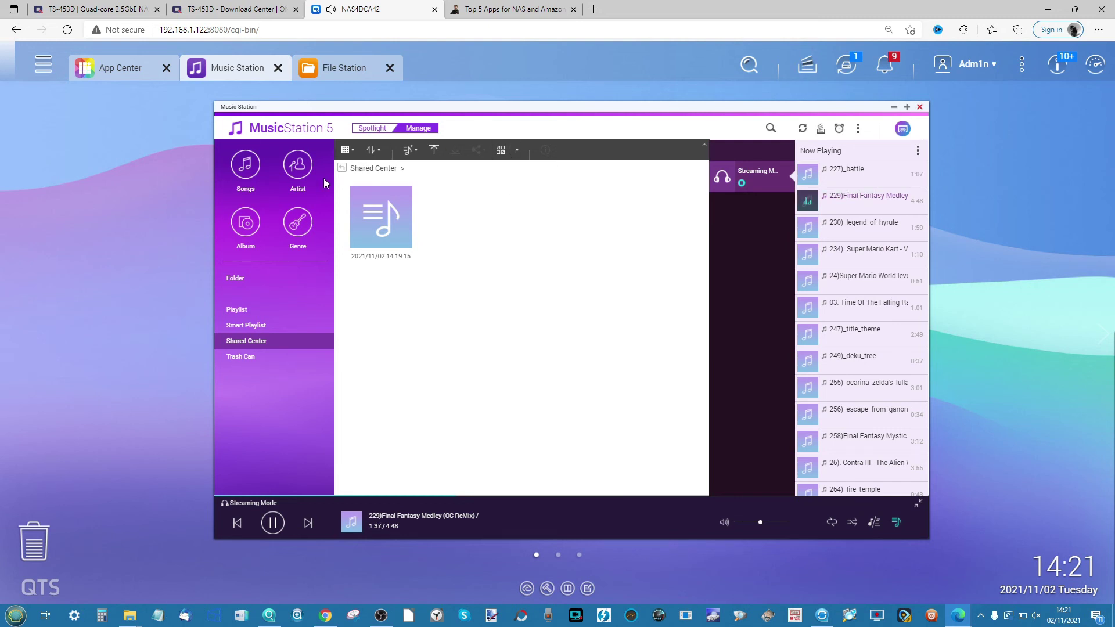
Step: Open the smart playlist collection and select the Test playlist
left_click(266, 325)
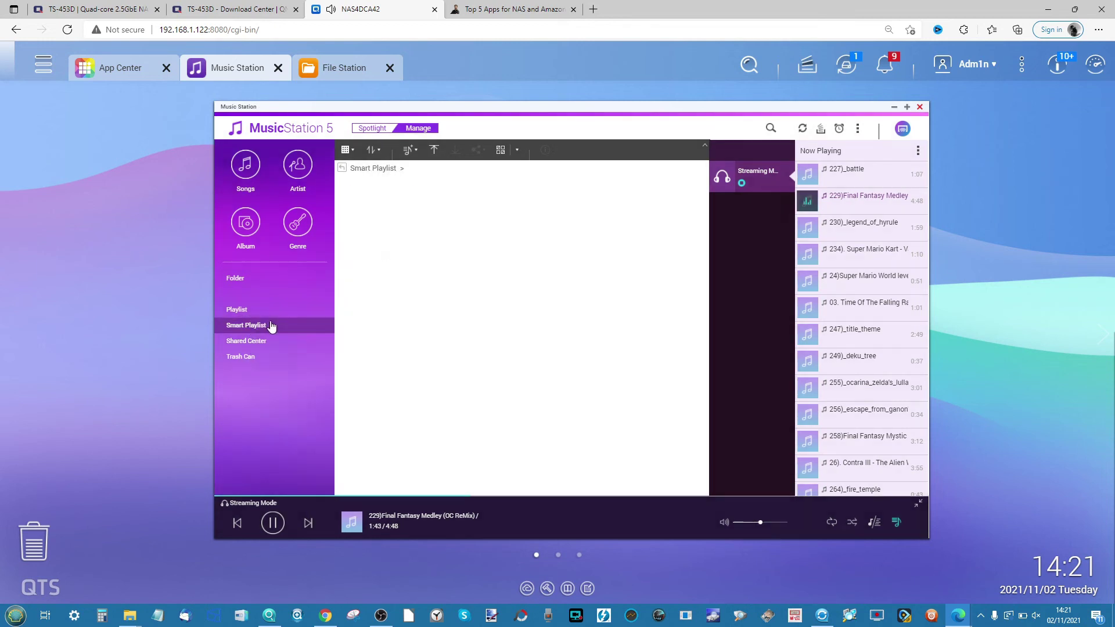
left_click(380, 223)
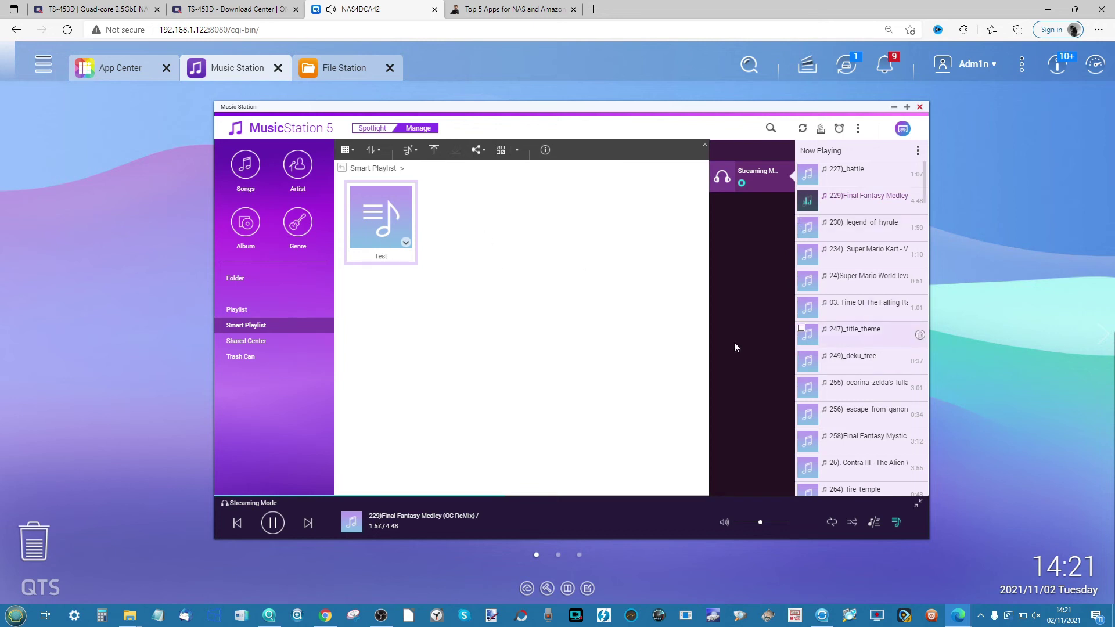
Step: Return to the album collection, select Unknown Album, and examine the smart playlist creation form without creating one
left_click(253, 222)
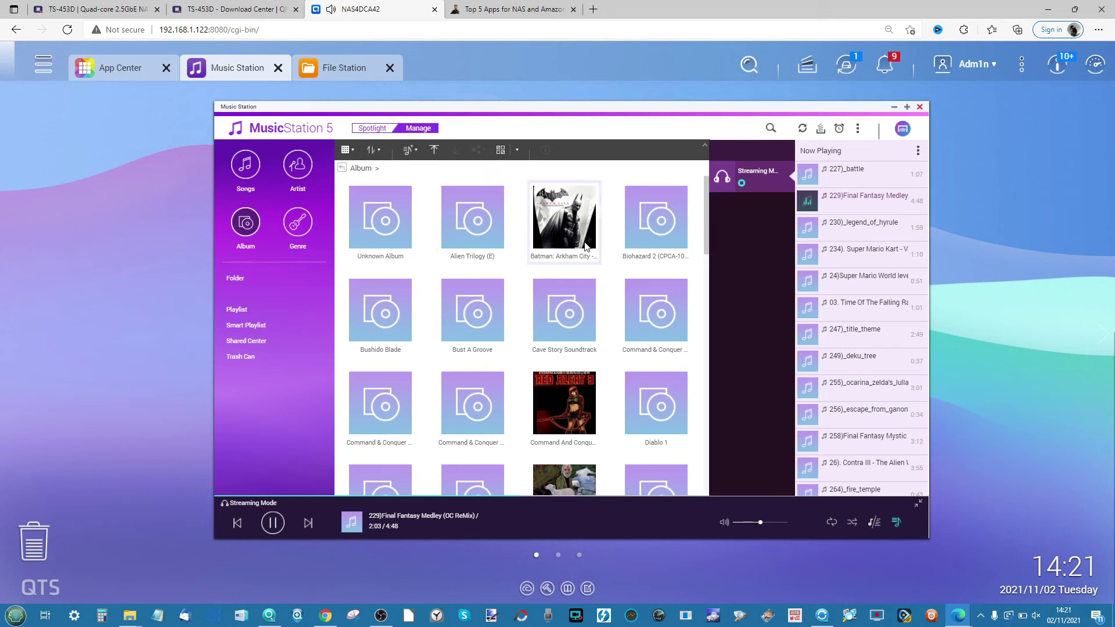
left_click(380, 218)
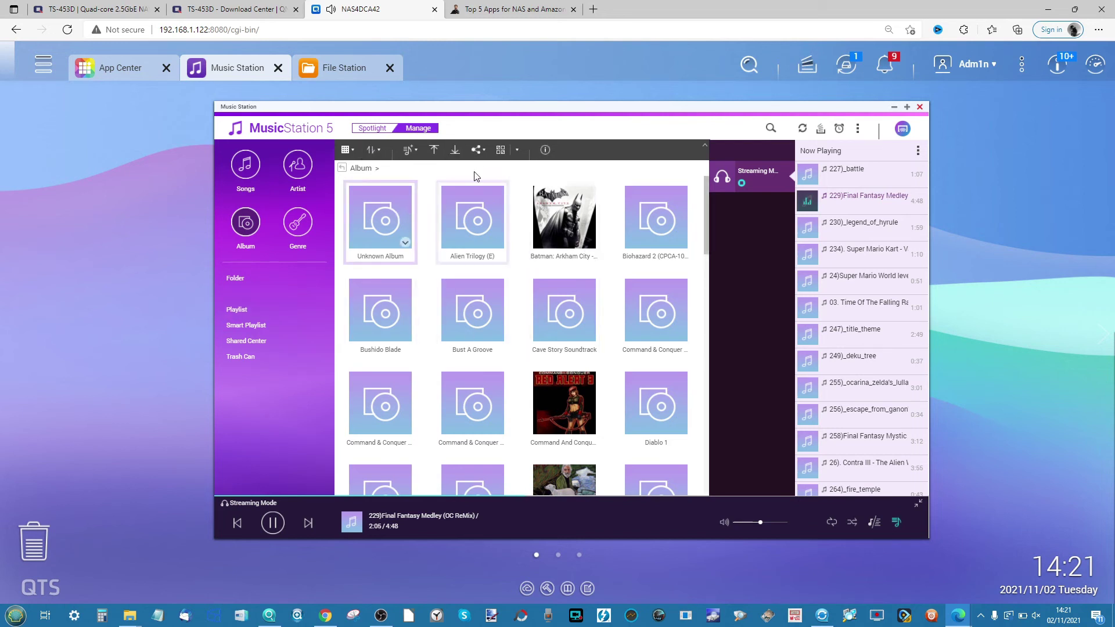
left_click(516, 150)
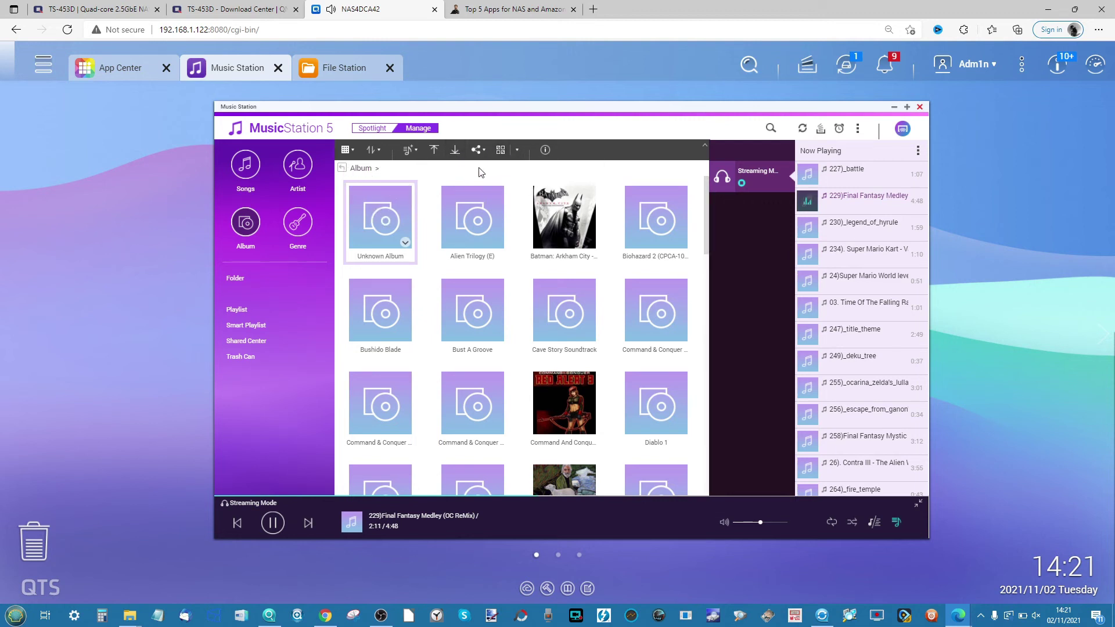
left_click(410, 150)
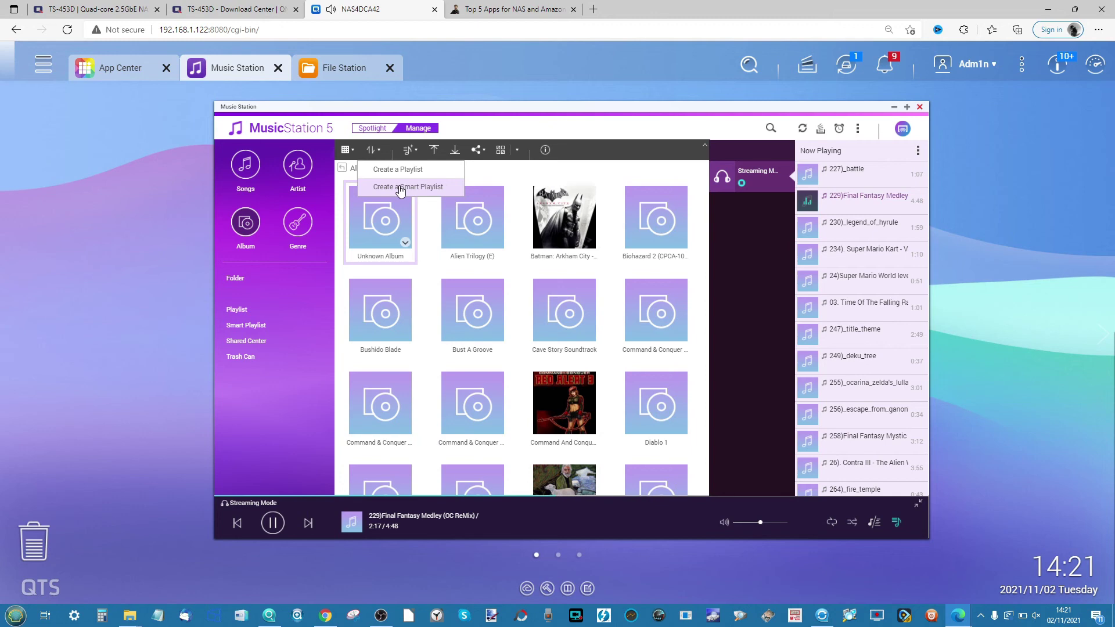
left_click(400, 187)
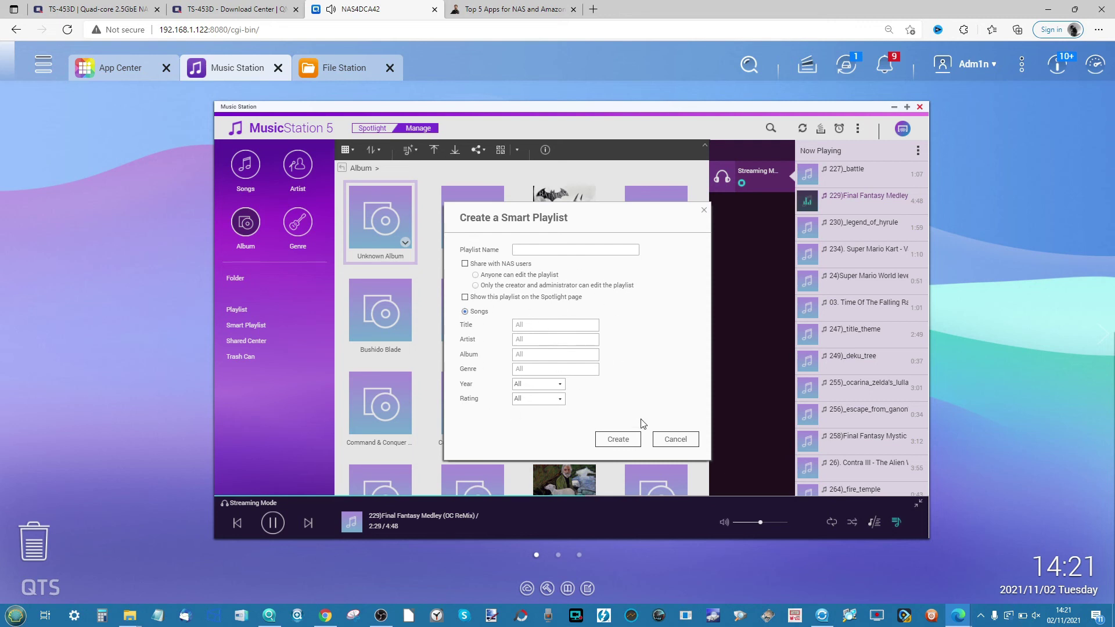
left_click(666, 443)
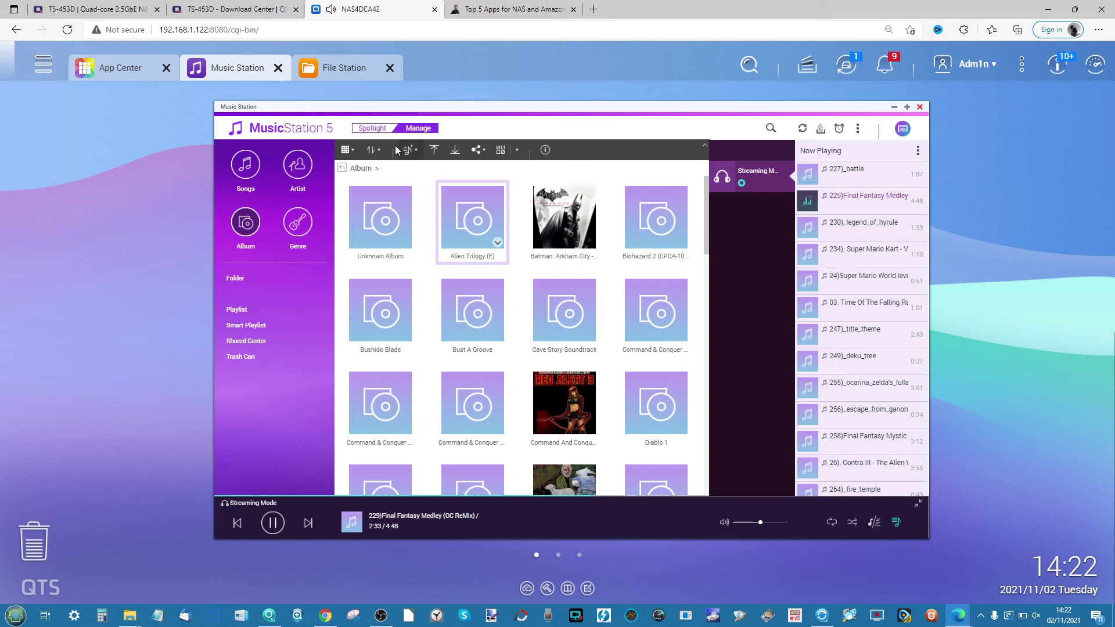
Step: Show the sharing options and examine the playlist creation form for the Alien Trilogy (E) album without creating a playlist
left_click(482, 153)
left_click(419, 157)
left_click(417, 166)
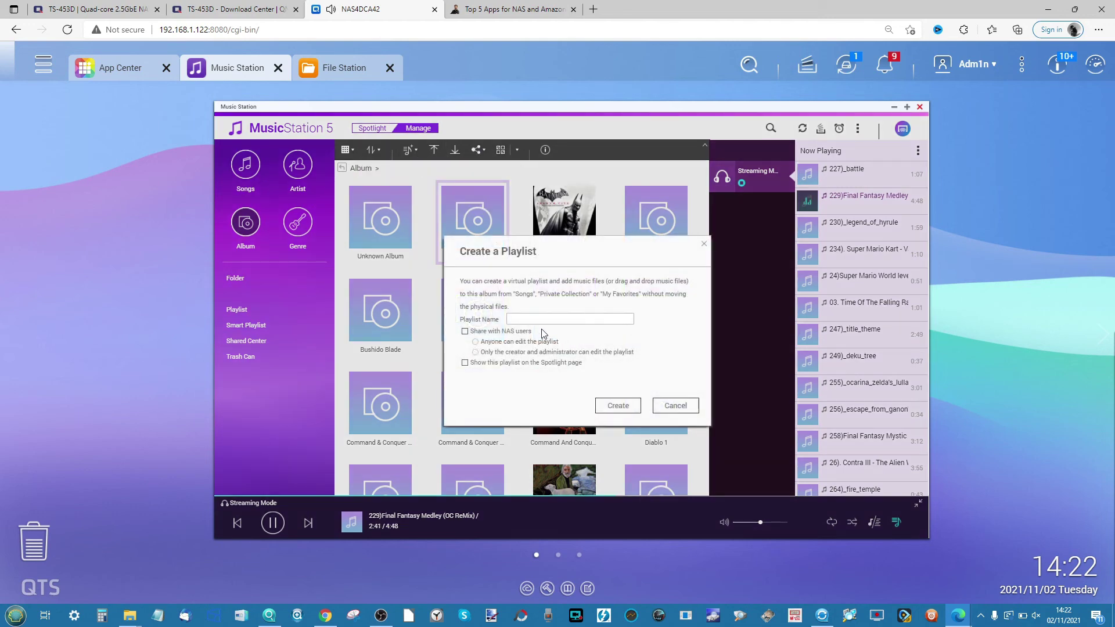
left_click(672, 406)
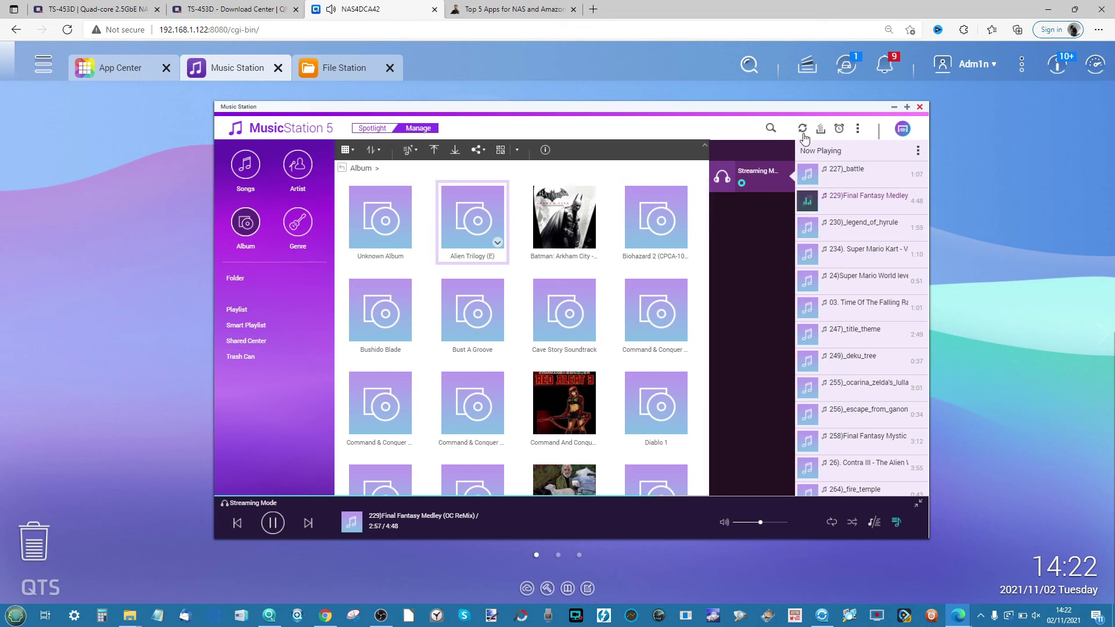
Step: Close Music Station and display the Entertainment apps in App Center
left_click(920, 108)
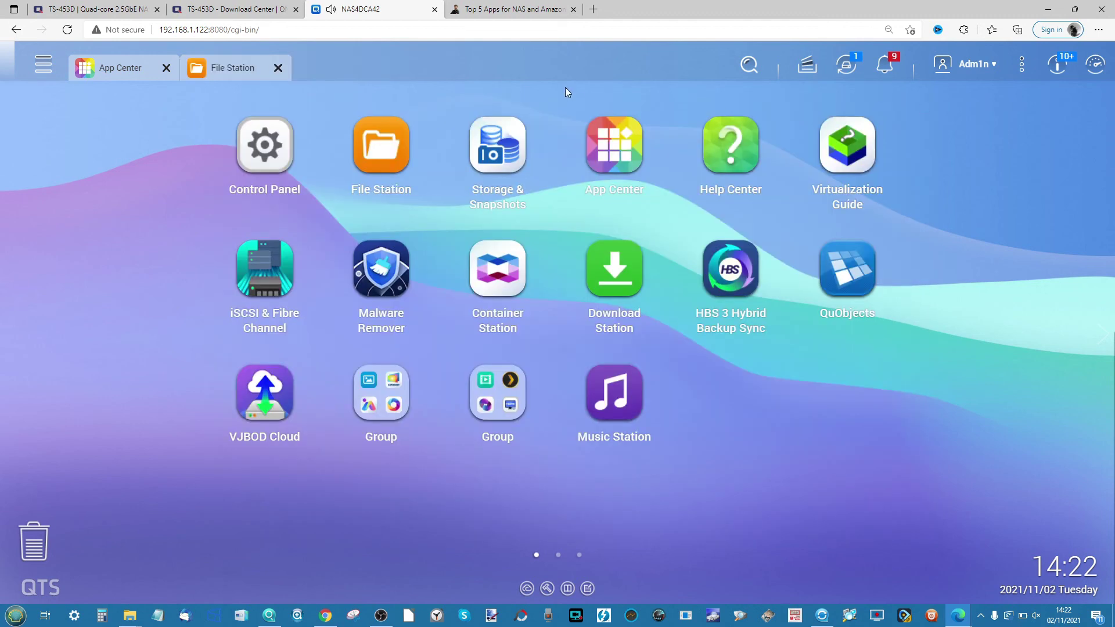
left_click(118, 68)
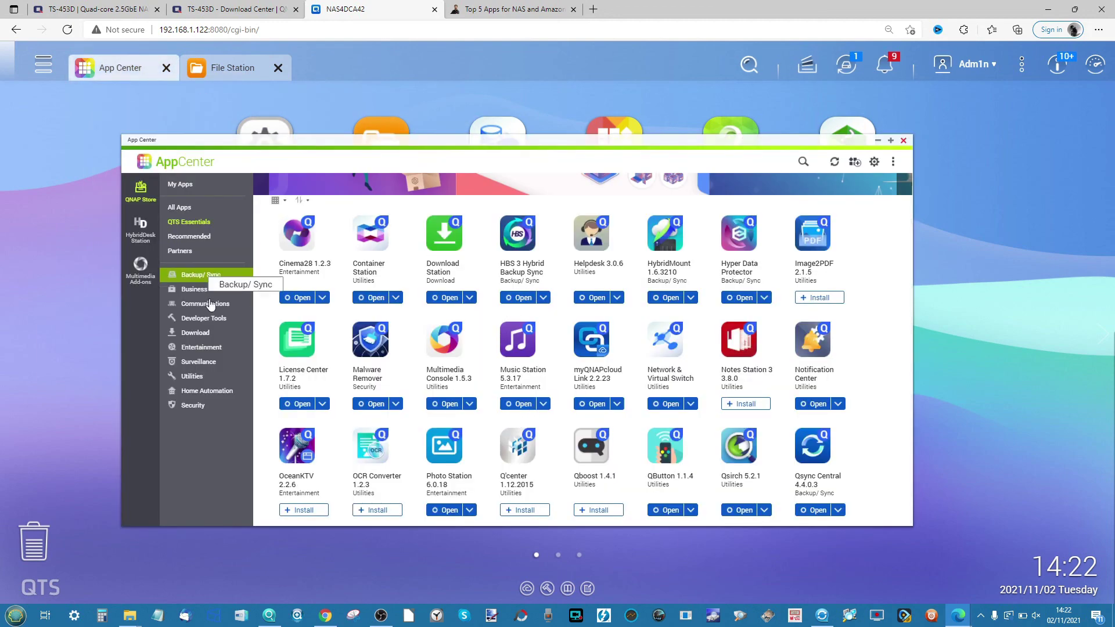
left_click(208, 348)
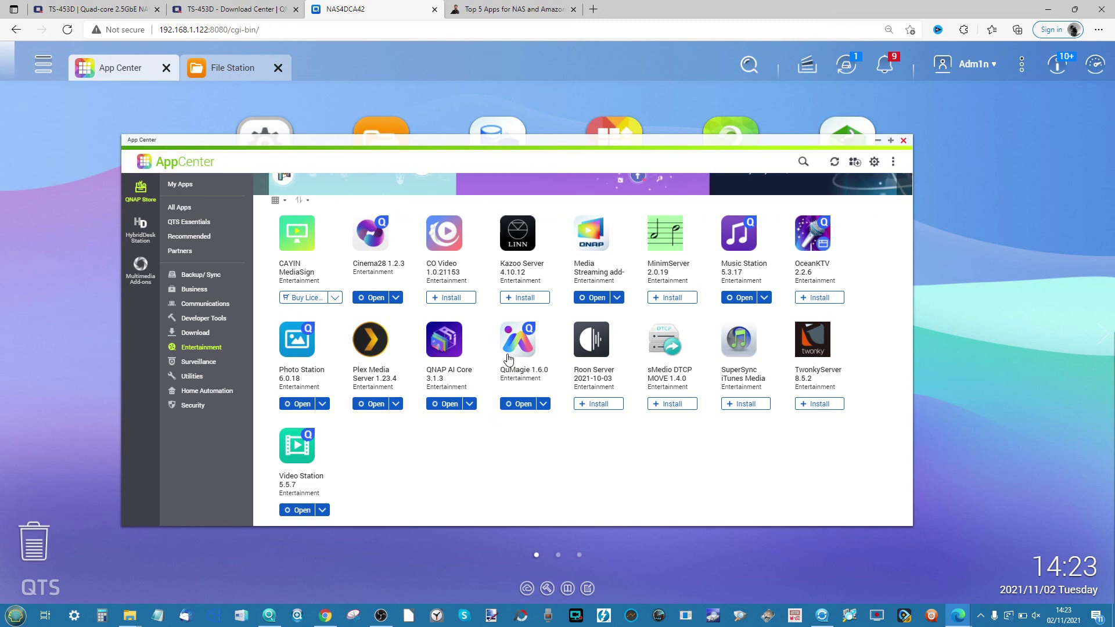
left_click(381, 615)
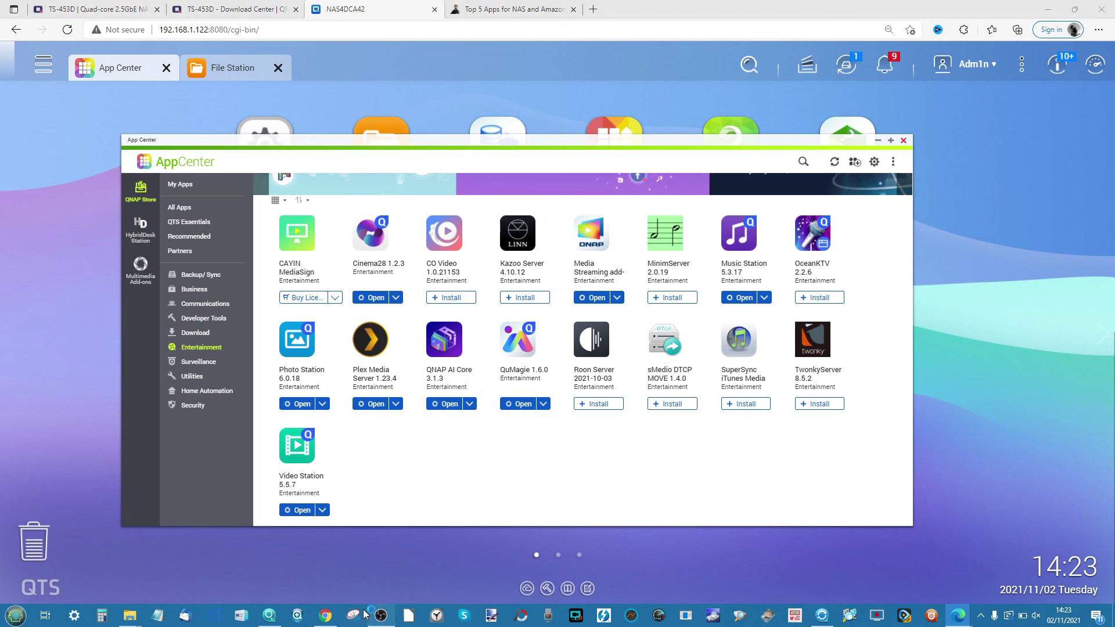